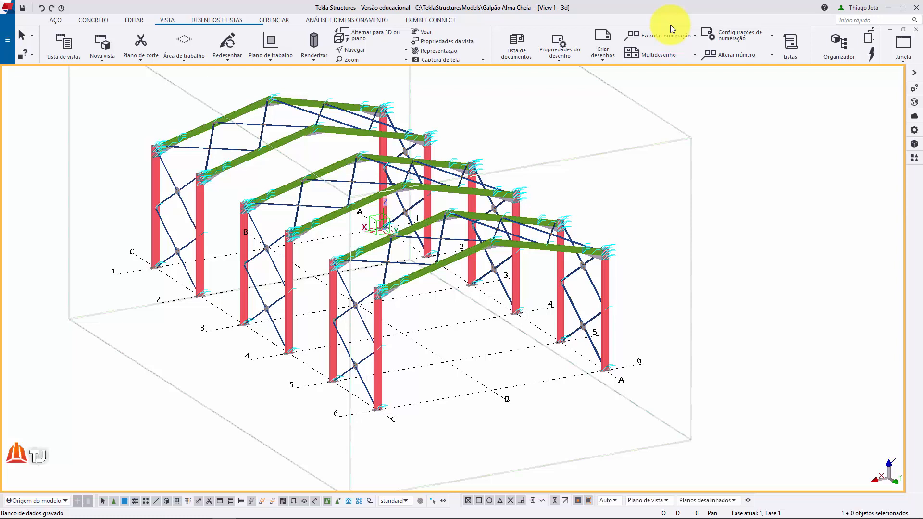
- Start a steel beam and name it TERÇA in its properties
{"action": "left_click", "coordinate": [56, 20]}
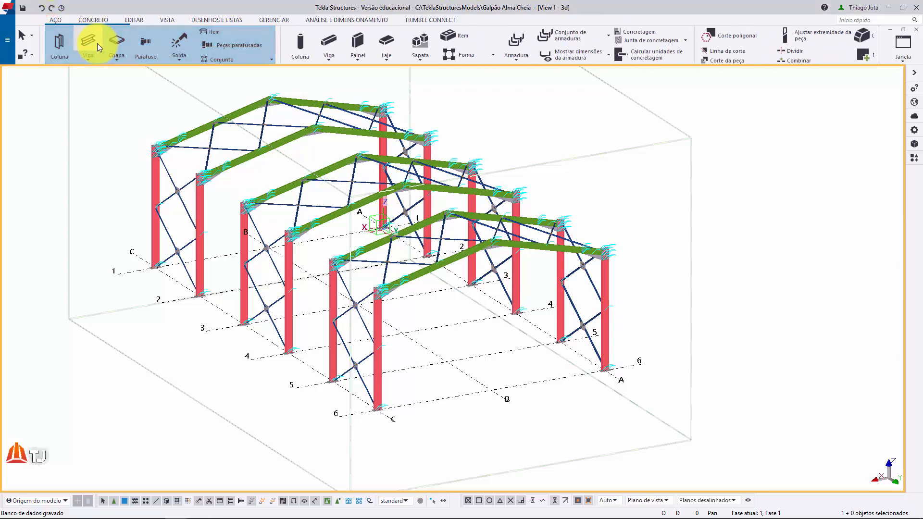
{"action": "left_click", "coordinate": [92, 44]}
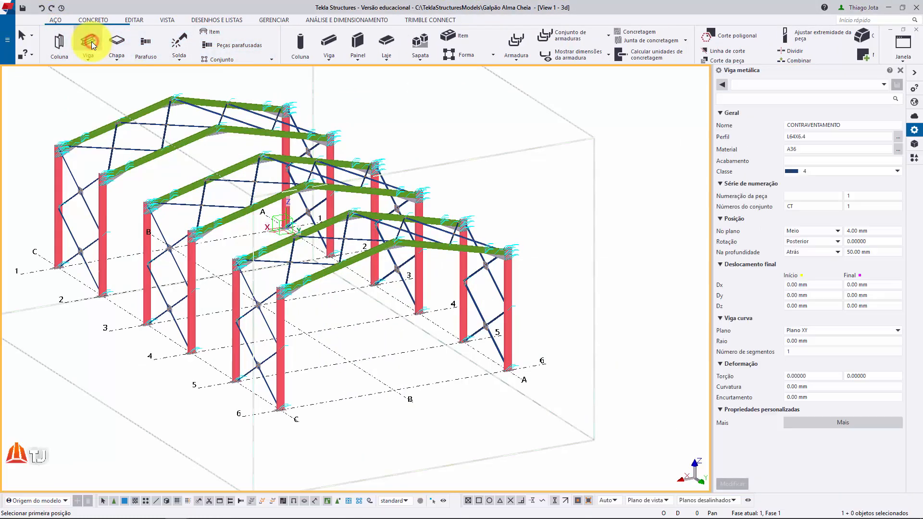
{"action": "double_click", "coordinate": [810, 126]}
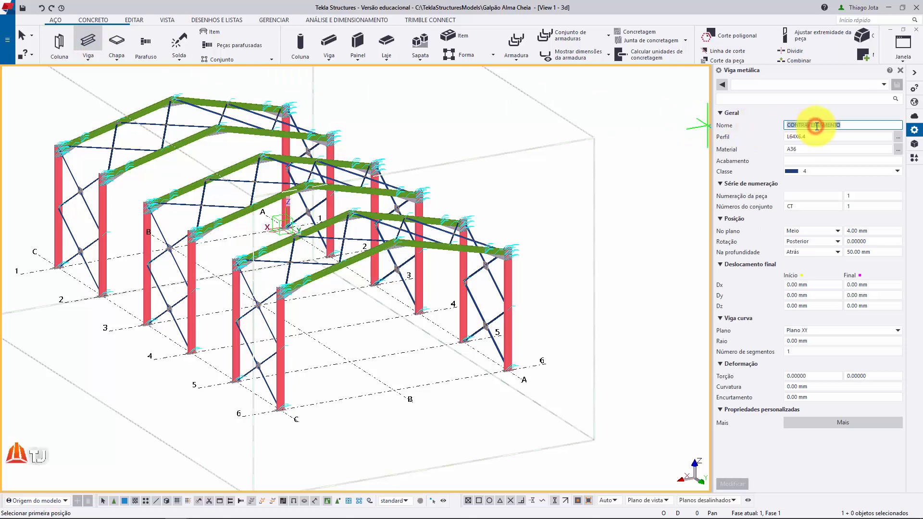
{"action": "type", "text": "TERC"}
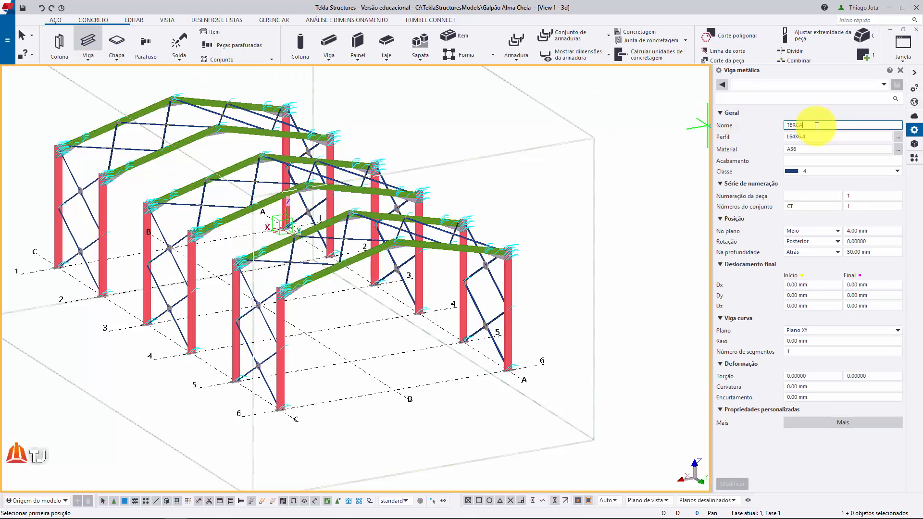
{"action": "type", "text": "A"}
- Assign the cold-formed C profile C150X60X20X2 from the 150-200 group to the steel beam
{"action": "left_click", "coordinate": [897, 137]}
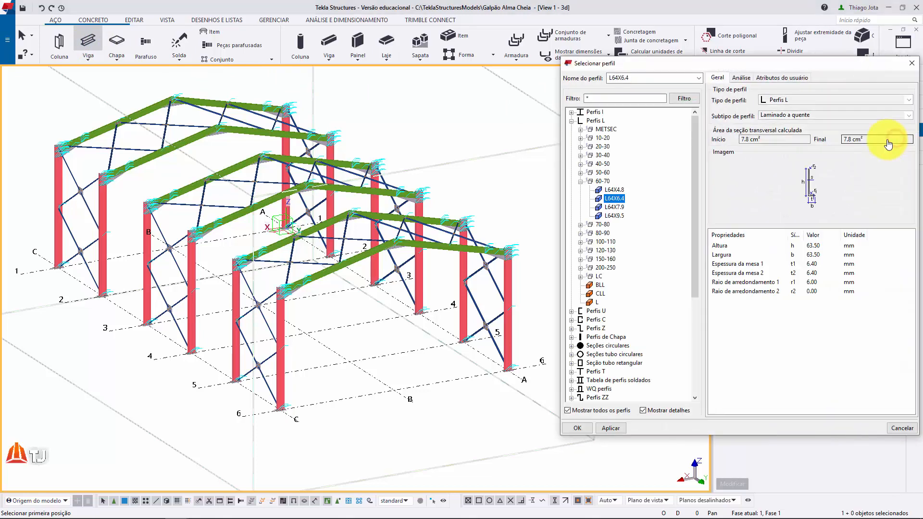
{"action": "left_click", "coordinate": [571, 121]}
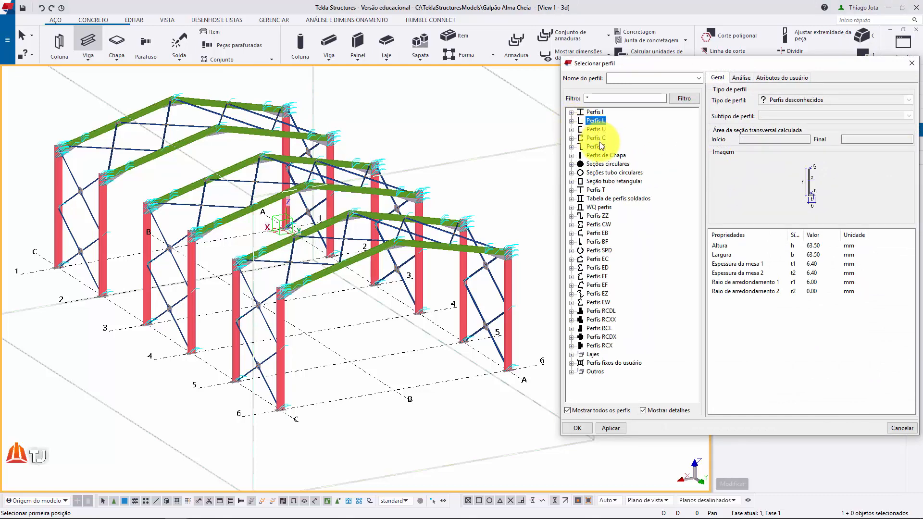
{"action": "left_click", "coordinate": [571, 139]}
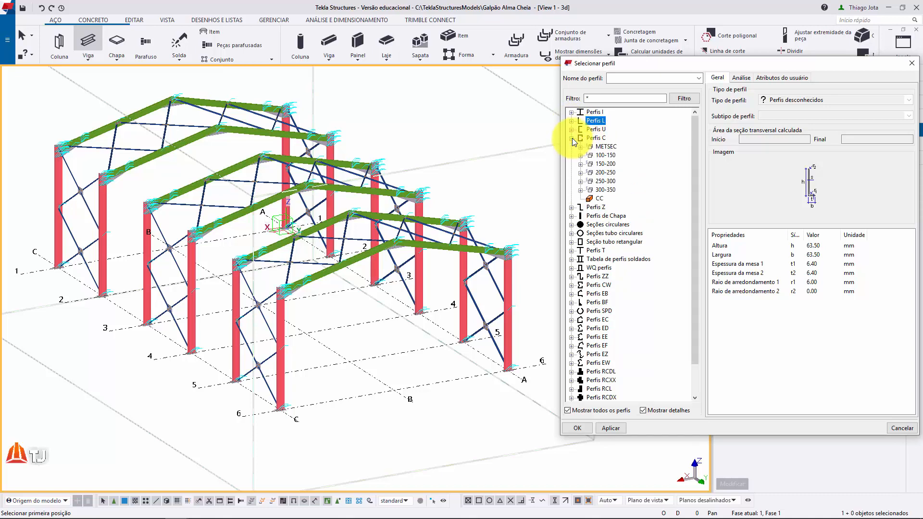
{"action": "left_click", "coordinate": [580, 165]}
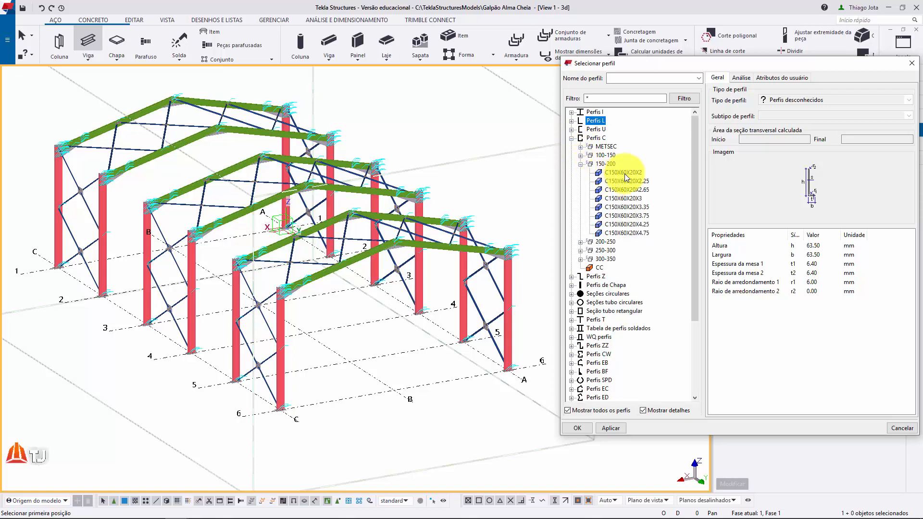
{"action": "left_click", "coordinate": [631, 172]}
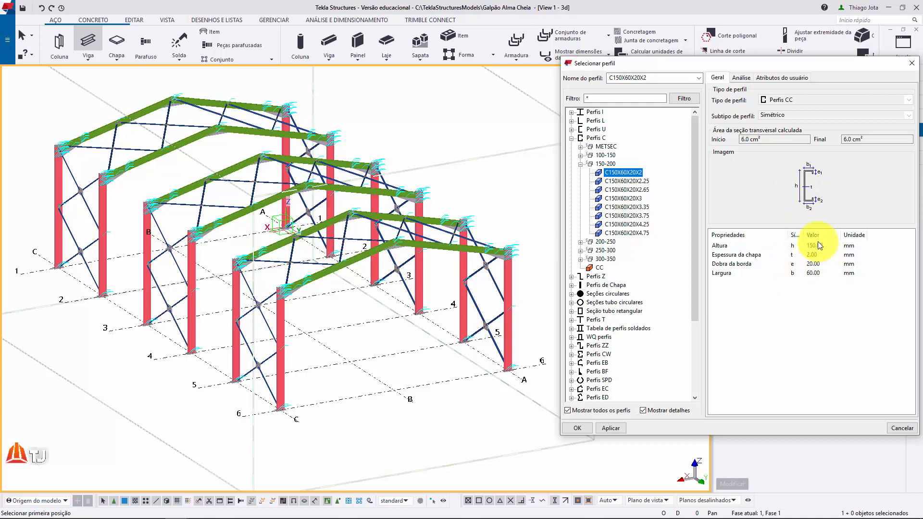
{"action": "double_click", "coordinate": [624, 173]}
- Set the beam's class to 5 and its assembly numbering prefix to TC
{"action": "left_click", "coordinate": [799, 149]}
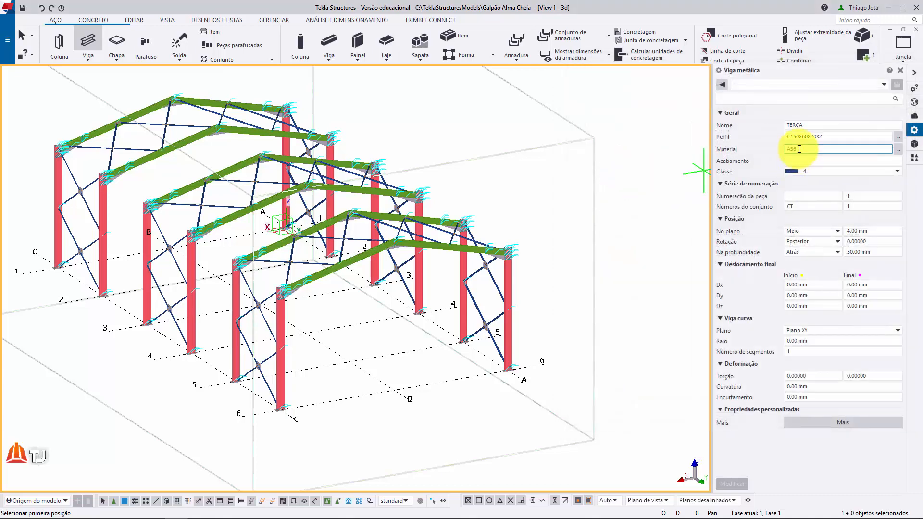
{"action": "left_click", "coordinate": [804, 171]}
{"action": "left_click", "coordinate": [804, 171]}
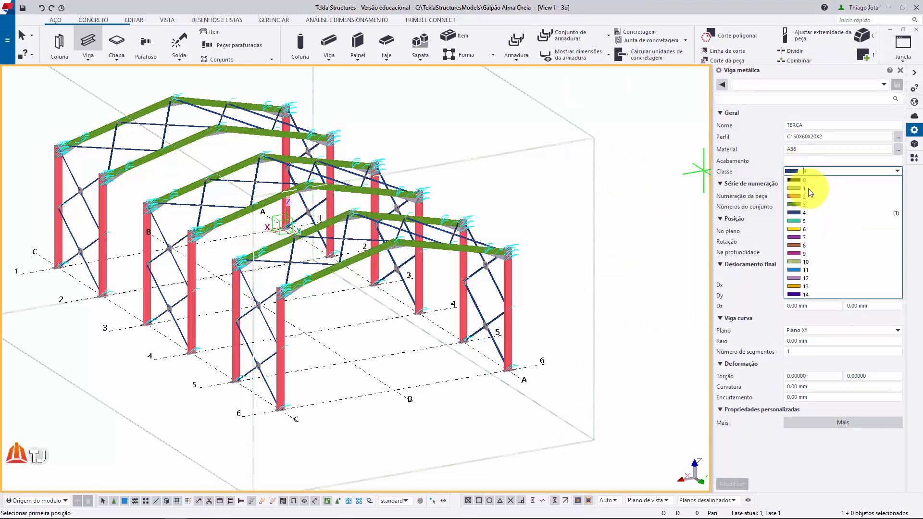
{"action": "left_click", "coordinate": [812, 220]}
{"action": "left_click", "coordinate": [804, 207]}
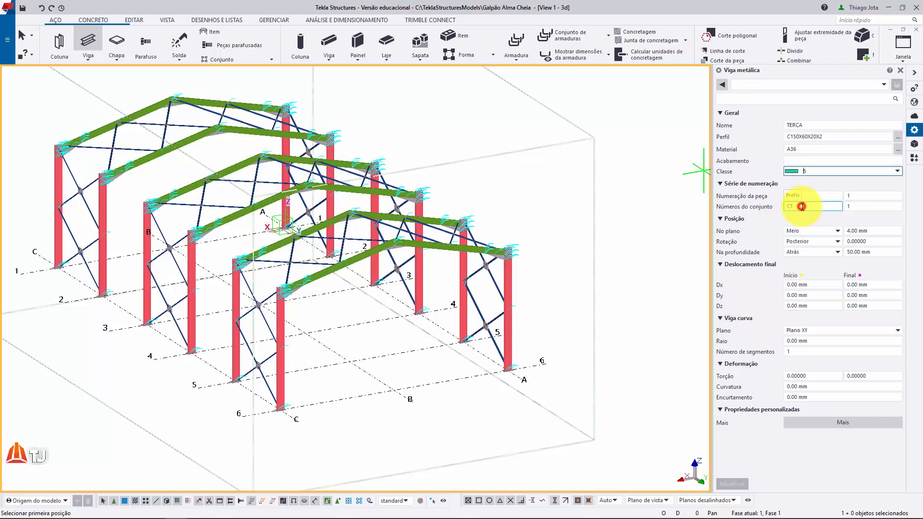
{"action": "double_click", "coordinate": [801, 207]}
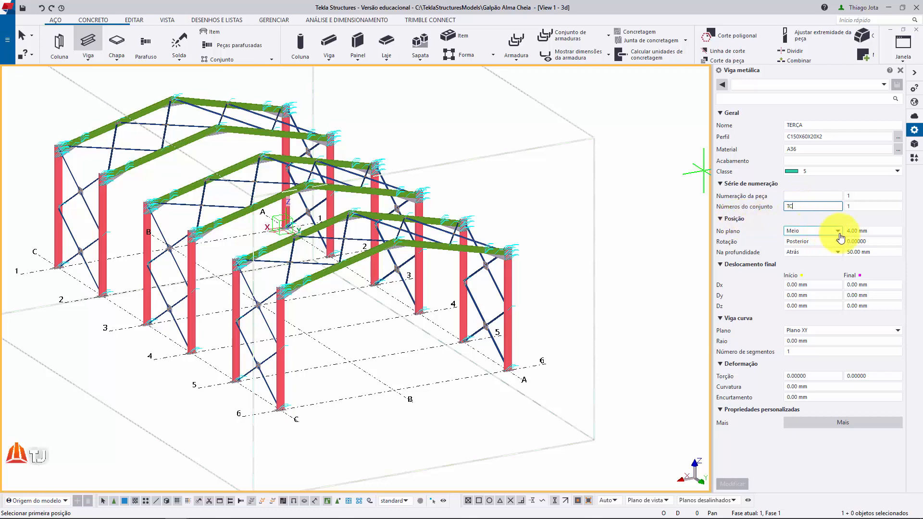
- Set the beam's in-plane and depth offsets to 0, then end the beam command and close its properties
{"action": "left_click", "coordinate": [872, 231]}
{"action": "left_click_drag", "start_coordinate": [874, 231], "coordinate": [835, 257]}
{"action": "type", "text": "00"}
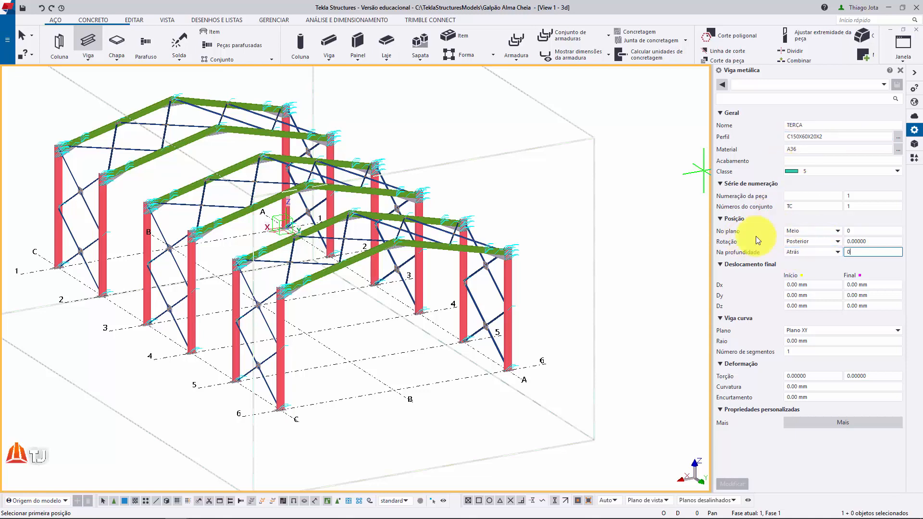
{"action": "right_click", "coordinate": [614, 91]}
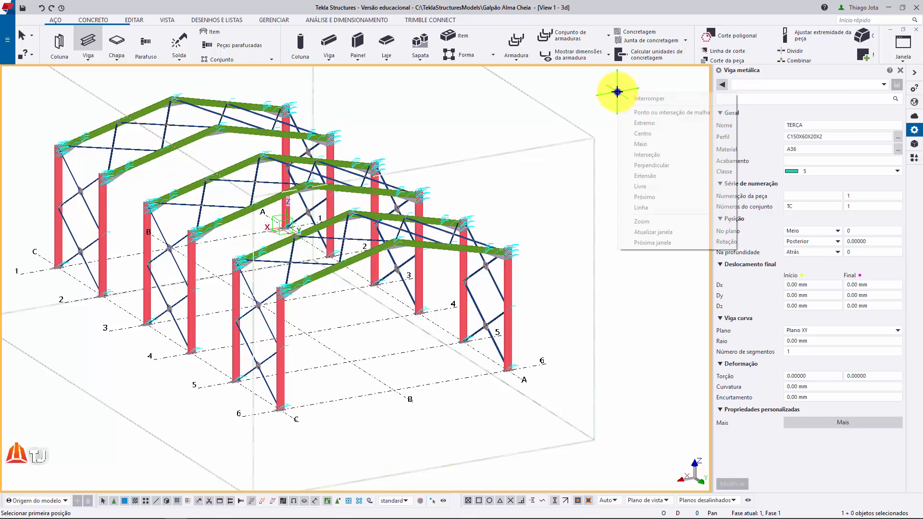
{"action": "left_click", "coordinate": [644, 100]}
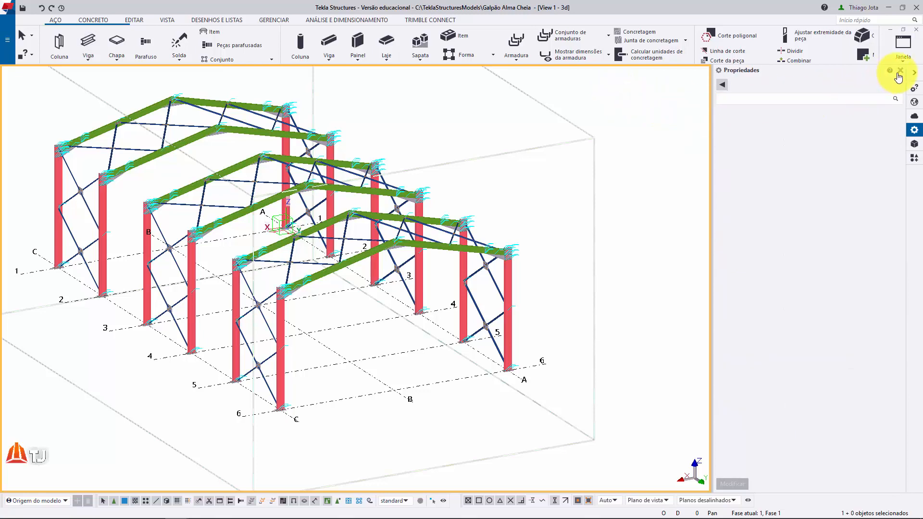
{"action": "left_click", "coordinate": [900, 72]}
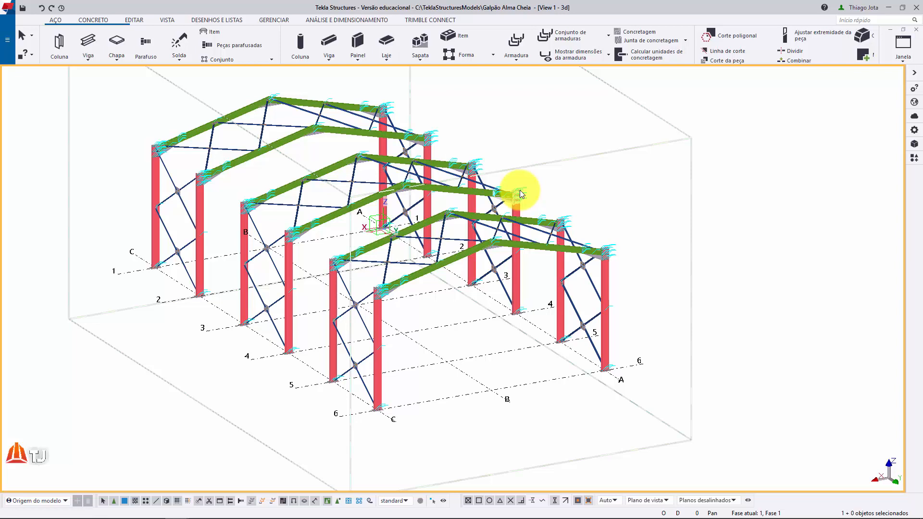
- Open the saved view COBERTURA FILA A
{"action": "key", "text": "ctrl+i"}
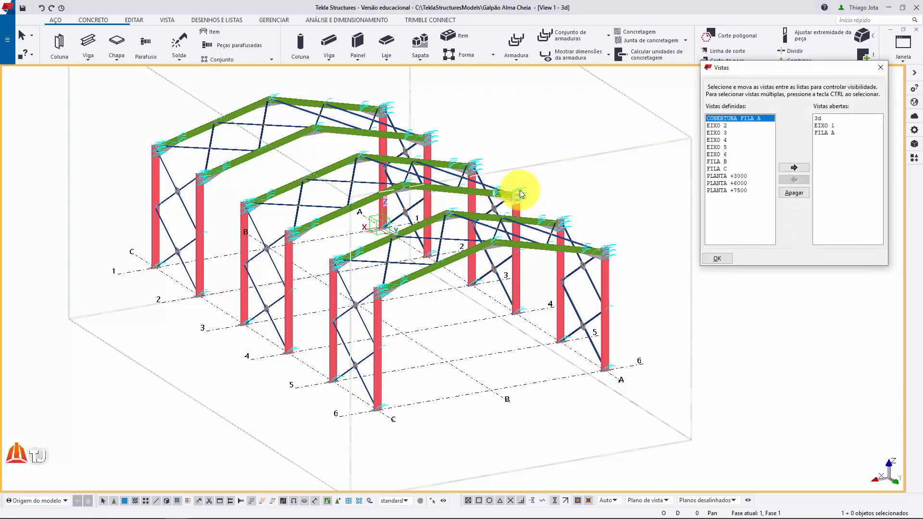
{"action": "double_click", "coordinate": [745, 118]}
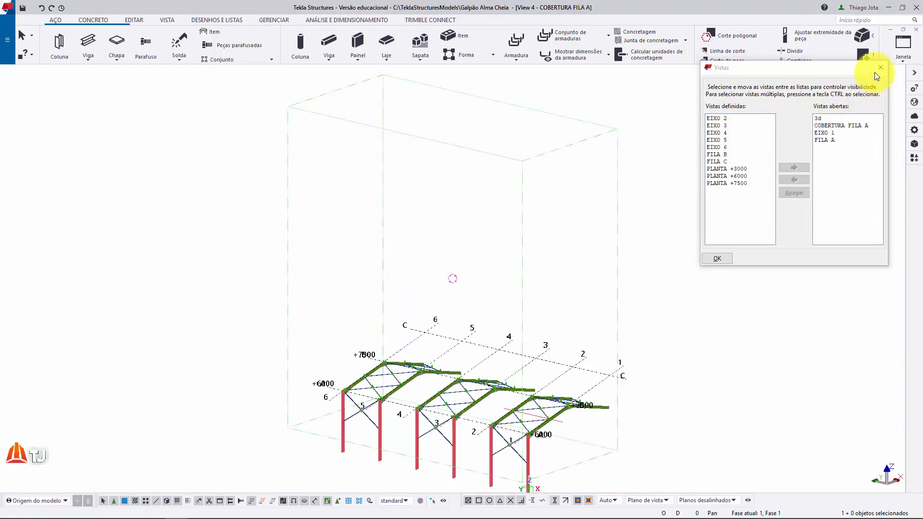
{"action": "left_click", "coordinate": [880, 68]}
- Set the work plane parallel to the view plane of COBERTURA FILA A
{"action": "middle_click_drag", "start_coordinate": [469, 313], "coordinate": [407, 292]}
{"action": "middle_click_drag", "start_coordinate": [463, 323], "coordinate": [380, 355], "text": "ctrl"}
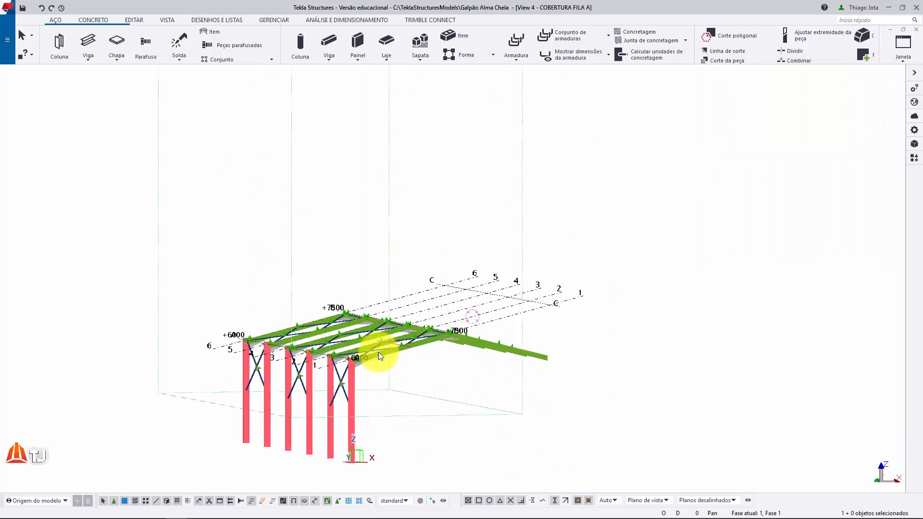
{"action": "scroll", "coordinate": [378, 351], "scroll_direction": "up", "scroll_amount": 2}
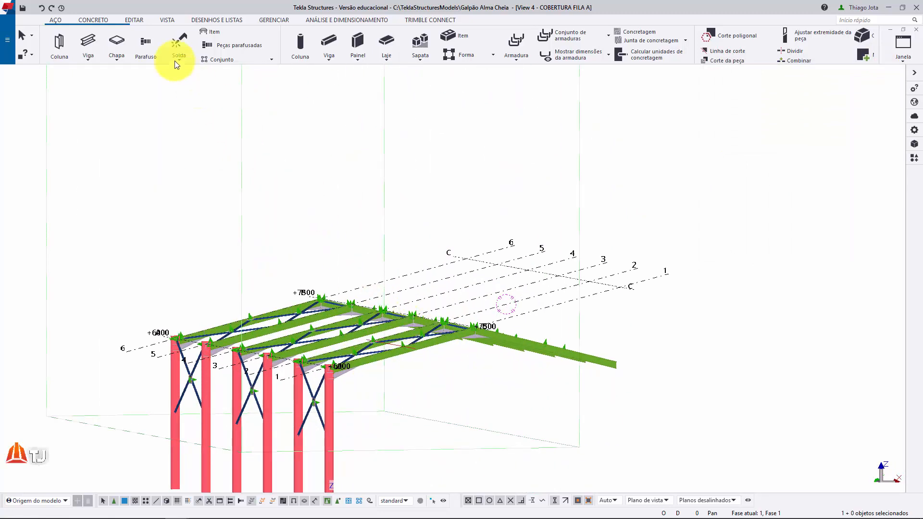
{"action": "left_click", "coordinate": [166, 20]}
{"action": "left_click", "coordinate": [272, 54]}
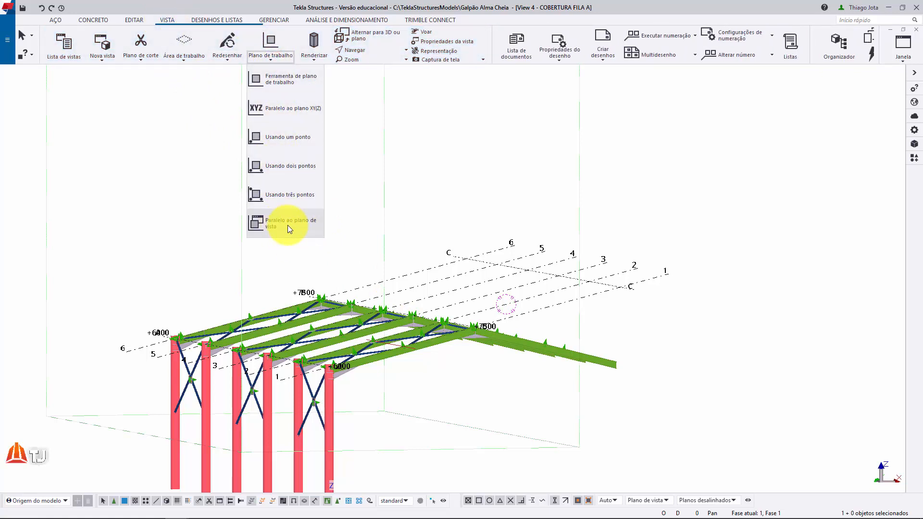
{"action": "left_click", "coordinate": [285, 227]}
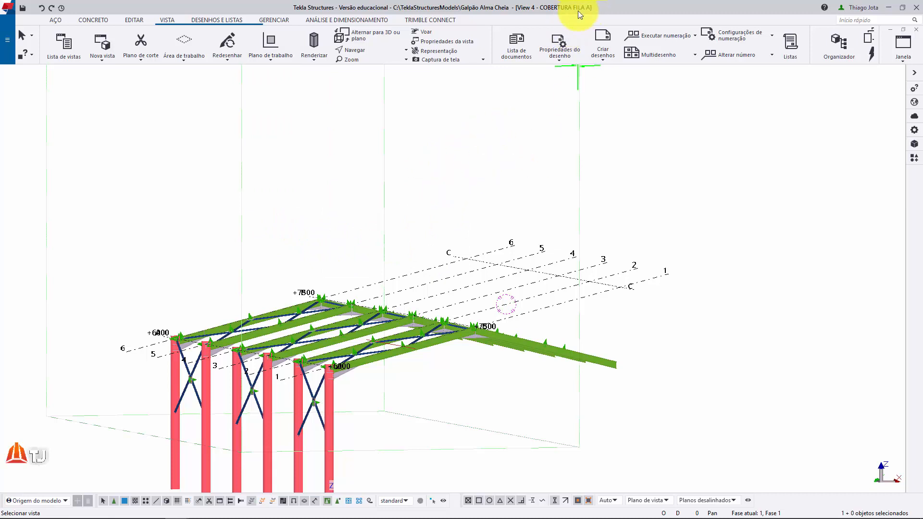
{"action": "left_click", "coordinate": [504, 129]}
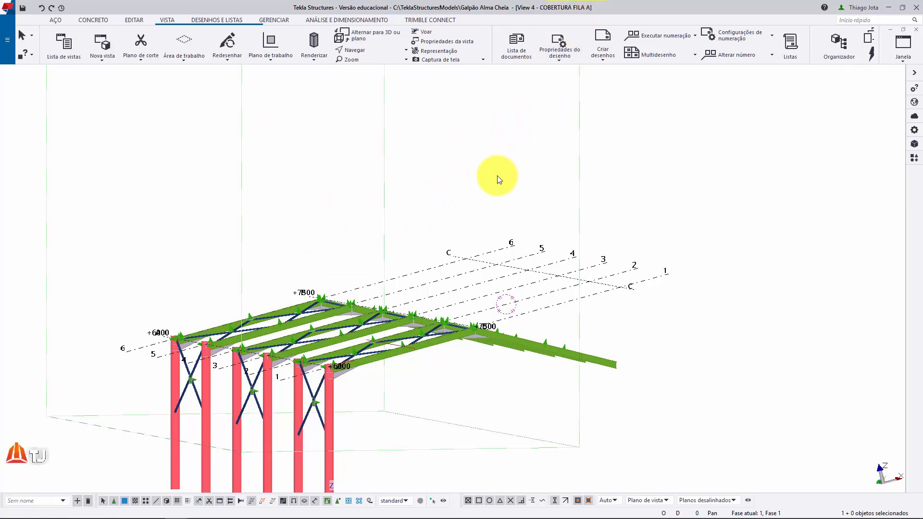
- Select the two row A roof rafters on axes 1 and 2 and show only them solid, with all other parts transparent
{"action": "middle_click_drag", "start_coordinate": [497, 176], "coordinate": [496, 110]}
{"action": "middle_click_drag", "start_coordinate": [431, 272], "coordinate": [552, 352]}
{"action": "scroll", "coordinate": [481, 303], "scroll_direction": "up", "scroll_amount": 1}
{"action": "key", "text": "v"}
{"action": "left_click", "coordinate": [508, 290]}
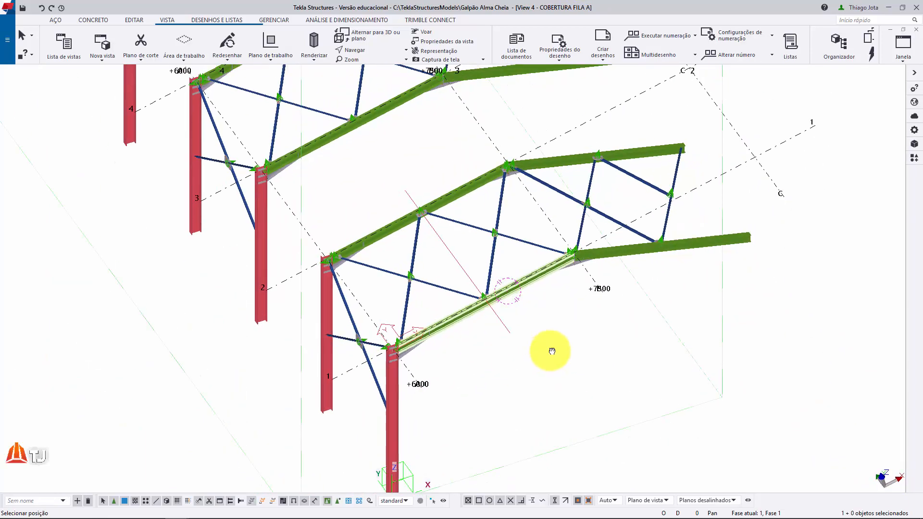
{"action": "scroll", "coordinate": [505, 313], "scroll_direction": "down", "scroll_amount": 2}
{"action": "scroll", "coordinate": [260, 197], "scroll_direction": "down", "scroll_amount": 3}
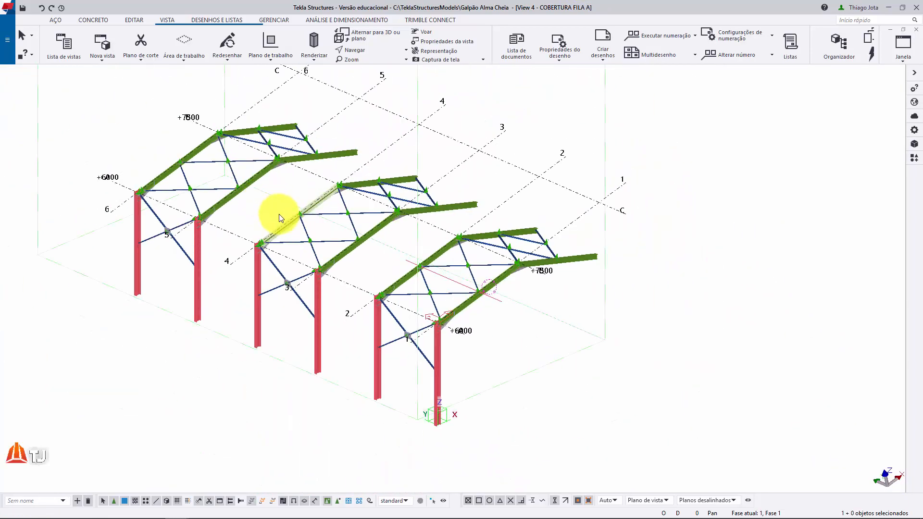
{"action": "scroll", "coordinate": [453, 251], "scroll_direction": "up", "scroll_amount": 4}
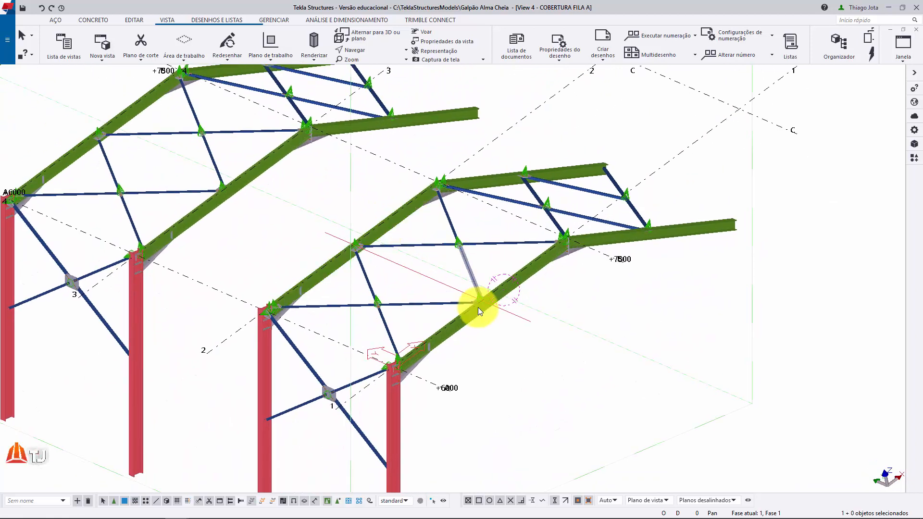
{"action": "middle_click_drag", "start_coordinate": [467, 266], "coordinate": [411, 239]}
{"action": "scroll", "coordinate": [479, 251], "scroll_direction": "up", "scroll_amount": 3}
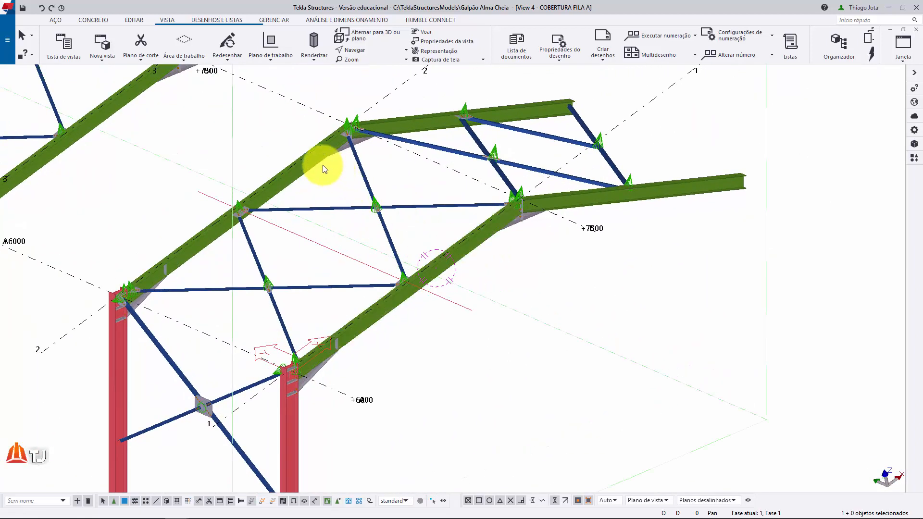
{"action": "left_click", "coordinate": [323, 169]}
{"action": "left_click", "coordinate": [459, 263], "text": "ctrl"}
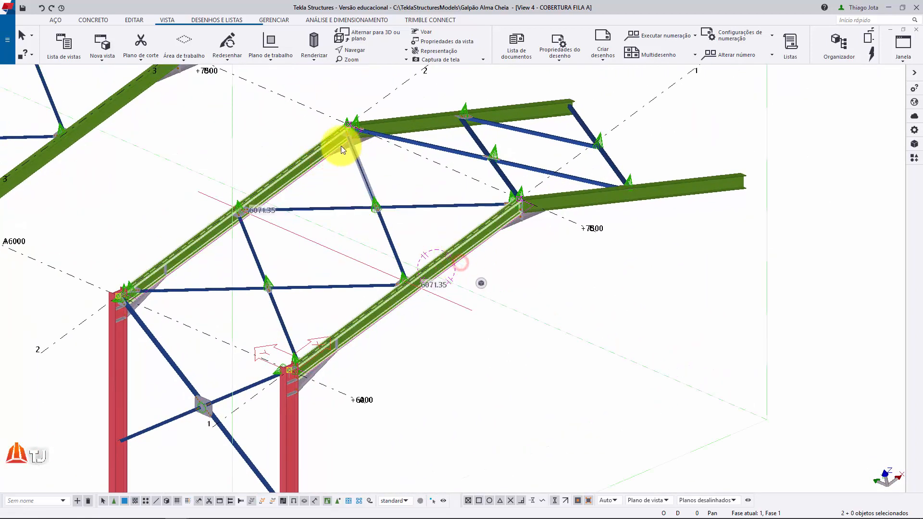
{"action": "key", "text": "ctrl+5"}
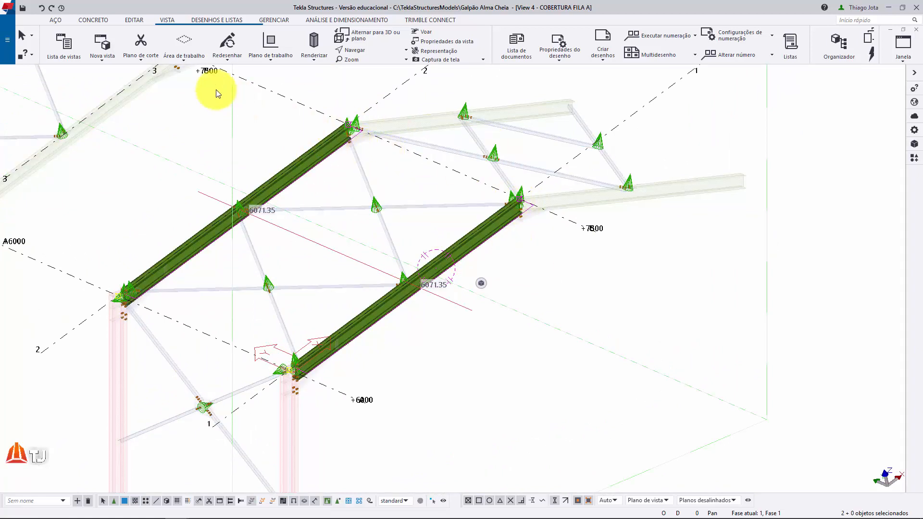
- Model the TERÇA purlin as a steel beam from the ridge end of the axis 2 rafter to that of the axis 1 rafter
{"action": "left_click", "coordinate": [54, 20]}
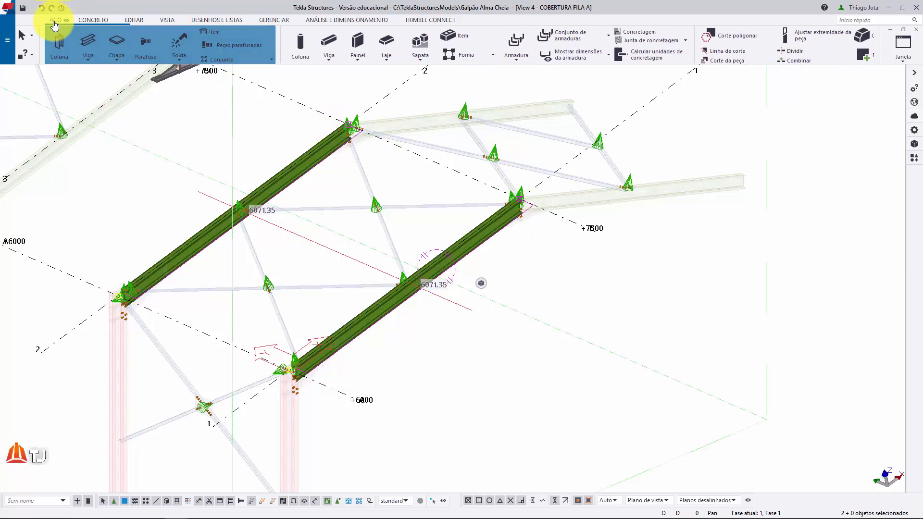
{"action": "left_click", "coordinate": [89, 45]}
{"action": "scroll", "coordinate": [356, 140], "scroll_direction": "up", "scroll_amount": 6}
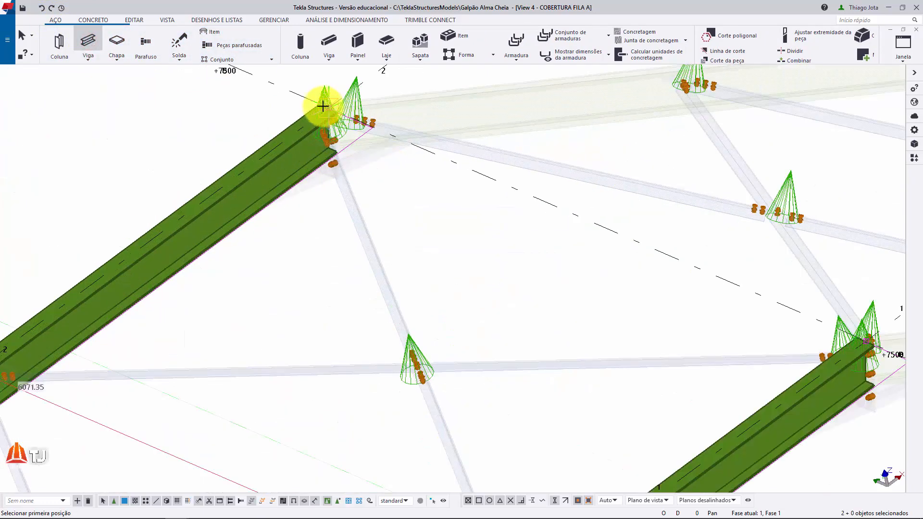
{"action": "left_click", "coordinate": [323, 105]}
{"action": "scroll", "coordinate": [323, 106], "scroll_direction": "down", "scroll_amount": 5}
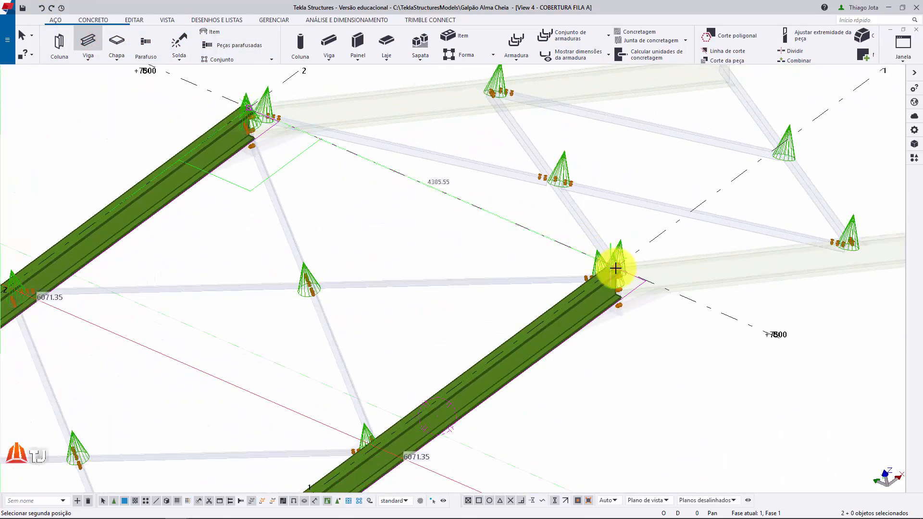
{"action": "scroll", "coordinate": [612, 264], "scroll_direction": "up", "scroll_amount": 5}
{"action": "left_click", "coordinate": [616, 264]}
{"action": "scroll", "coordinate": [595, 215], "scroll_direction": "down", "scroll_amount": 5}
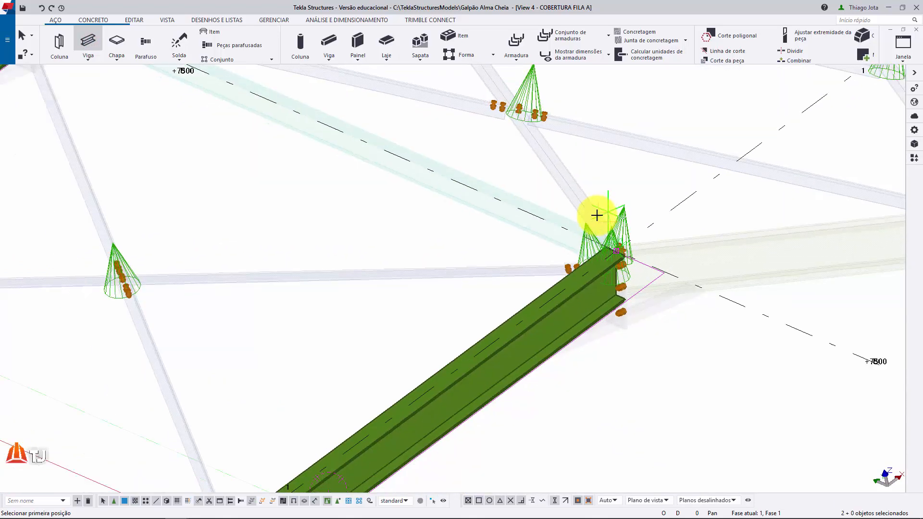
{"action": "scroll", "coordinate": [484, 206], "scroll_direction": "up", "scroll_amount": 4}
{"action": "scroll", "coordinate": [484, 208], "scroll_direction": "down", "scroll_amount": 6}
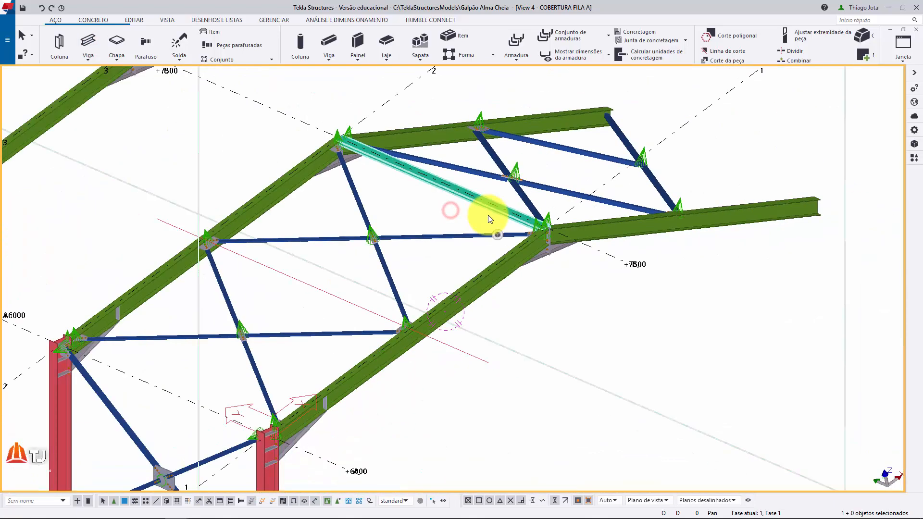
- Open the saved view EIXO 1
{"action": "middle_click_drag", "start_coordinate": [373, 379], "coordinate": [368, 327]}
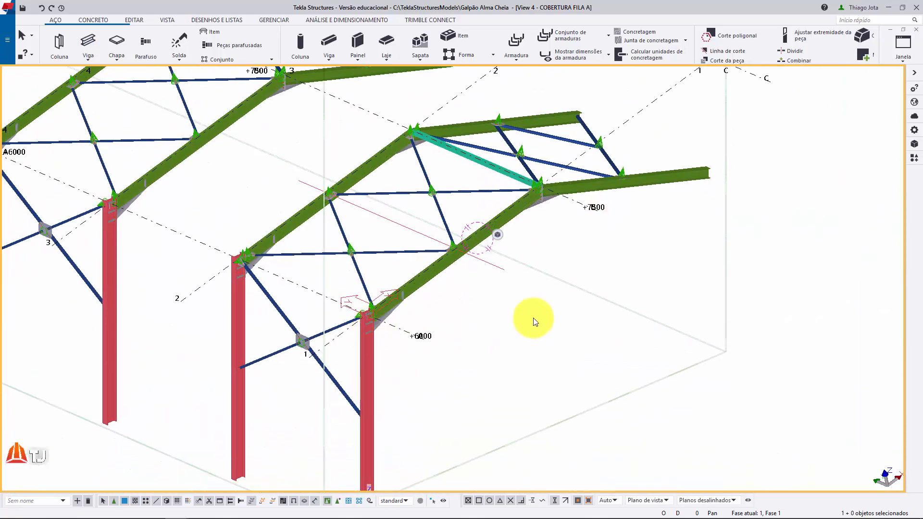
{"action": "key", "text": "ctrl+i"}
{"action": "left_click", "coordinate": [834, 132]}
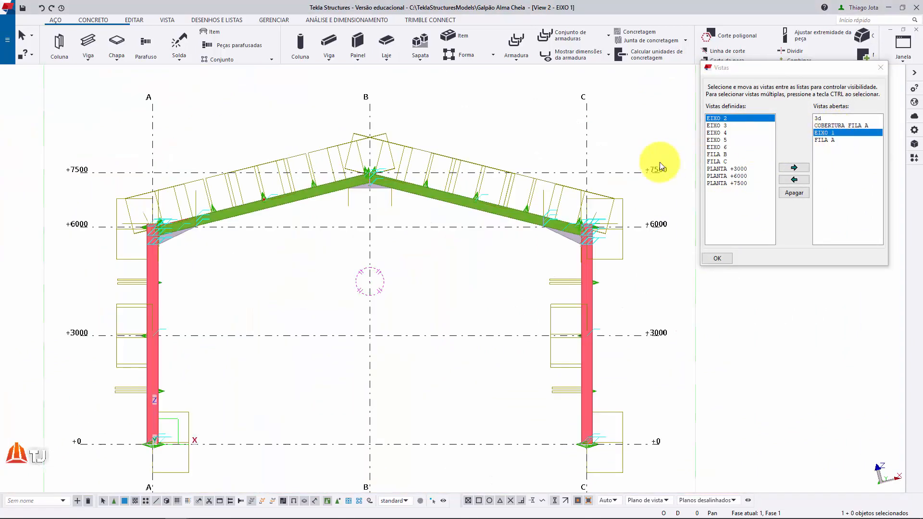
{"action": "right_click", "coordinate": [432, 259]}
{"action": "left_click", "coordinate": [485, 305]}
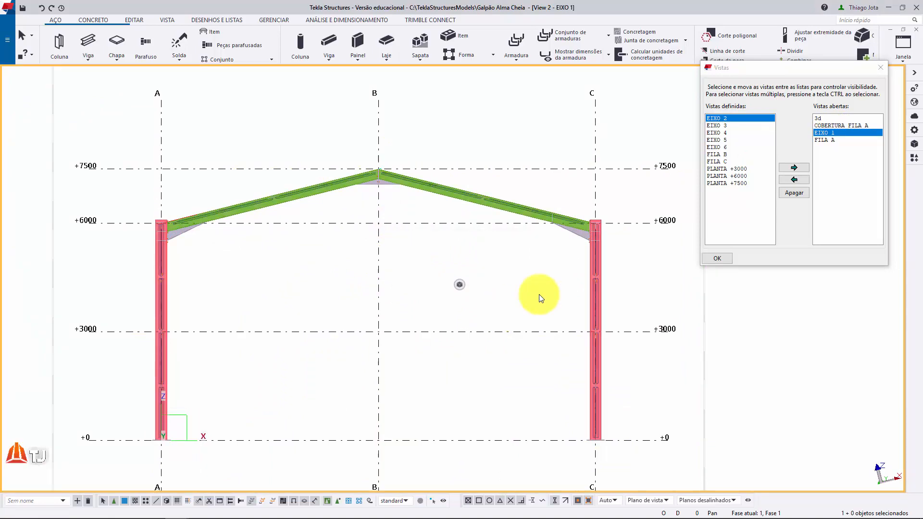
{"action": "left_click", "coordinate": [880, 63]}
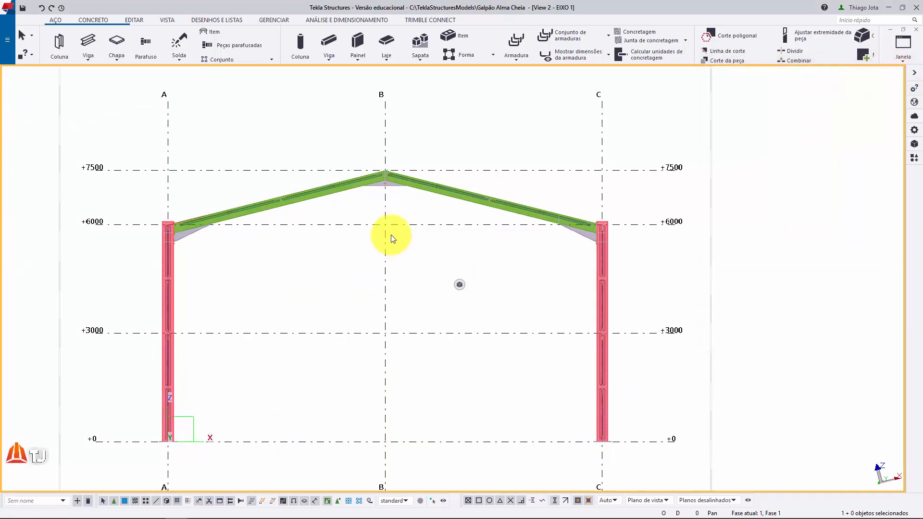
- Limit the EIXO 1 view depth to 200 mm upwards and 200 mm downwards, and return the view to plane display
{"action": "middle_click_drag", "start_coordinate": [384, 202], "coordinate": [431, 275], "text": "ctrl"}
{"action": "scroll", "coordinate": [395, 211], "scroll_direction": "up", "scroll_amount": 1}
{"action": "scroll", "coordinate": [396, 212], "scroll_direction": "down", "scroll_amount": 5}
{"action": "middle_click_drag", "start_coordinate": [325, 156], "coordinate": [263, 133]}
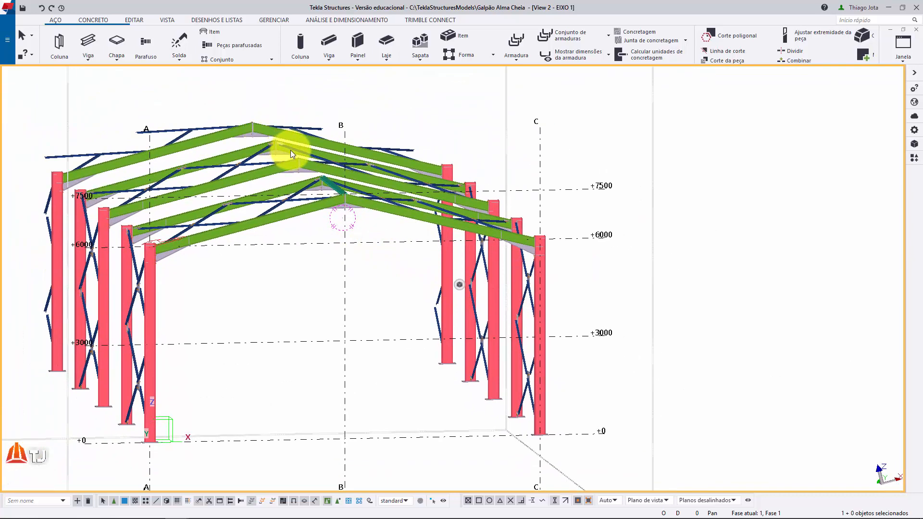
{"action": "scroll", "coordinate": [291, 150], "scroll_direction": "down", "scroll_amount": 3}
{"action": "scroll", "coordinate": [423, 128], "scroll_direction": "up", "scroll_amount": 1}
{"action": "double_click", "coordinate": [423, 121]}
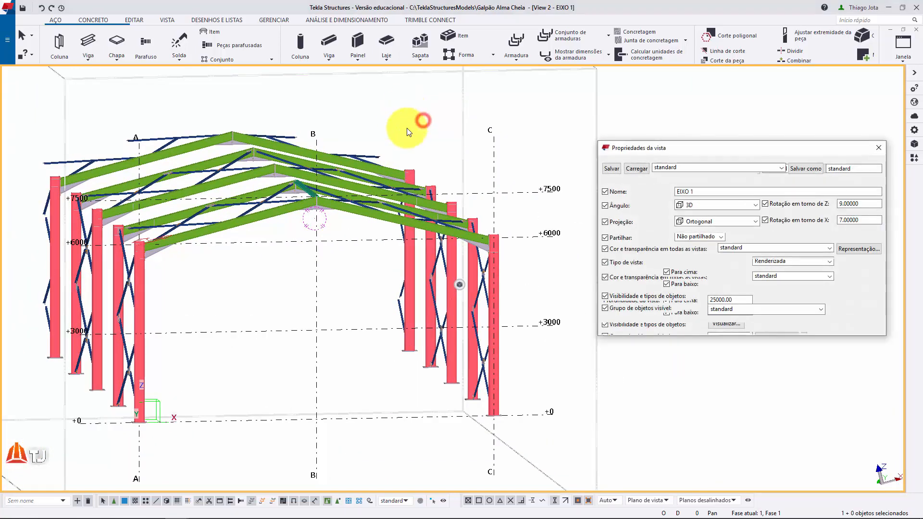
{"action": "left_click", "coordinate": [748, 272]}
{"action": "double_click", "coordinate": [712, 272]}
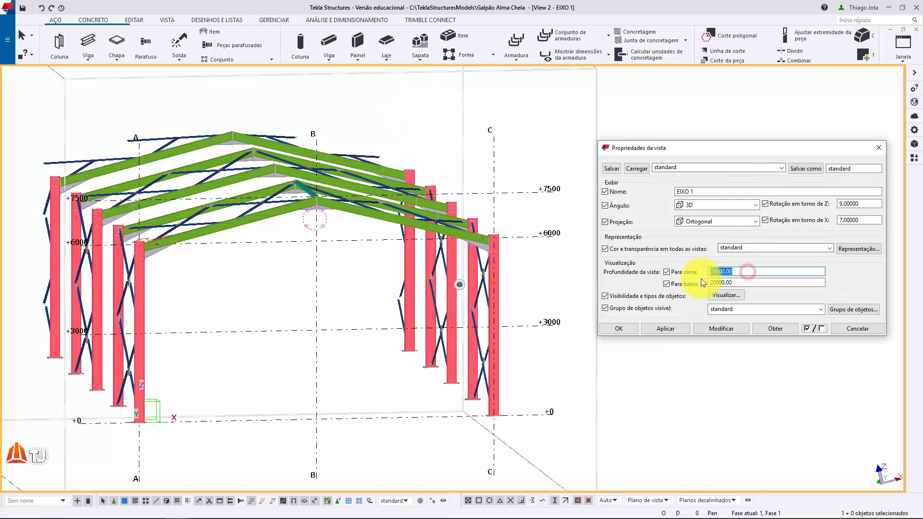
{"action": "type", "text": "200"}
{"action": "double_click", "coordinate": [742, 282]}
{"action": "type", "text": "200"}
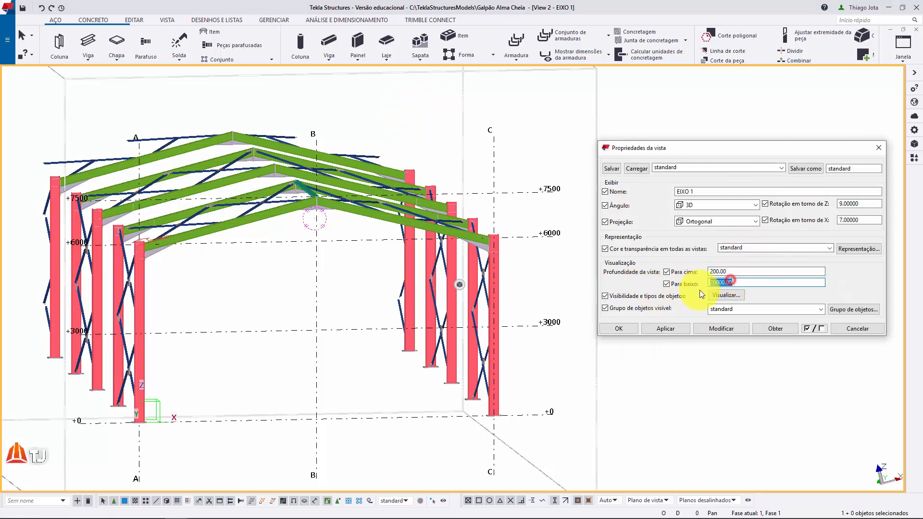
{"action": "left_click", "coordinate": [732, 329]}
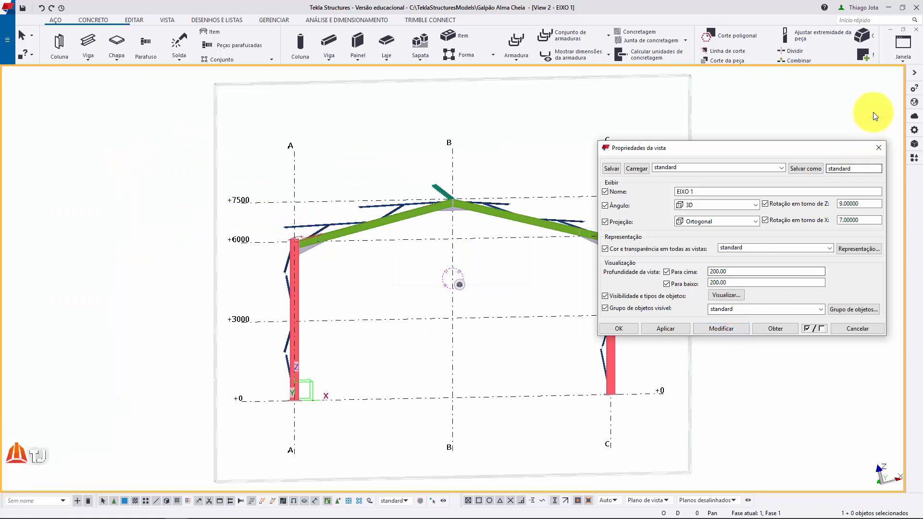
{"action": "left_click", "coordinate": [878, 149]}
{"action": "key", "text": "ctrl+p"}
- Try the rotation Superior on the TERÇA purlin at the ridge
{"action": "scroll", "coordinate": [455, 198], "scroll_direction": "up", "scroll_amount": 6}
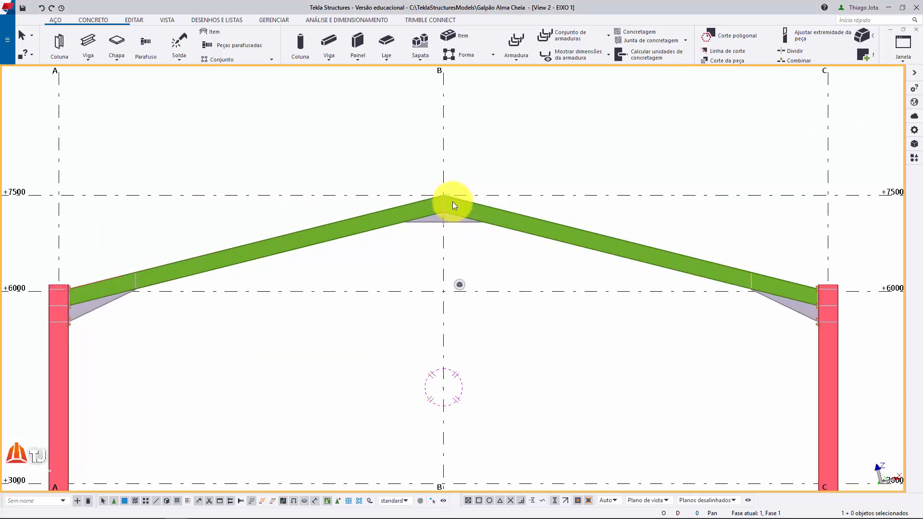
{"action": "scroll", "coordinate": [425, 202], "scroll_direction": "up", "scroll_amount": 4}
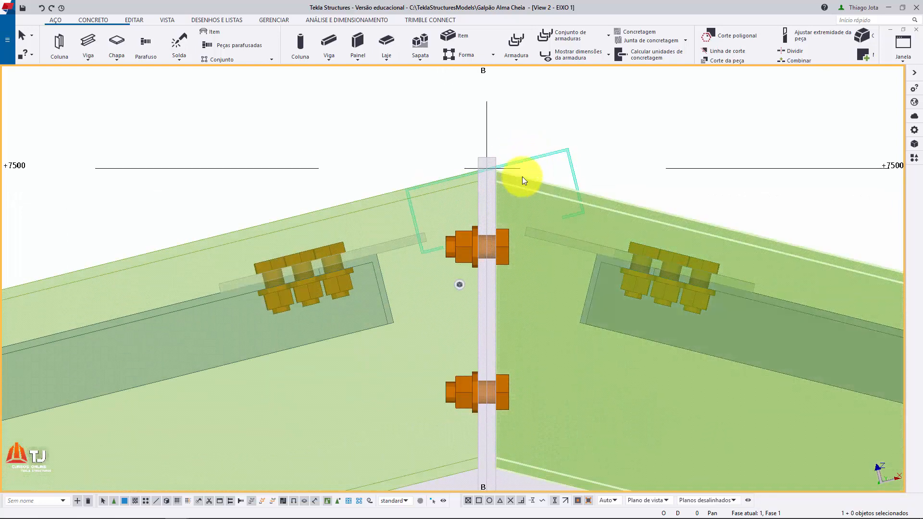
{"action": "double_click", "coordinate": [540, 154]}
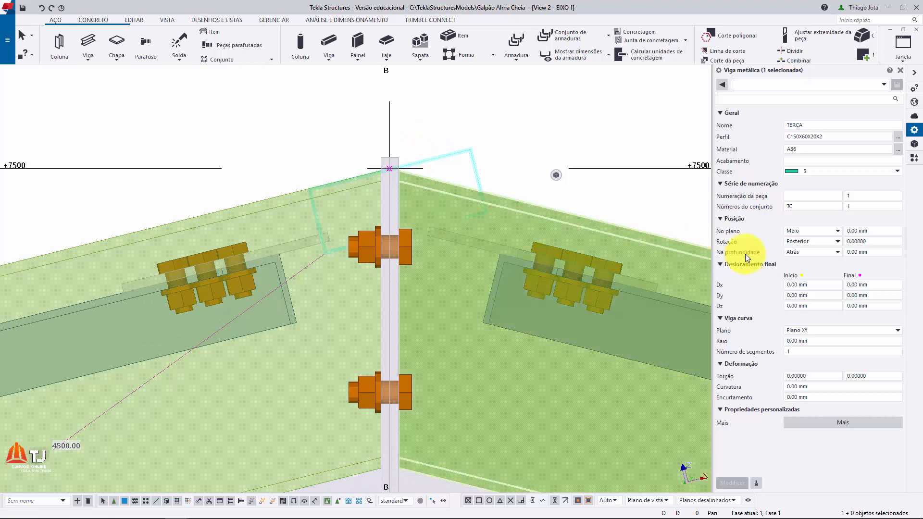
{"action": "left_click", "coordinate": [810, 241]}
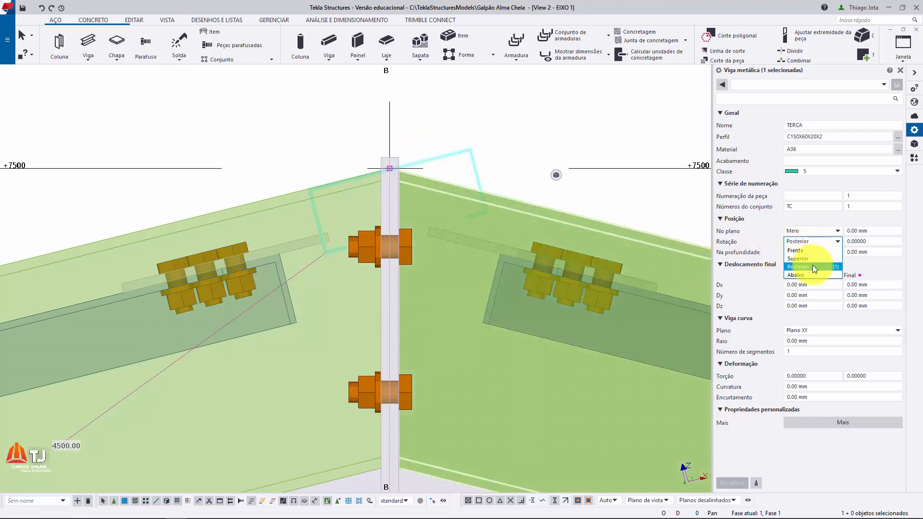
{"action": "left_click", "coordinate": [809, 260]}
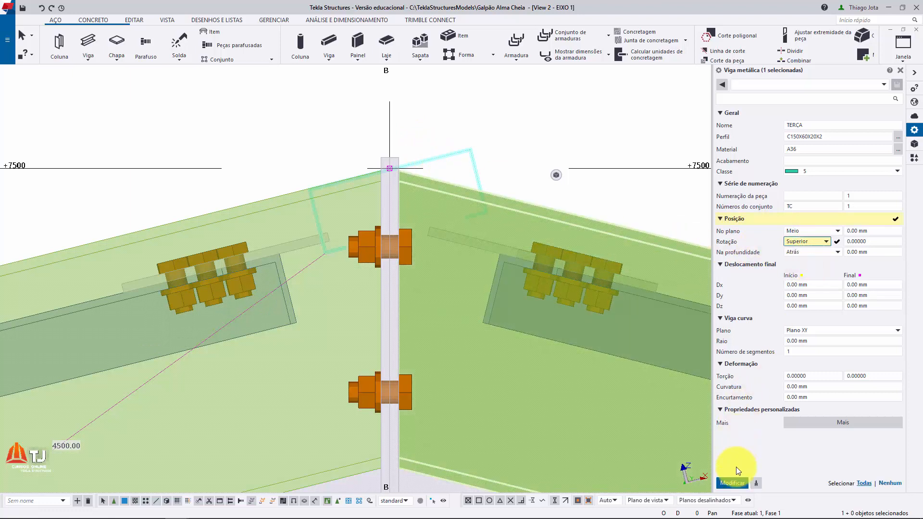
{"action": "left_click", "coordinate": [737, 483]}
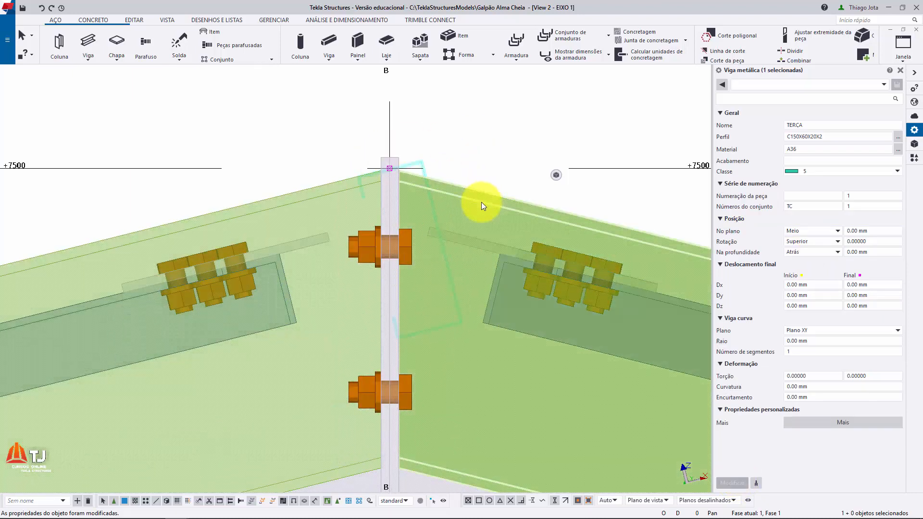
- Set the ridge purlin's rotation to Abaixo and its depth position to Meio
{"action": "left_click", "coordinate": [806, 240]}
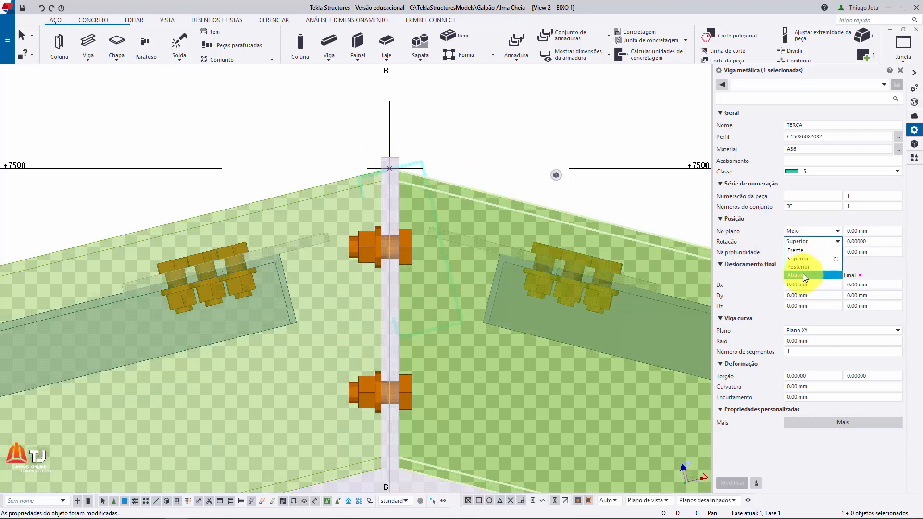
{"action": "left_click", "coordinate": [802, 274]}
{"action": "left_click", "coordinate": [731, 483]}
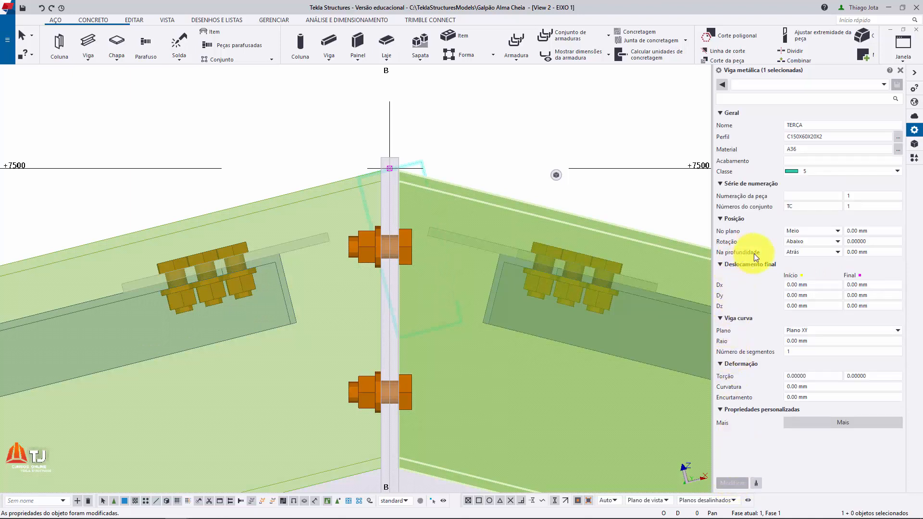
{"action": "left_click", "coordinate": [795, 254]}
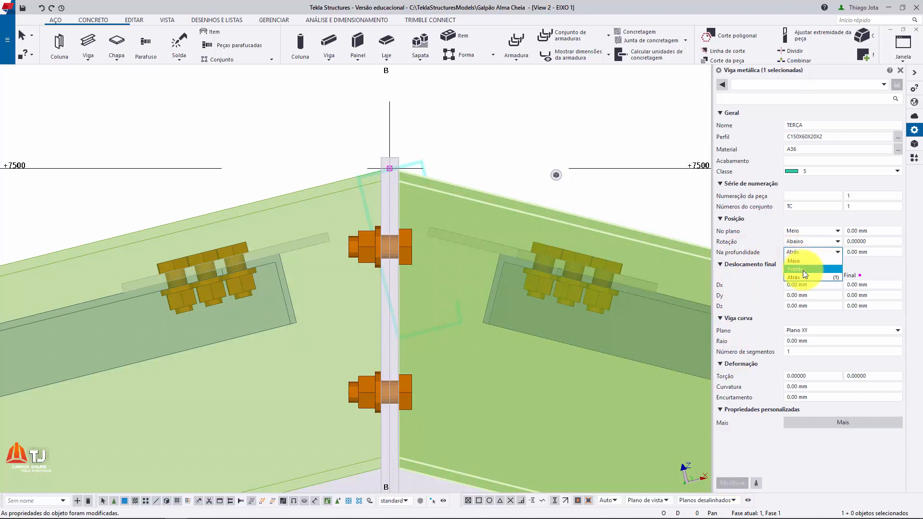
{"action": "left_click", "coordinate": [797, 262]}
{"action": "left_click", "coordinate": [737, 487]}
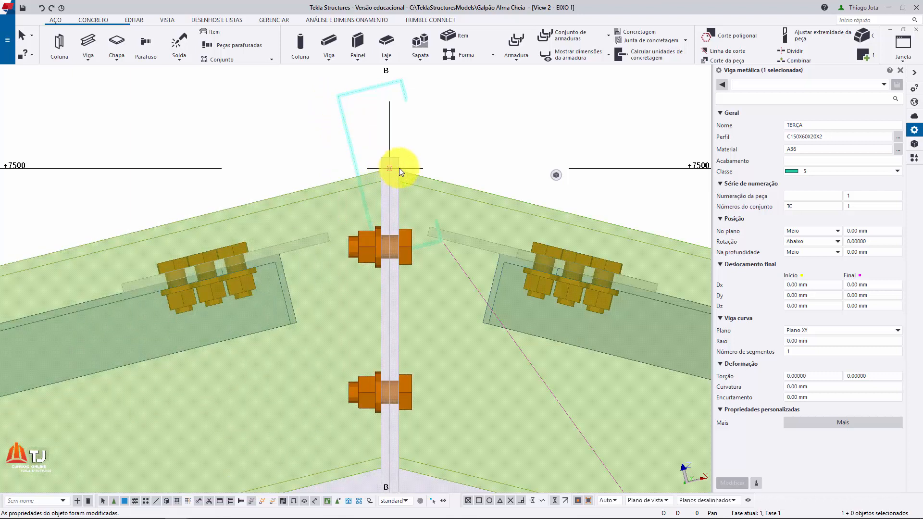
- Try the in-plane position Direita on the ridge purlin
{"action": "left_click", "coordinate": [788, 245]}
{"action": "left_click", "coordinate": [797, 231]}
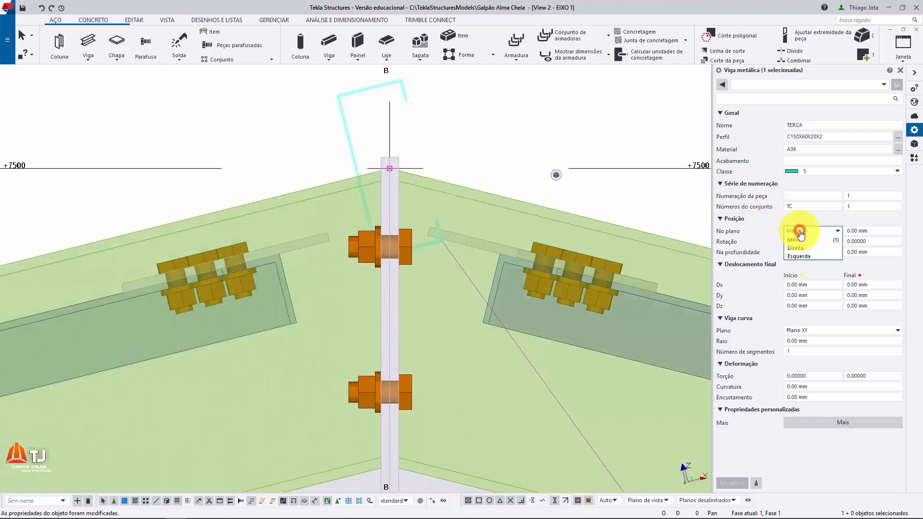
{"action": "left_click", "coordinate": [803, 246]}
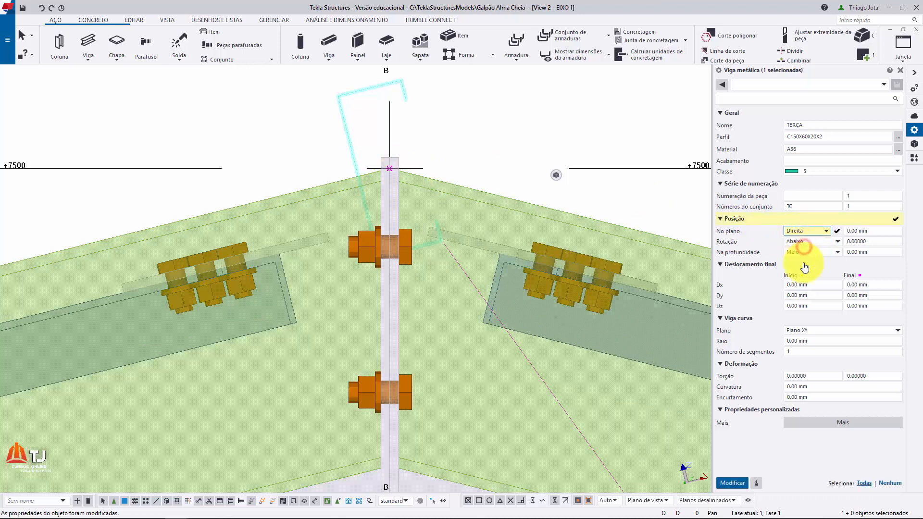
{"action": "left_click", "coordinate": [740, 483]}
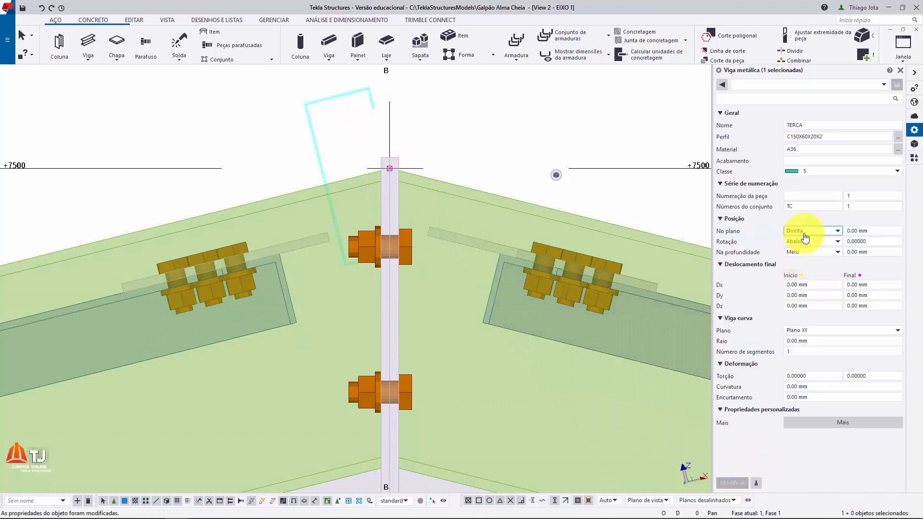
- Set the ridge purlin's in-plane position to Esquerda
{"action": "left_click", "coordinate": [812, 255]}
{"action": "left_click", "coordinate": [733, 482]}
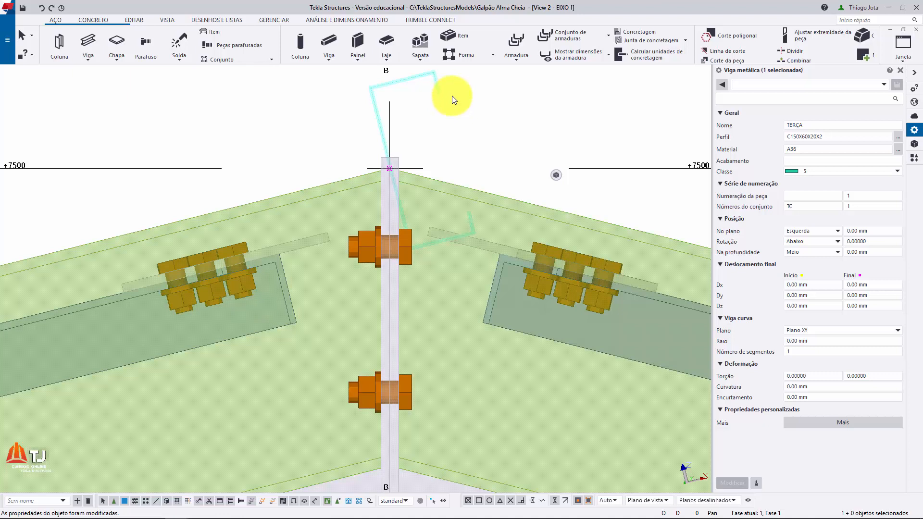
- Move the purlin from the lip corner of its lower flange to the ridge point where axis B meets level +7500
{"action": "double_click", "coordinate": [452, 96]}
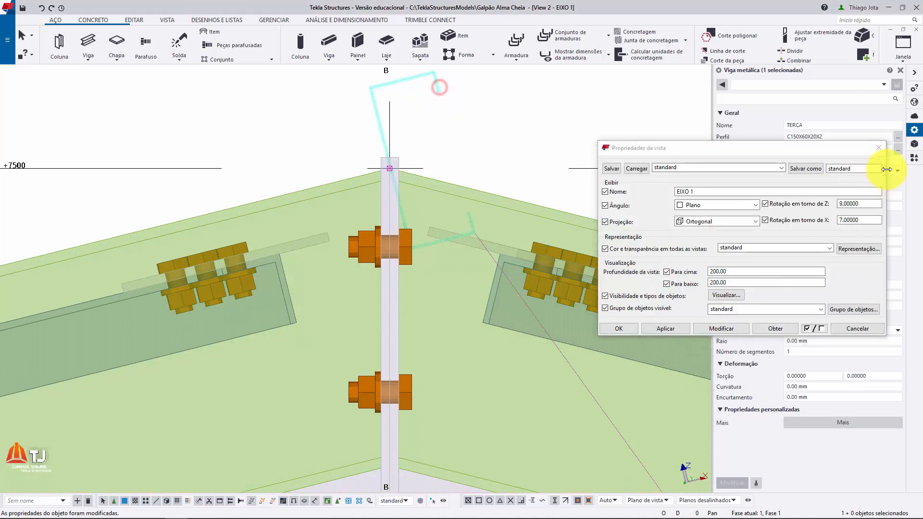
{"action": "right_click", "coordinate": [438, 85]}
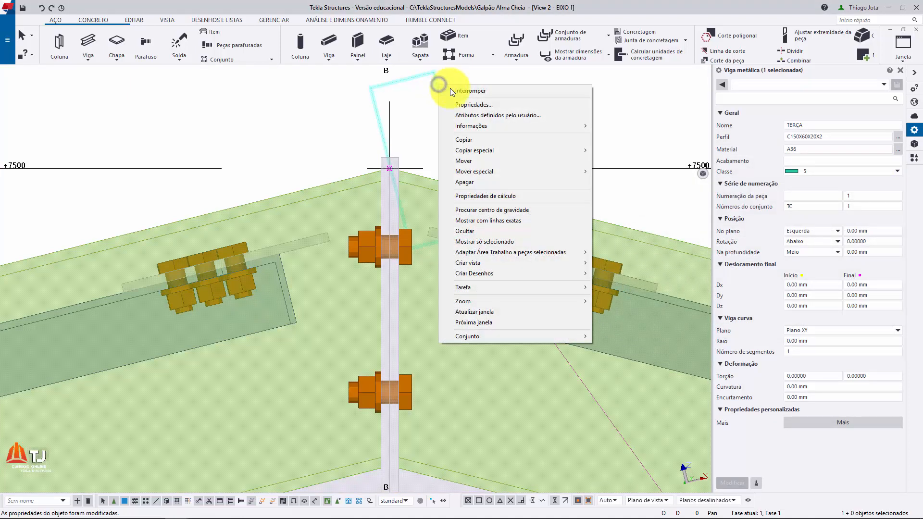
{"action": "left_click", "coordinate": [462, 160]}
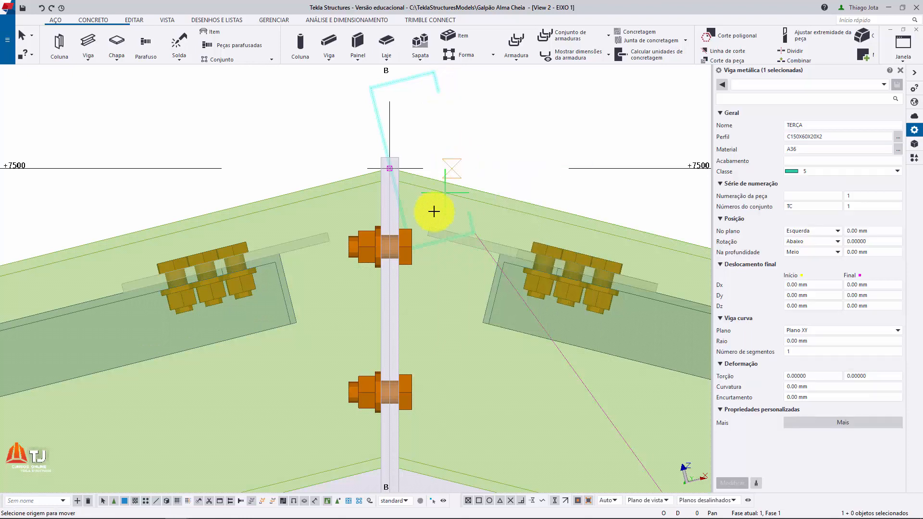
{"action": "scroll", "coordinate": [405, 243], "scroll_direction": "up", "scroll_amount": 5}
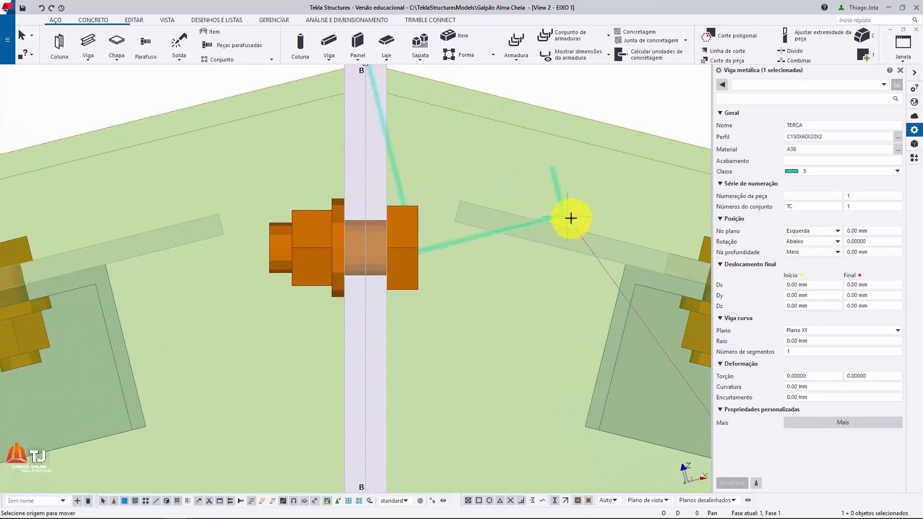
{"action": "left_click", "coordinate": [570, 218]}
{"action": "scroll", "coordinate": [570, 218], "scroll_direction": "down", "scroll_amount": 3}
{"action": "scroll", "coordinate": [406, 102], "scroll_direction": "up", "scroll_amount": 1}
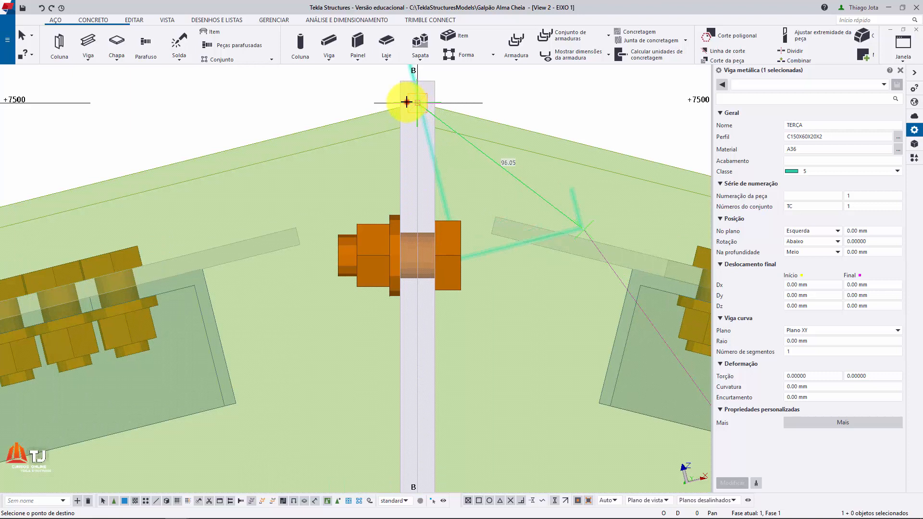
{"action": "scroll", "coordinate": [406, 102], "scroll_direction": "down", "scroll_amount": 6}
{"action": "scroll", "coordinate": [358, 185], "scroll_direction": "up", "scroll_amount": 4}
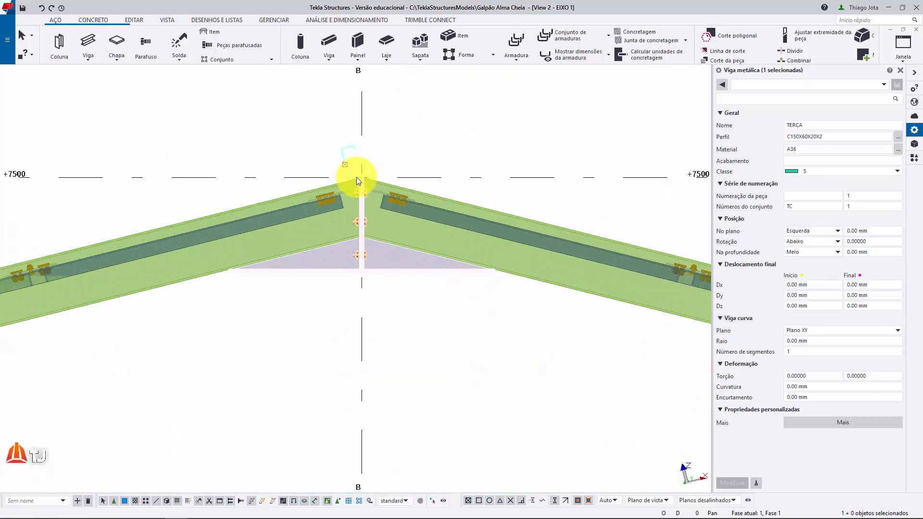
- Measure the purlin's flange width from its lower lip corner at the ridge to the outer face of the web
{"action": "scroll", "coordinate": [356, 180], "scroll_direction": "up", "scroll_amount": 5}
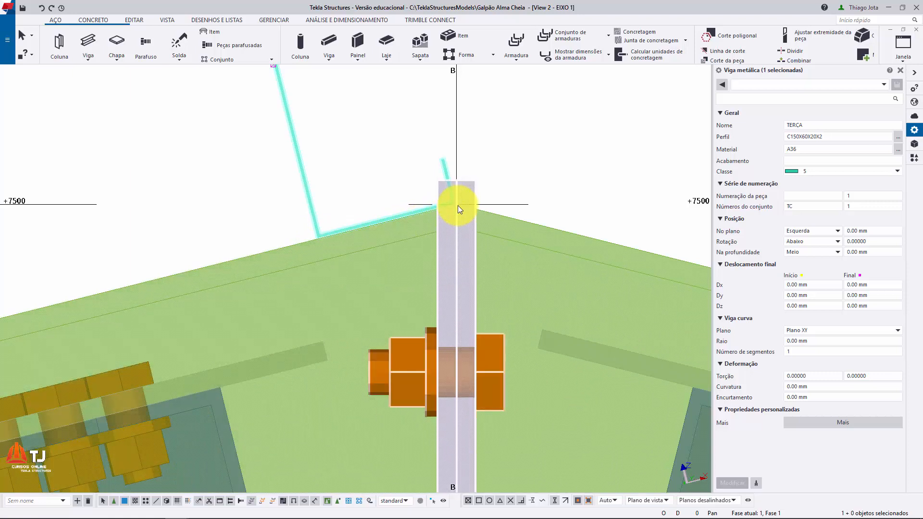
{"action": "scroll", "coordinate": [457, 206], "scroll_direction": "up", "scroll_amount": 3}
{"action": "key", "text": "f"}
{"action": "left_click", "coordinate": [457, 206]}
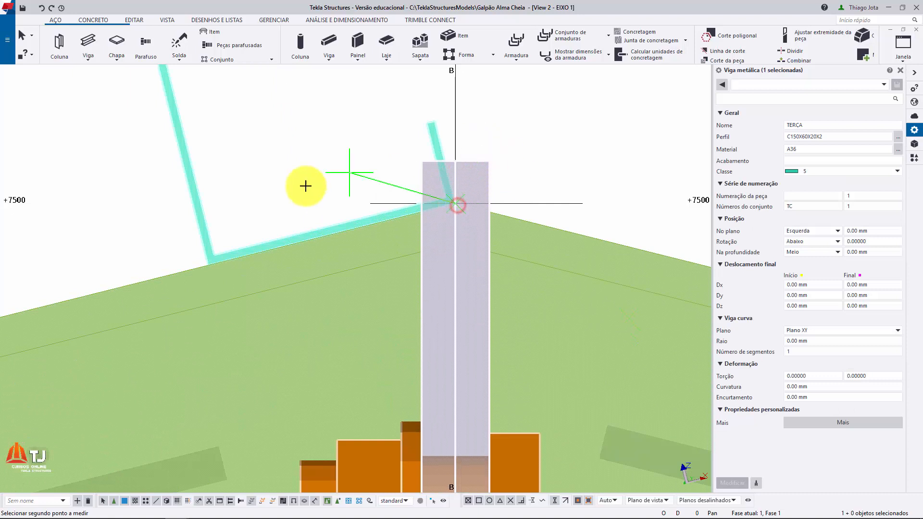
{"action": "left_click", "coordinate": [261, 164]}
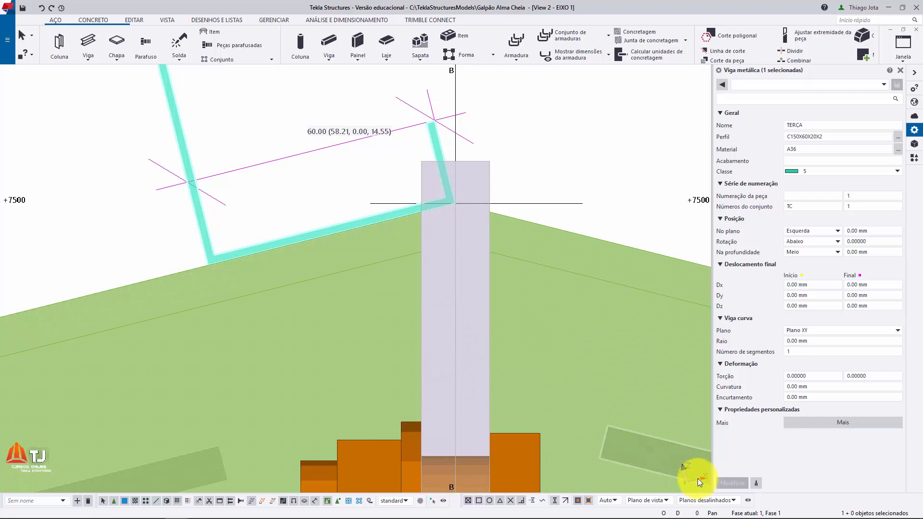
- Move the ridge purlin linearly with dX -120 mm, dY 0 and dZ 0, down the row A slope
{"action": "scroll", "coordinate": [387, 220], "scroll_direction": "down", "scroll_amount": 5}
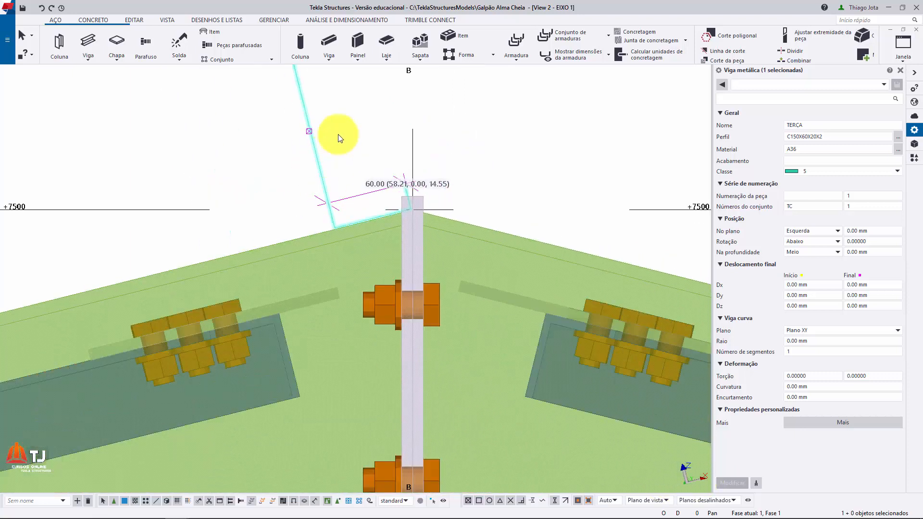
{"action": "left_click", "coordinate": [337, 134]}
{"action": "right_click", "coordinate": [290, 92]}
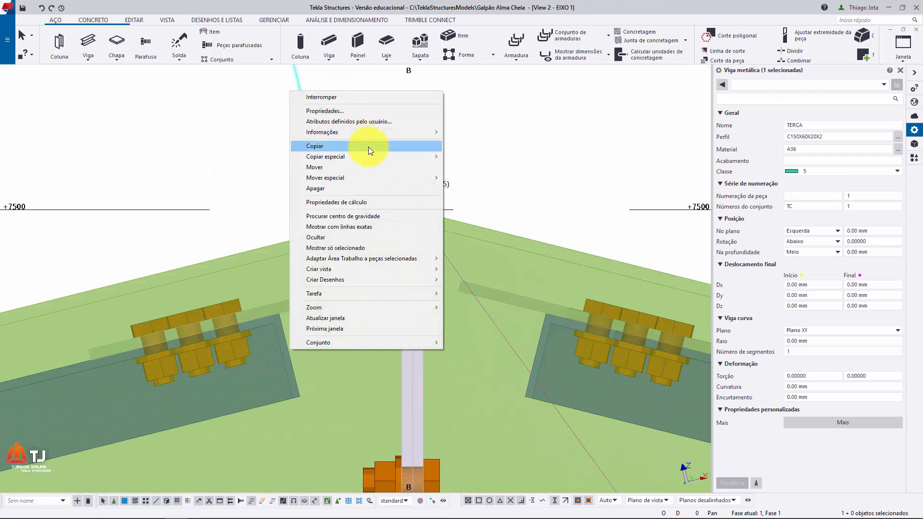
{"action": "left_click", "coordinate": [381, 180]}
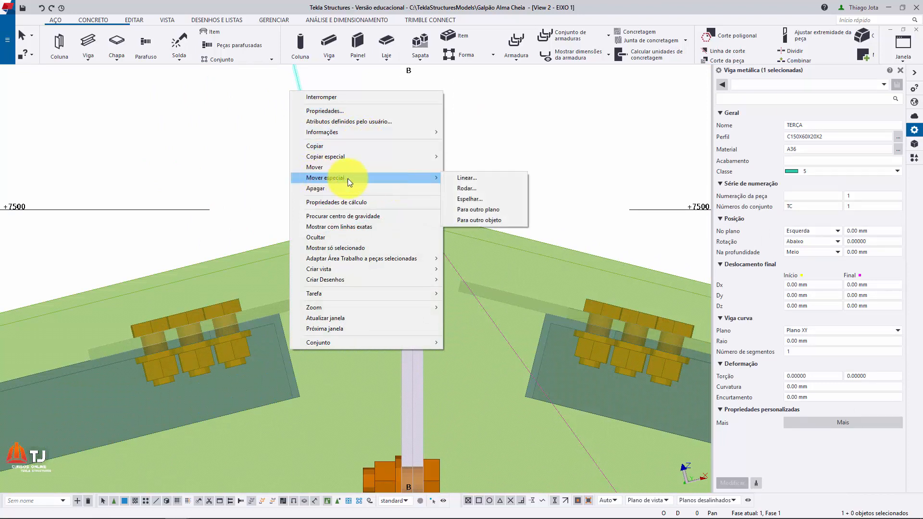
{"action": "left_click", "coordinate": [472, 177]}
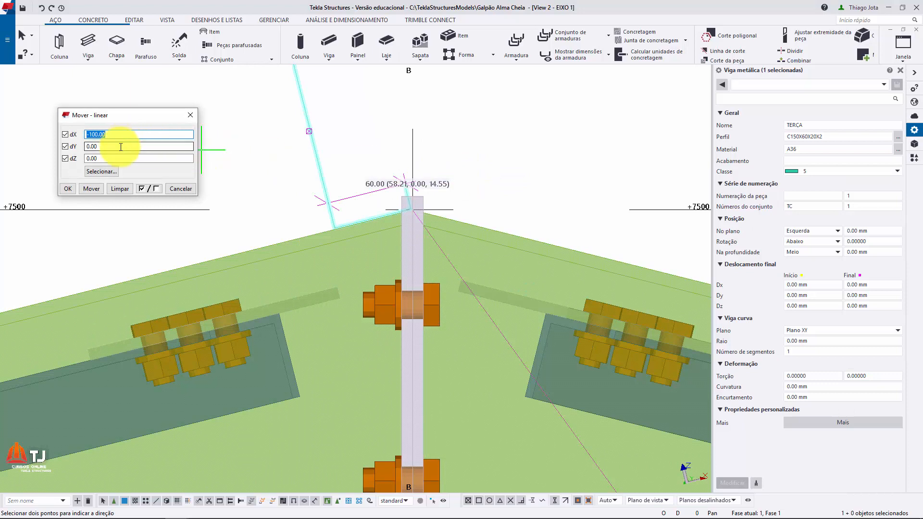
{"action": "left_click", "coordinate": [120, 188]}
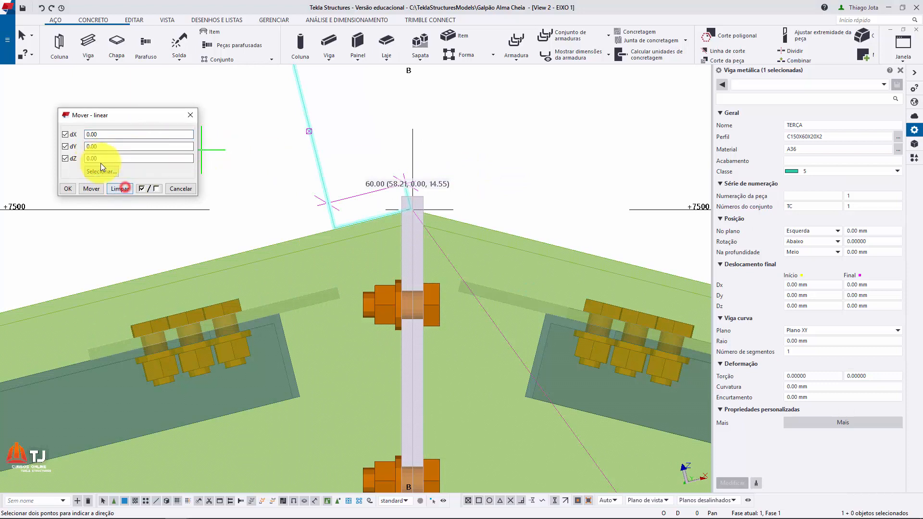
{"action": "double_click", "coordinate": [104, 136]}
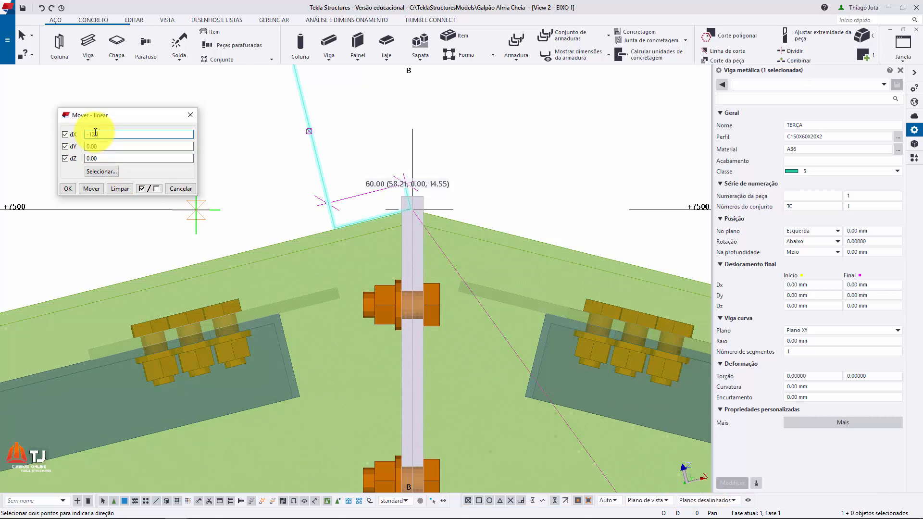
{"action": "type", "text": "-120"}
{"action": "left_click", "coordinate": [96, 190]}
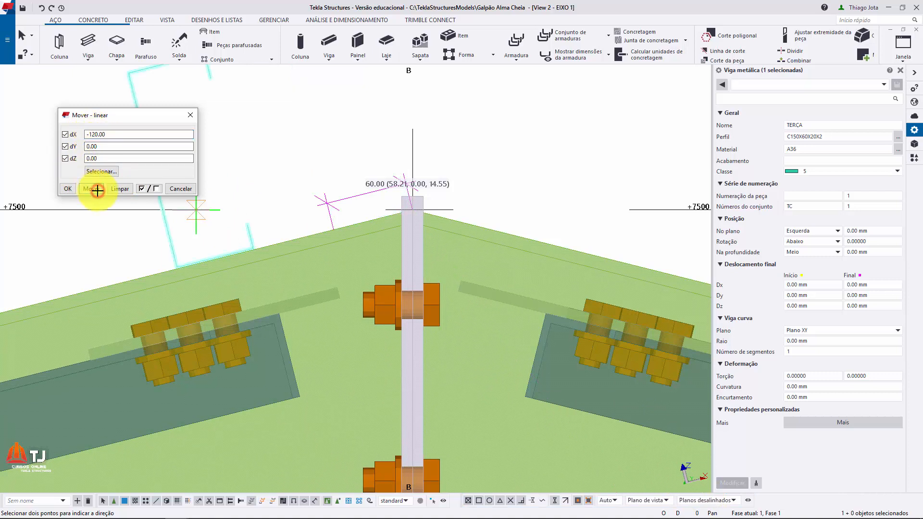
- Measure the distance along the slope from the purlin's lower outer web corner to the ridge point on axis B at level +7500
{"action": "middle_click_drag", "start_coordinate": [231, 250], "coordinate": [376, 224]}
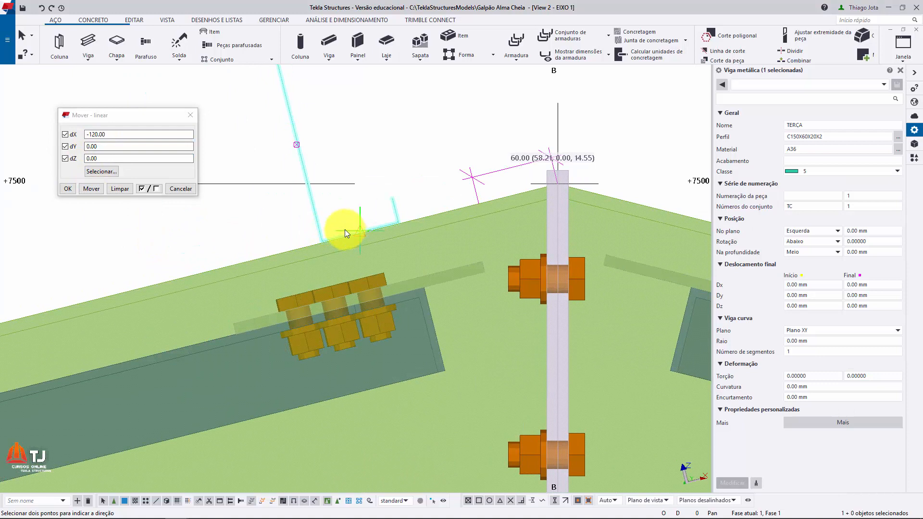
{"action": "key", "text": "f"}
{"action": "scroll", "coordinate": [322, 243], "scroll_direction": "up", "scroll_amount": 2}
{"action": "left_click", "coordinate": [319, 247]}
{"action": "scroll", "coordinate": [283, 246], "scroll_direction": "down", "scroll_amount": 2}
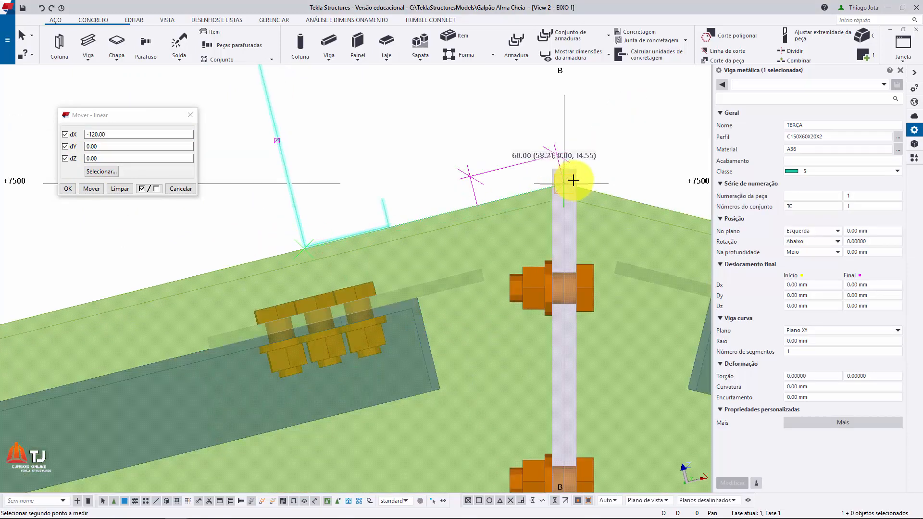
{"action": "scroll", "coordinate": [561, 182], "scroll_direction": "up", "scroll_amount": 2}
{"action": "left_click", "coordinate": [561, 182]}
{"action": "scroll", "coordinate": [558, 181], "scroll_direction": "down", "scroll_amount": 2}
{"action": "left_click", "coordinate": [462, 129]}
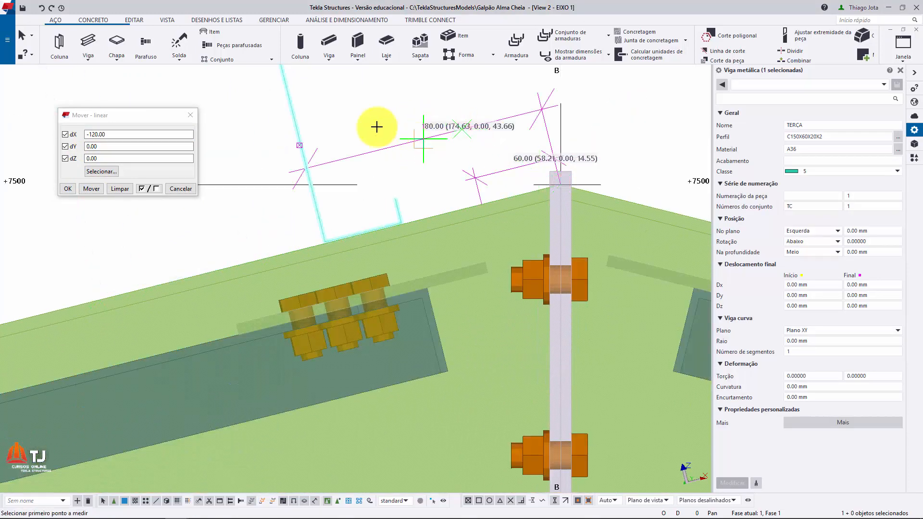
{"action": "middle_click_drag", "start_coordinate": [367, 133], "coordinate": [450, 147]}
{"action": "scroll", "coordinate": [454, 149], "scroll_direction": "down", "scroll_amount": 2}
{"action": "key", "text": "Escape"}
{"action": "left_click", "coordinate": [184, 117]}
- Copy the purlin linearly down the row A slope, making 4 copies with dX -1415 mm and no dY or dZ offset
{"action": "scroll", "coordinate": [340, 135], "scroll_direction": "down", "scroll_amount": 2}
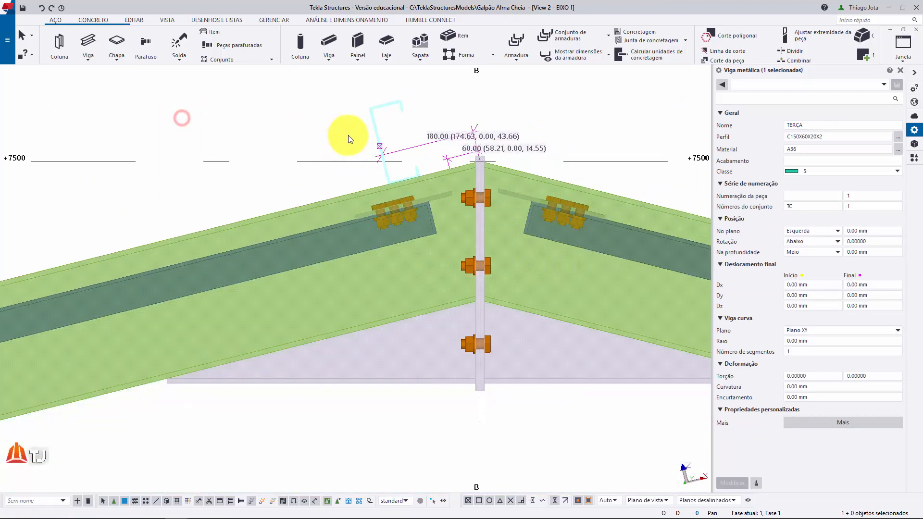
{"action": "scroll", "coordinate": [352, 132], "scroll_direction": "down", "scroll_amount": 2}
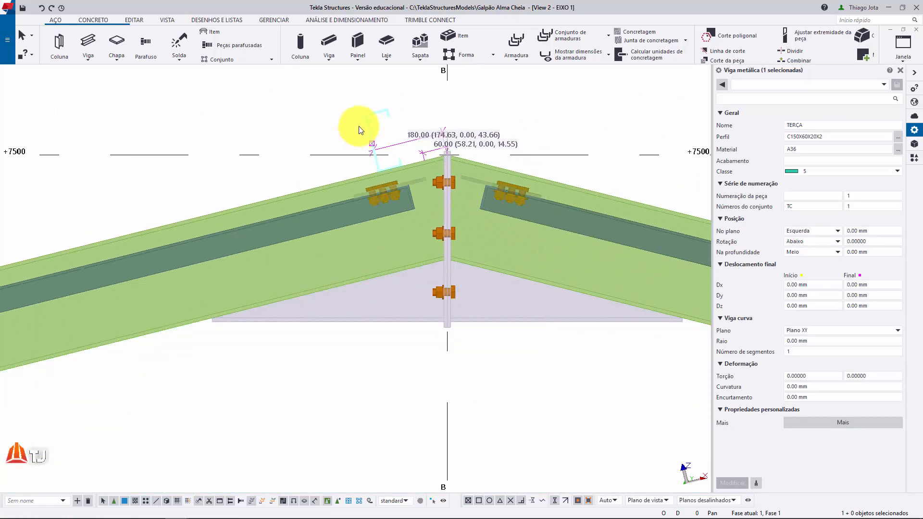
{"action": "scroll", "coordinate": [359, 129], "scroll_direction": "down", "scroll_amount": 1}
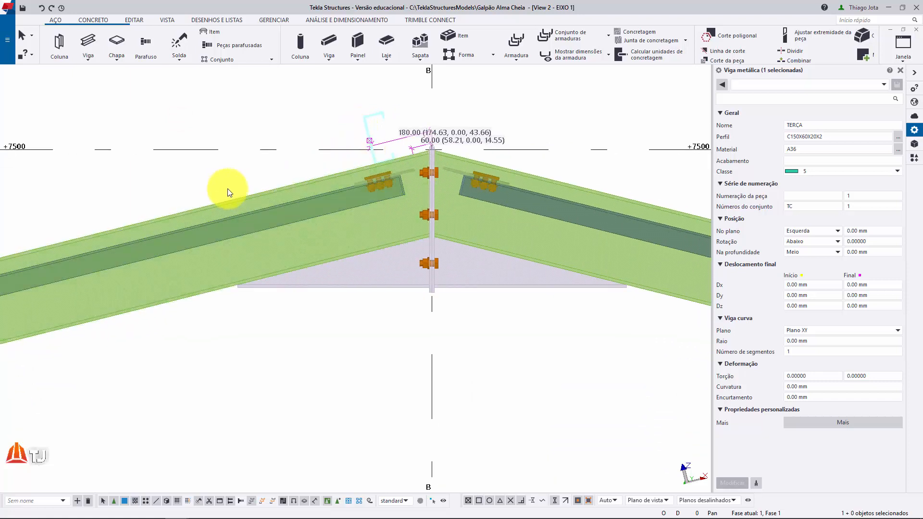
{"action": "scroll", "coordinate": [357, 119], "scroll_direction": "up", "scroll_amount": 1}
{"action": "scroll", "coordinate": [371, 134], "scroll_direction": "up", "scroll_amount": 1}
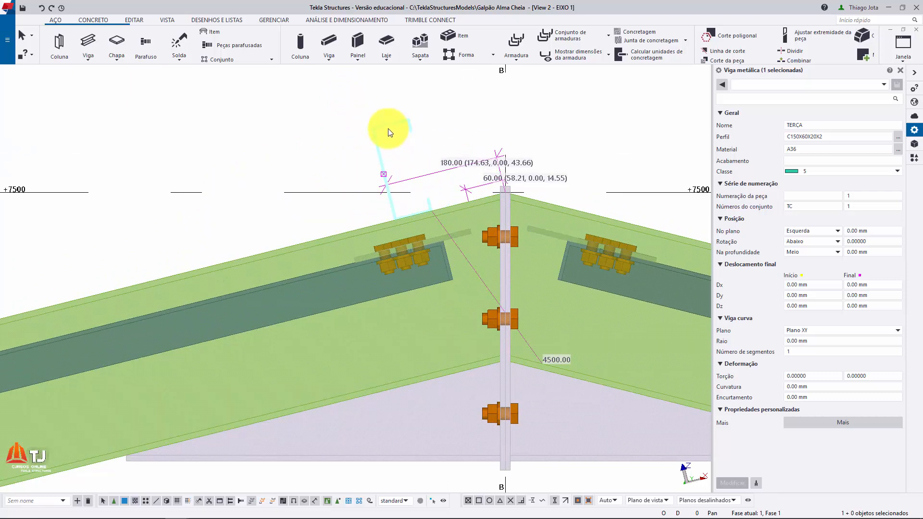
{"action": "right_click", "coordinate": [382, 110]}
{"action": "mouse_move", "coordinate": [470, 173]}
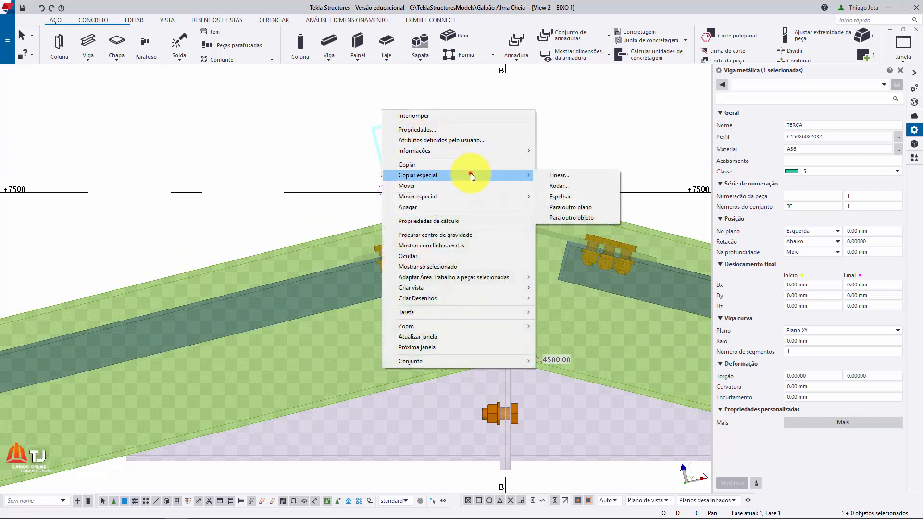
{"action": "left_click", "coordinate": [558, 174]}
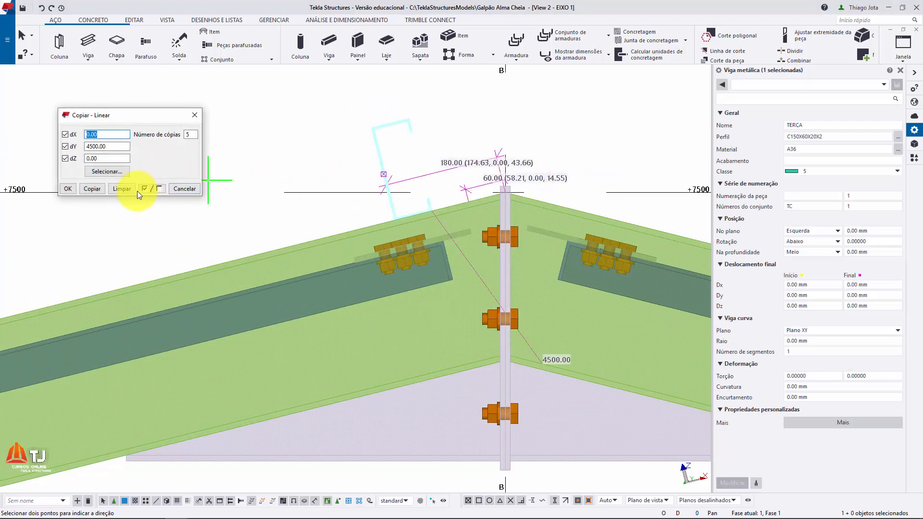
{"action": "left_click", "coordinate": [122, 188]}
{"action": "double_click", "coordinate": [189, 134]}
{"action": "type", "text": "4"}
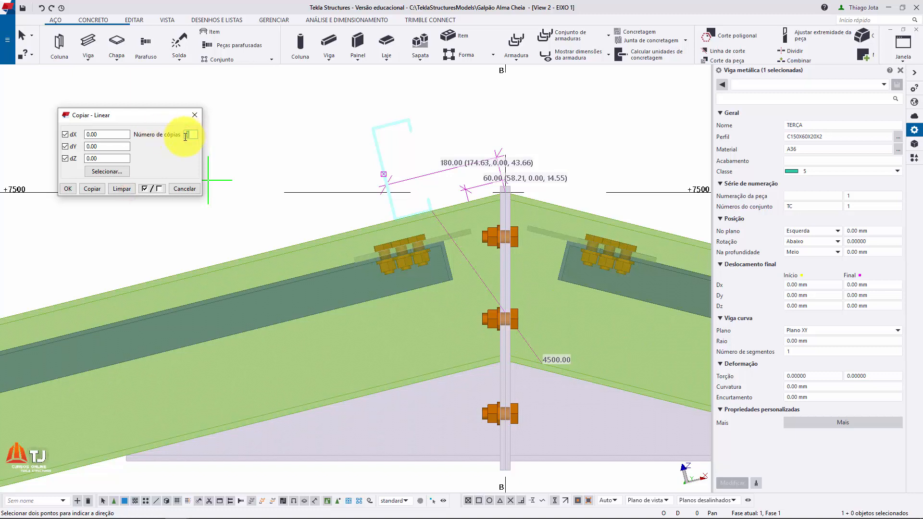
{"action": "double_click", "coordinate": [98, 135]}
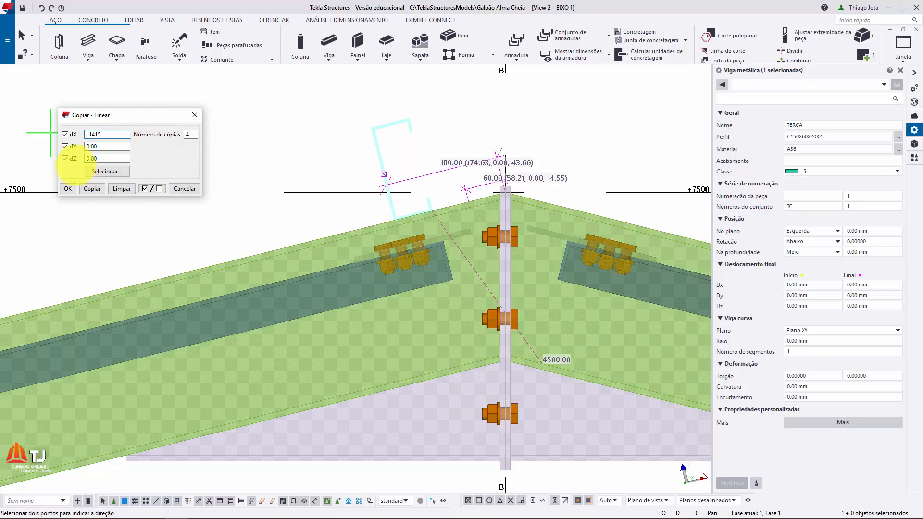
{"action": "left_click", "coordinate": [190, 118]}
- Select all five purlins on the row A slope and move them linearly 10 mm in dZ, with dX and dY at 0
{"action": "middle_click_drag", "start_coordinate": [379, 233], "coordinate": [472, 195]}
{"action": "scroll", "coordinate": [471, 195], "scroll_direction": "down", "scroll_amount": 3}
{"action": "scroll", "coordinate": [382, 207], "scroll_direction": "down", "scroll_amount": 3}
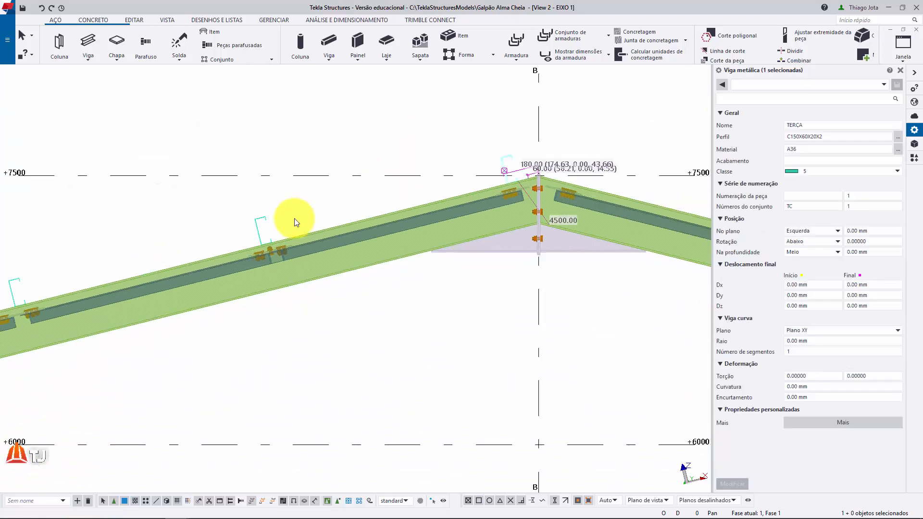
{"action": "middle_click_drag", "start_coordinate": [294, 220], "coordinate": [502, 160]}
{"action": "middle_click_drag", "start_coordinate": [239, 215], "coordinate": [344, 193]}
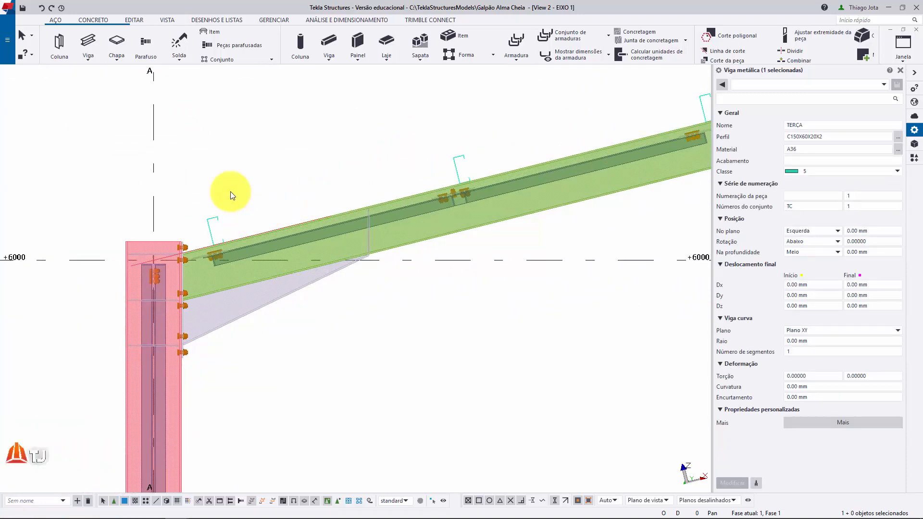
{"action": "left_click_drag", "start_coordinate": [231, 191], "coordinate": [211, 230]}
{"action": "left_click_drag", "start_coordinate": [472, 151], "coordinate": [452, 162]}
{"action": "scroll", "coordinate": [553, 125], "scroll_direction": "down", "scroll_amount": 3}
{"action": "middle_click_drag", "start_coordinate": [556, 126], "coordinate": [290, 195]}
{"action": "scroll", "coordinate": [467, 147], "scroll_direction": "up", "scroll_amount": 3}
{"action": "left_click_drag", "start_coordinate": [380, 170], "coordinate": [366, 183], "text": "ctrl"}
{"action": "scroll", "coordinate": [457, 152], "scroll_direction": "down", "scroll_amount": 4}
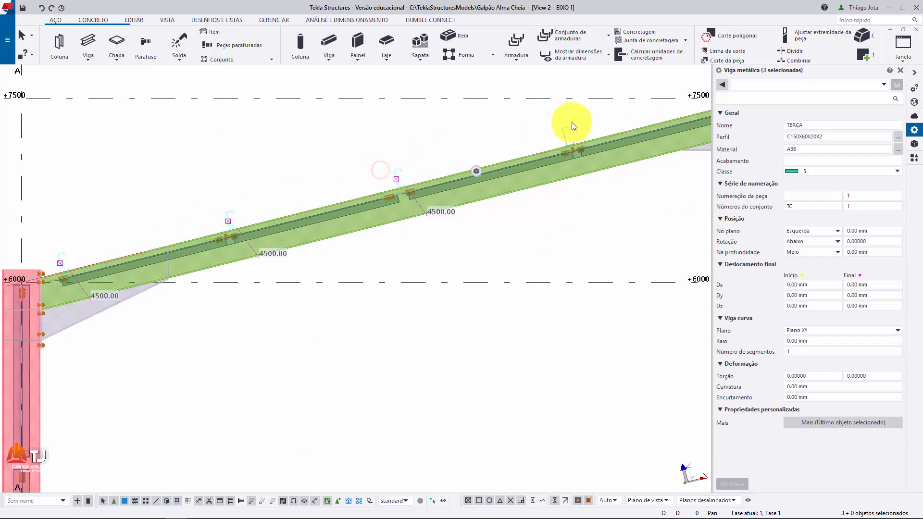
{"action": "scroll", "coordinate": [572, 123], "scroll_direction": "up", "scroll_amount": 5}
{"action": "left_click_drag", "start_coordinate": [571, 122], "coordinate": [562, 133], "text": "ctrl"}
{"action": "scroll", "coordinate": [562, 132], "scroll_direction": "down", "scroll_amount": 6}
{"action": "middle_click_drag", "start_coordinate": [675, 112], "coordinate": [457, 147]}
{"action": "scroll", "coordinate": [505, 124], "scroll_direction": "up", "scroll_amount": 5}
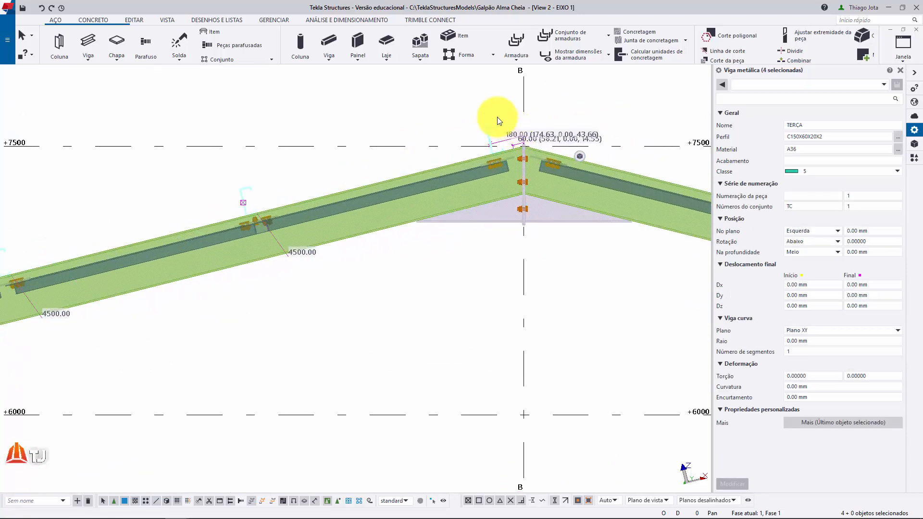
{"action": "left_click_drag", "start_coordinate": [488, 126], "coordinate": [486, 128], "text": "ctrl"}
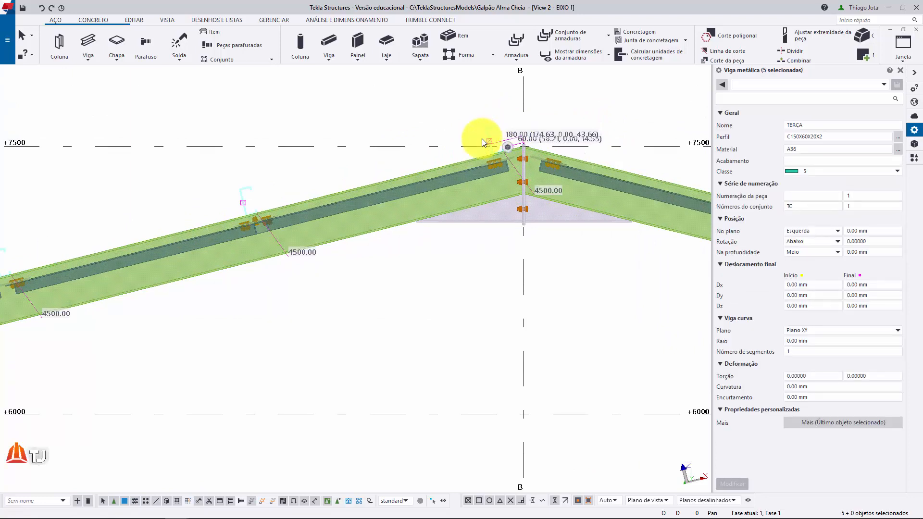
{"action": "scroll", "coordinate": [498, 161], "scroll_direction": "up", "scroll_amount": 5}
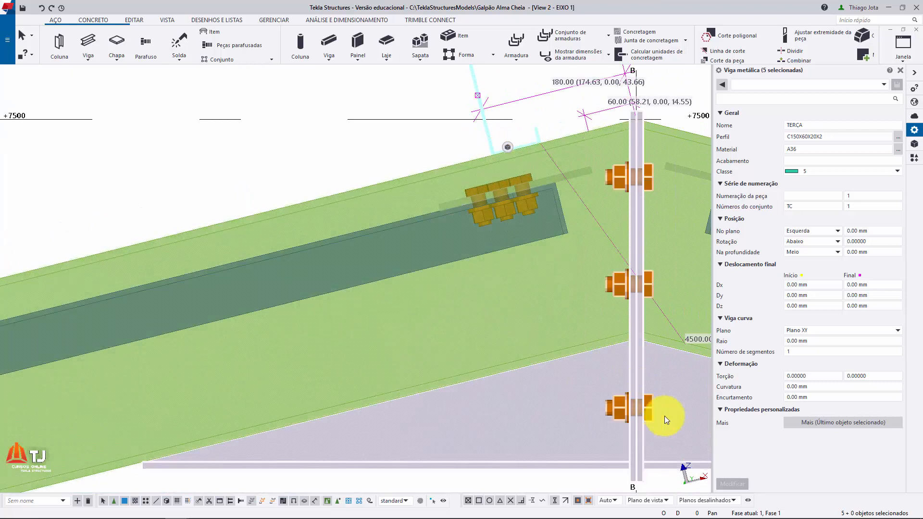
{"action": "middle_click_drag", "start_coordinate": [468, 144], "coordinate": [437, 240]}
{"action": "scroll", "coordinate": [439, 243], "scroll_direction": "up", "scroll_amount": 2}
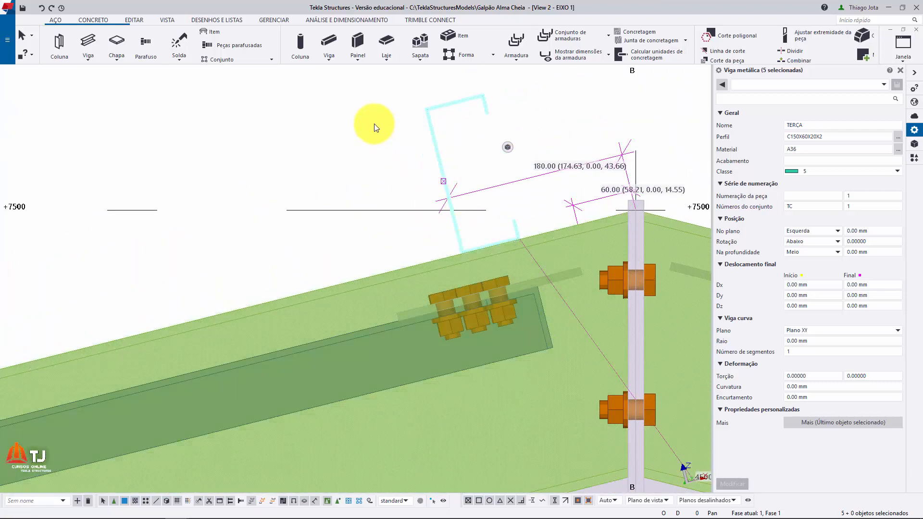
{"action": "right_click", "coordinate": [329, 113]}
{"action": "mouse_move", "coordinate": [401, 167]}
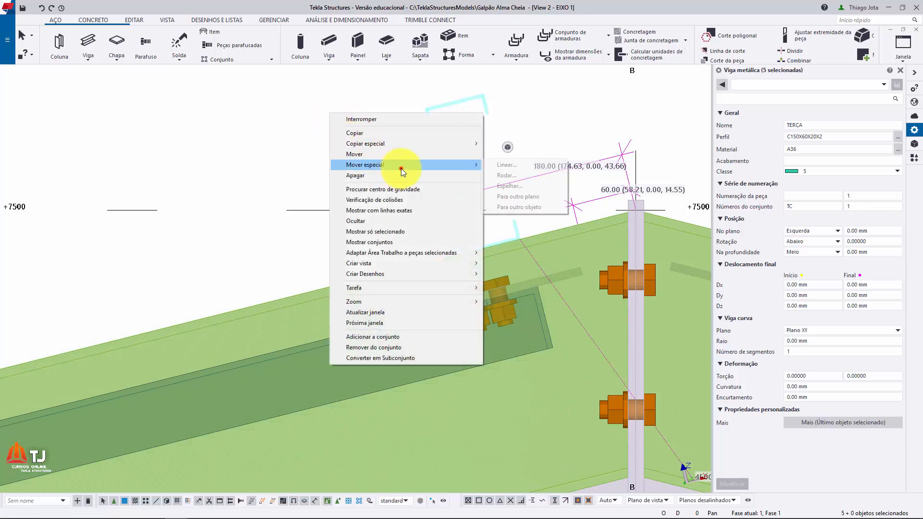
{"action": "left_click", "coordinate": [497, 164]}
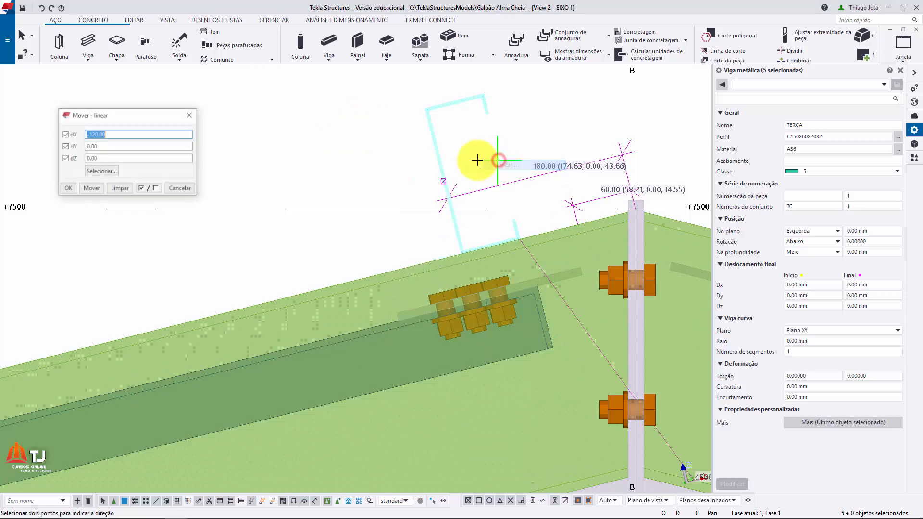
{"action": "left_click", "coordinate": [121, 188]}
{"action": "double_click", "coordinate": [100, 159]}
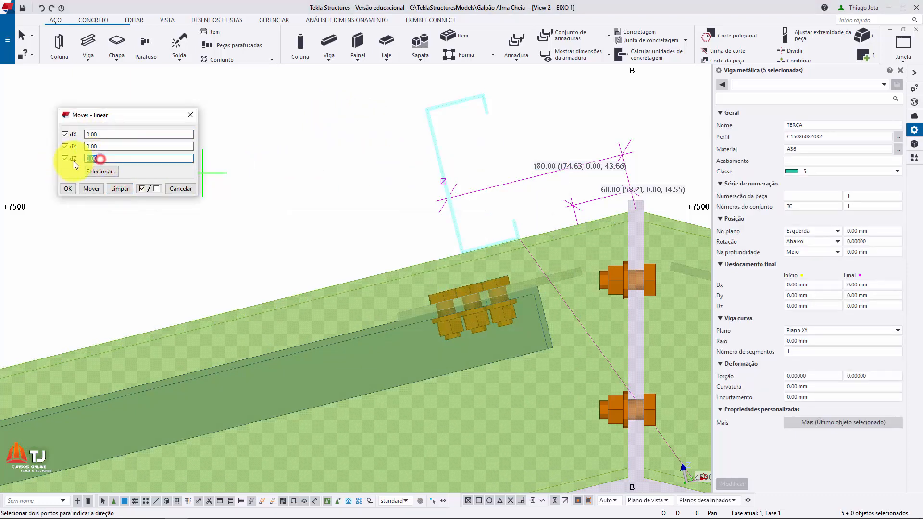
{"action": "type", "text": "10.00"}
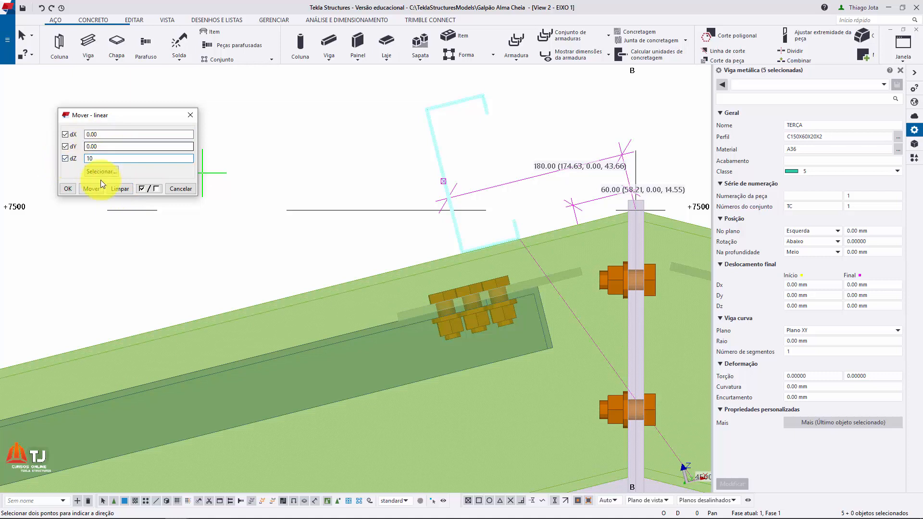
{"action": "left_click", "coordinate": [93, 189]}
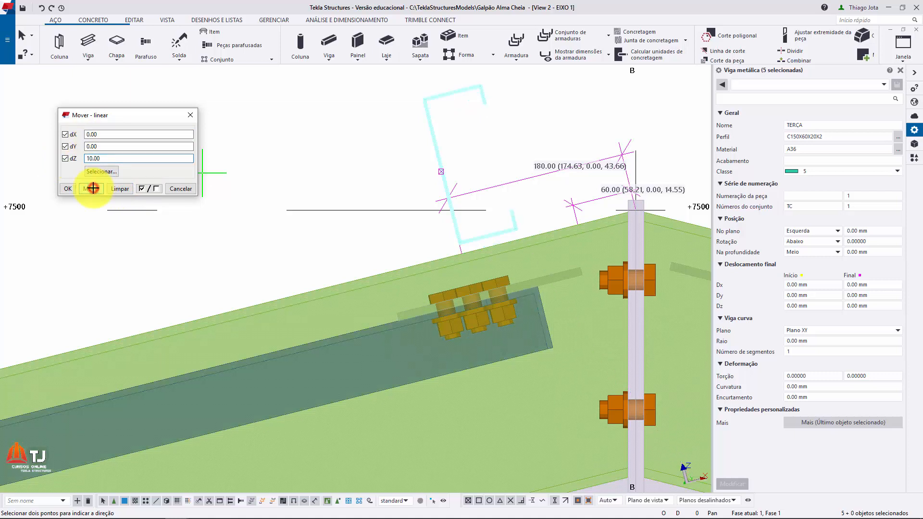
{"action": "left_click", "coordinate": [192, 114]}
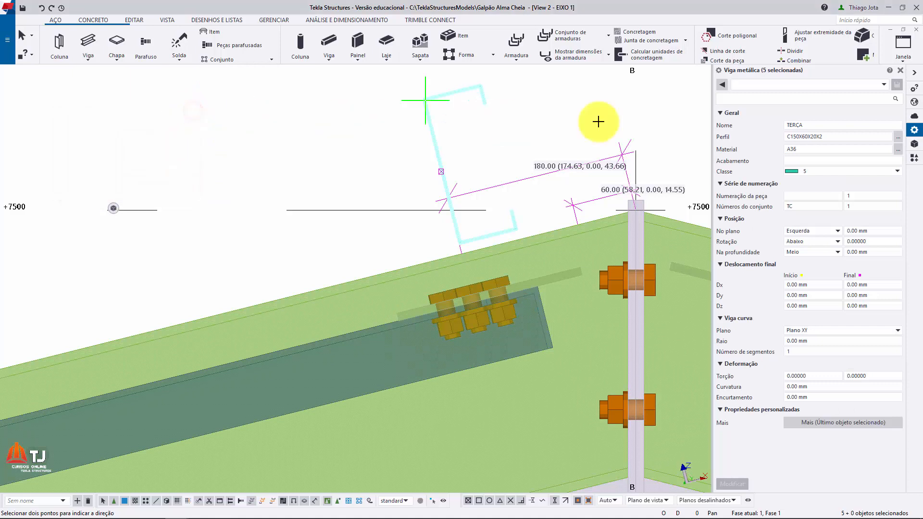
- Switch to the 3D view and examine the row A roof purlins between axes 1 and 2
{"action": "left_click", "coordinate": [901, 75]}
{"action": "scroll", "coordinate": [533, 192], "scroll_direction": "down", "scroll_amount": 10}
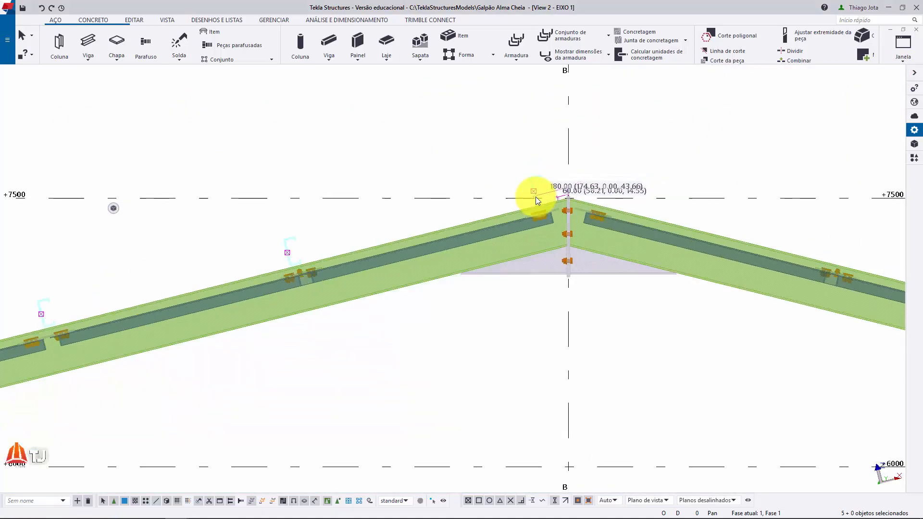
{"action": "scroll", "coordinate": [428, 207], "scroll_direction": "down", "scroll_amount": 3}
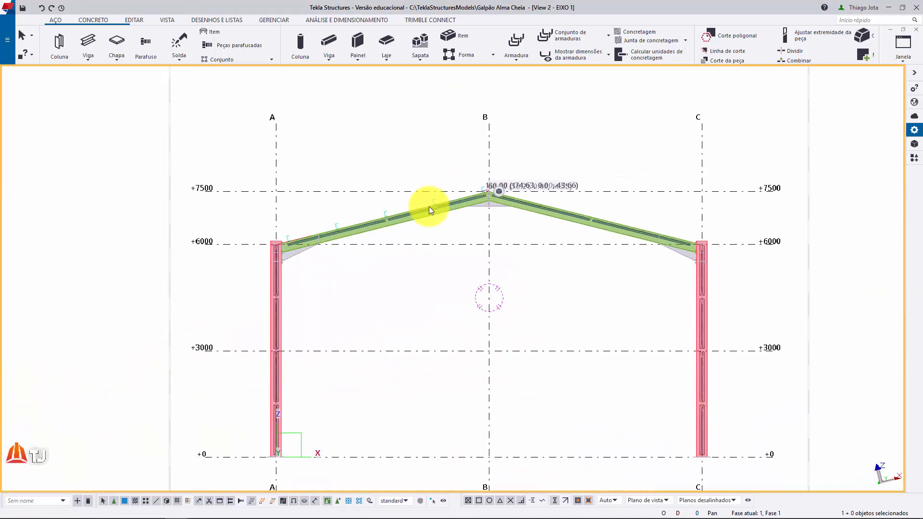
{"action": "key", "text": "ctrl+Tab"}
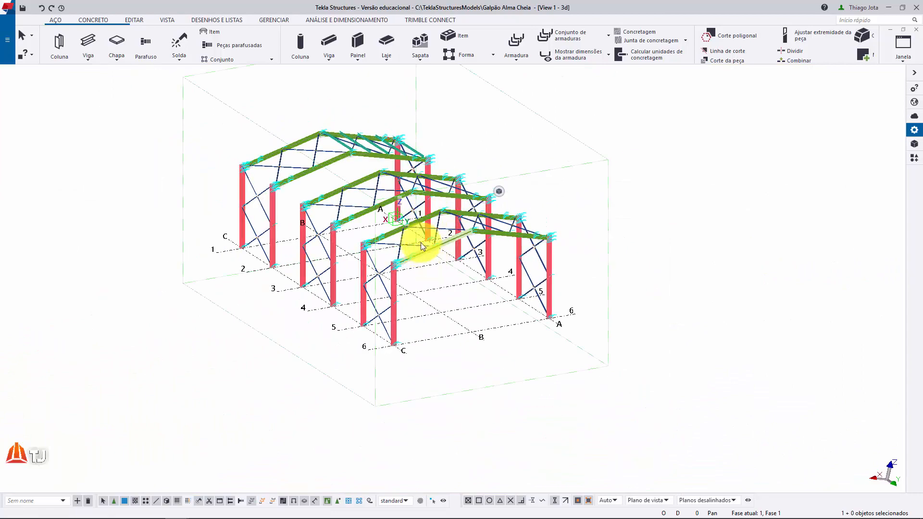
{"action": "scroll", "coordinate": [385, 154], "scroll_direction": "up", "scroll_amount": 5}
{"action": "key", "text": "v"}
{"action": "left_click", "coordinate": [392, 132]}
{"action": "middle_click_drag", "start_coordinate": [456, 139], "coordinate": [218, 196], "text": "ctrl"}
{"action": "middle_click_drag", "start_coordinate": [351, 386], "coordinate": [305, 324]}
{"action": "scroll", "coordinate": [220, 286], "scroll_direction": "down", "scroll_amount": 4}
{"action": "key", "text": "v"}
{"action": "left_click", "coordinate": [325, 343]}
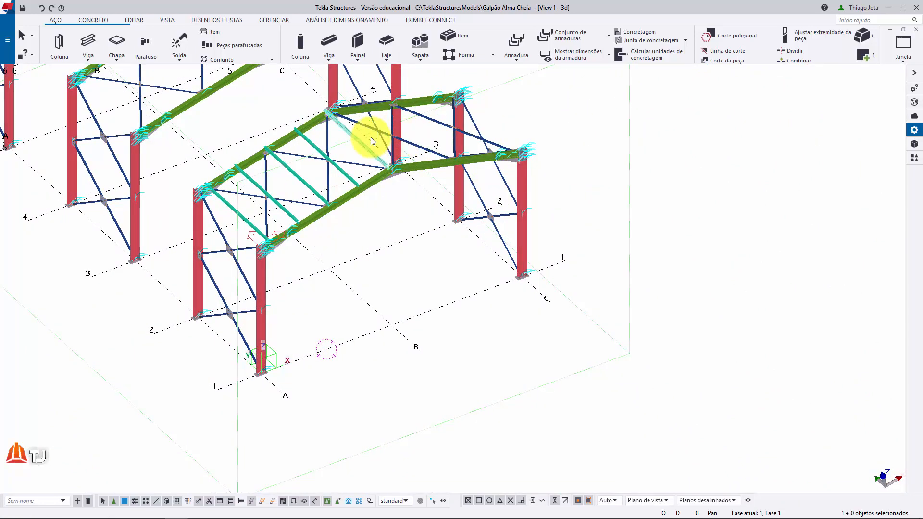
- Set the work plane parallel to XY with a depth coordinate of 0.00
{"action": "scroll", "coordinate": [346, 154], "scroll_direction": "up", "scroll_amount": 2}
{"action": "middle_click_drag", "start_coordinate": [284, 219], "coordinate": [352, 178]}
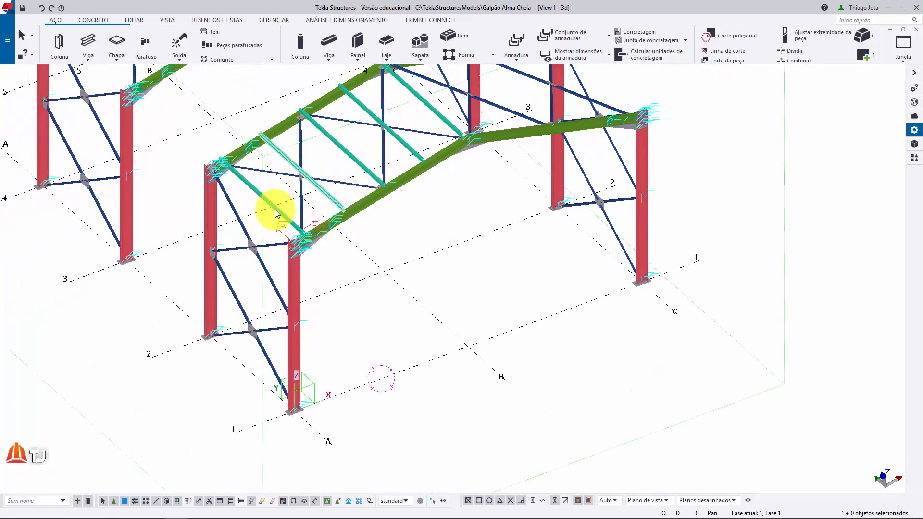
{"action": "middle_click_drag", "start_coordinate": [263, 229], "coordinate": [303, 223]}
{"action": "scroll", "coordinate": [257, 202], "scroll_direction": "up", "scroll_amount": 1}
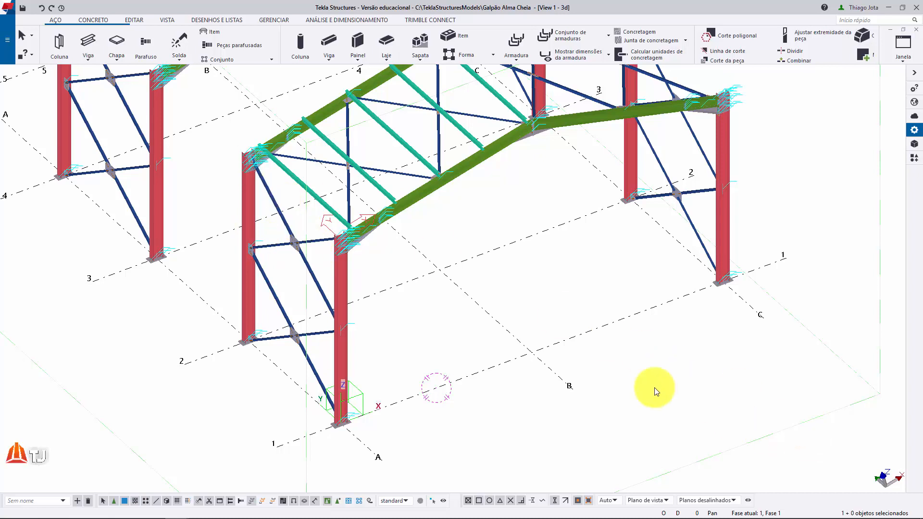
{"action": "left_click", "coordinate": [166, 22]}
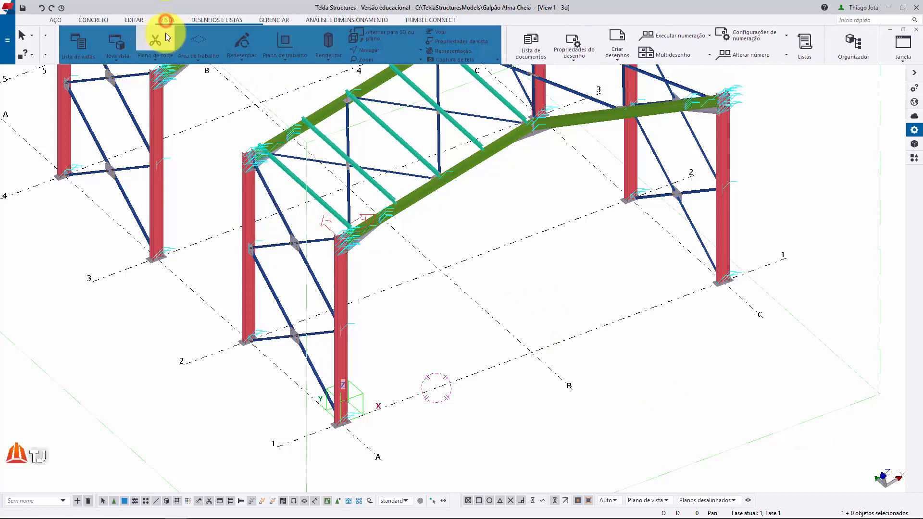
{"action": "left_click", "coordinate": [263, 57]}
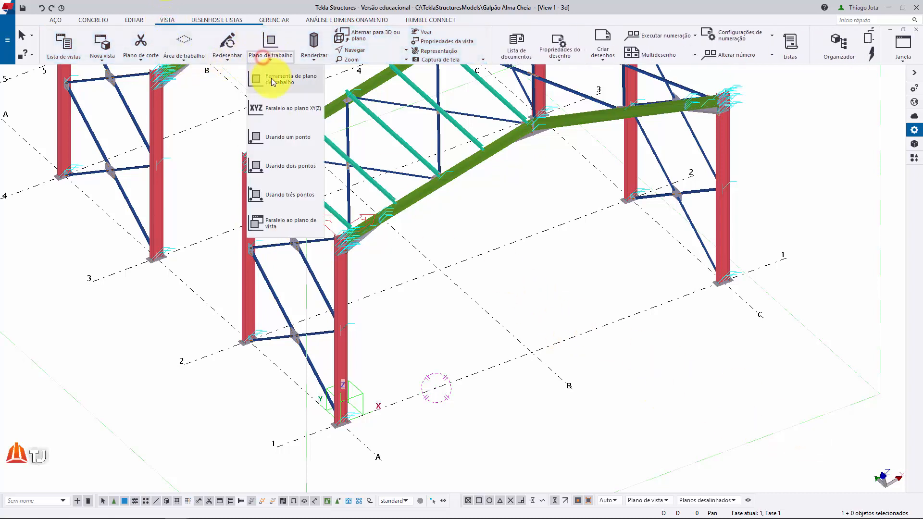
{"action": "left_click", "coordinate": [269, 108]}
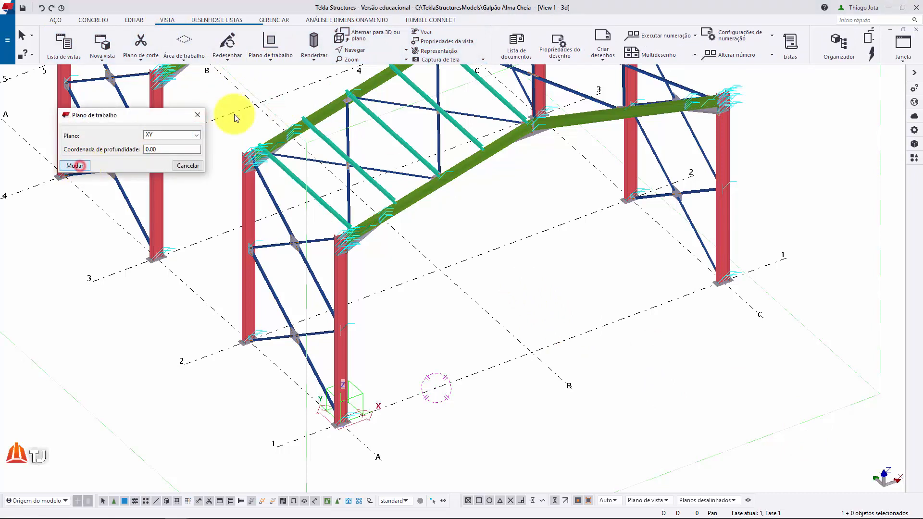
{"action": "left_click", "coordinate": [198, 116]}
- Copy the lowest purlin of the row A slope from its end point near axis 1 to the column base at grid intersection A-1
{"action": "middle_click_drag", "start_coordinate": [428, 261], "coordinate": [451, 241]}
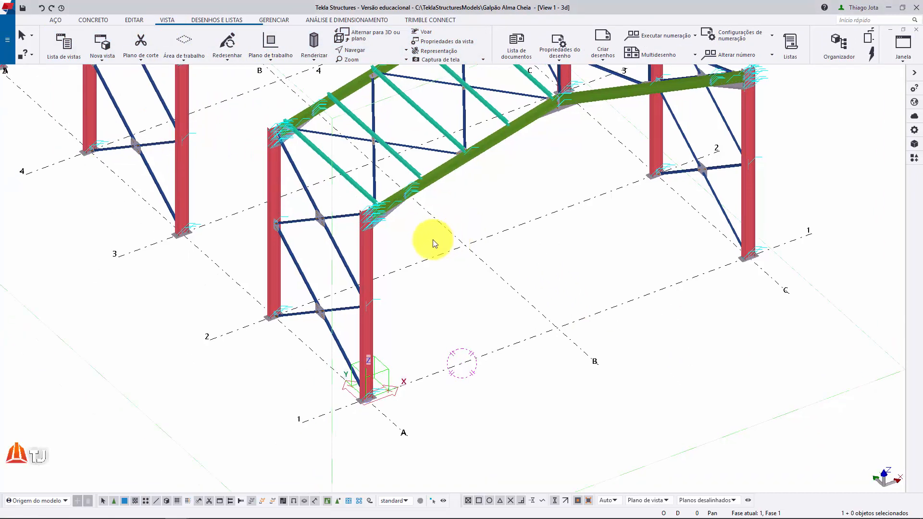
{"action": "scroll", "coordinate": [373, 194], "scroll_direction": "up", "scroll_amount": 5}
{"action": "scroll", "coordinate": [365, 192], "scroll_direction": "up", "scroll_amount": 8}
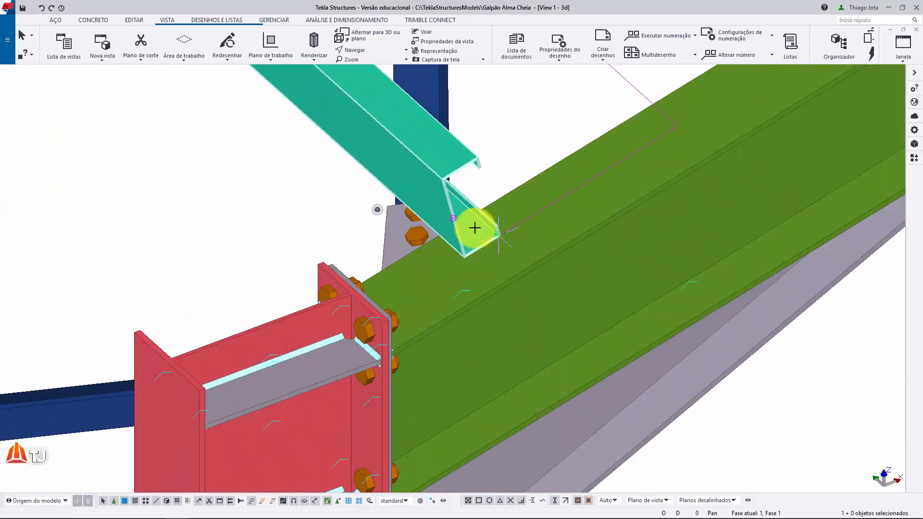
{"action": "left_click", "coordinate": [451, 222]}
{"action": "scroll", "coordinate": [502, 181], "scroll_direction": "down", "scroll_amount": 3}
{"action": "scroll", "coordinate": [513, 159], "scroll_direction": "down", "scroll_amount": 5}
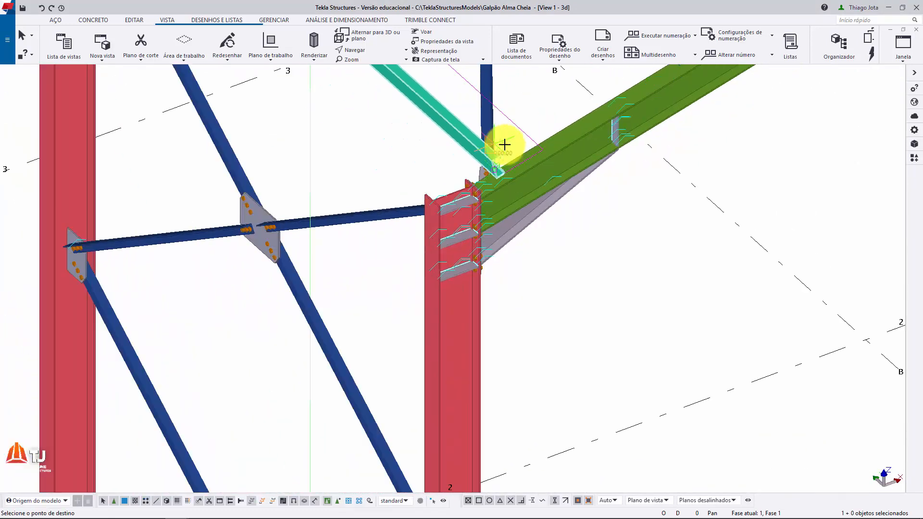
{"action": "scroll", "coordinate": [507, 352], "scroll_direction": "up", "scroll_amount": 5}
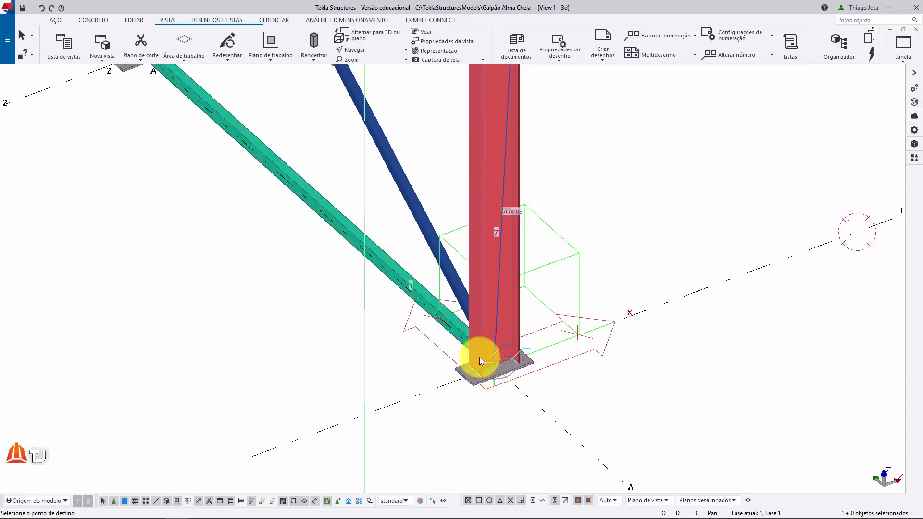
{"action": "scroll", "coordinate": [450, 325], "scroll_direction": "down", "scroll_amount": 5}
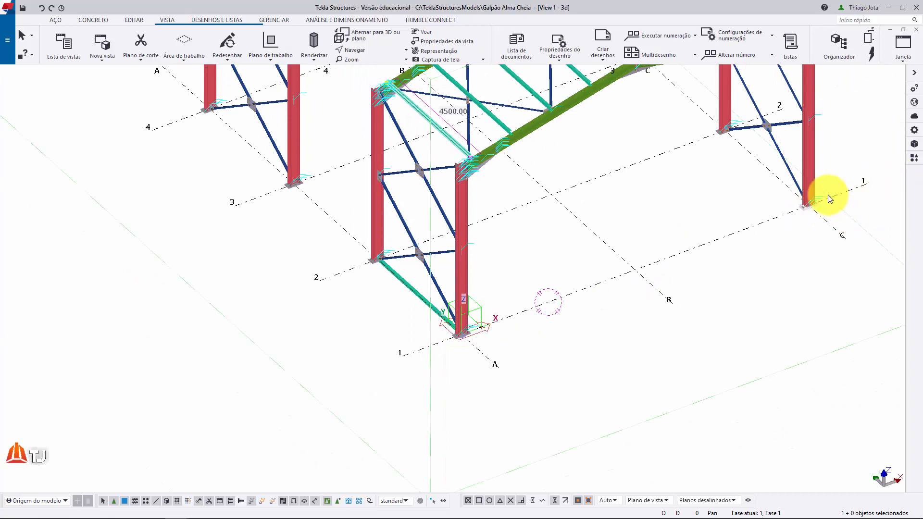
- Close the FILA A view and switch to the EIXO 1 elevation view
{"action": "key", "text": "ctrl+Tab"}
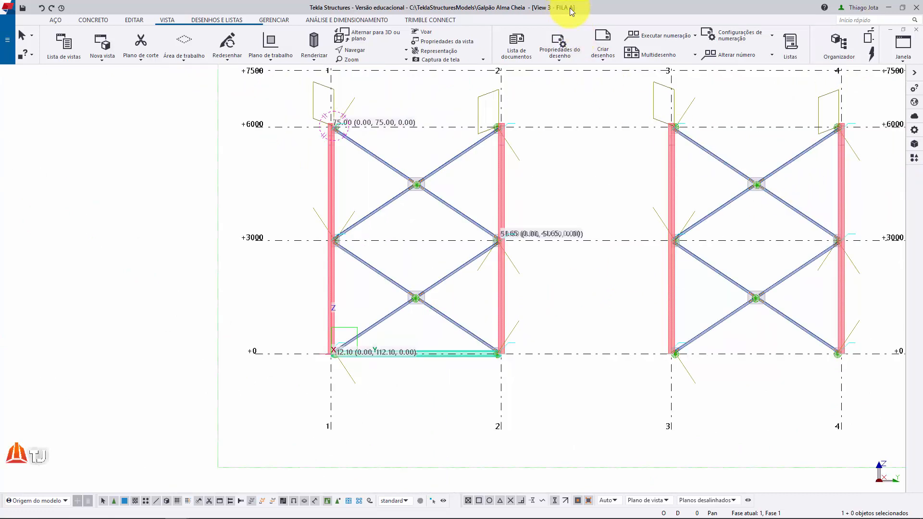
{"action": "left_click", "coordinate": [916, 31]}
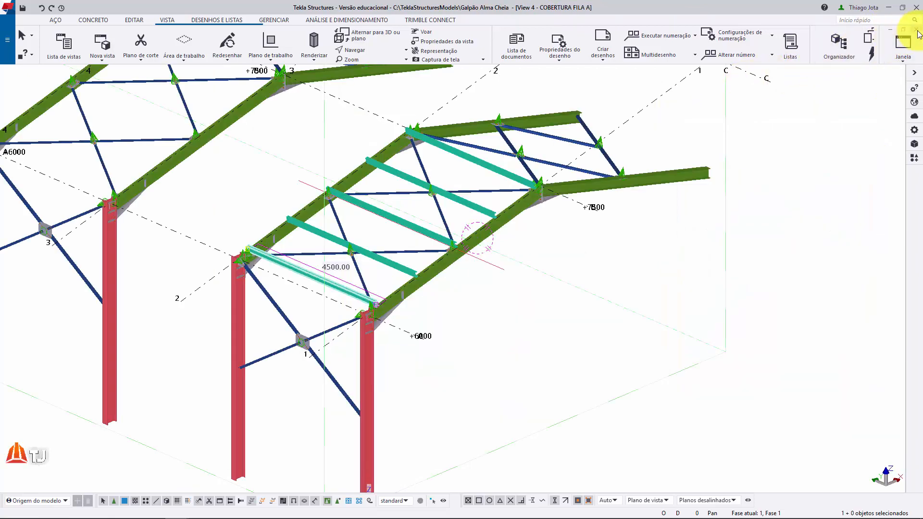
{"action": "key", "text": "ctrl+Tab"}
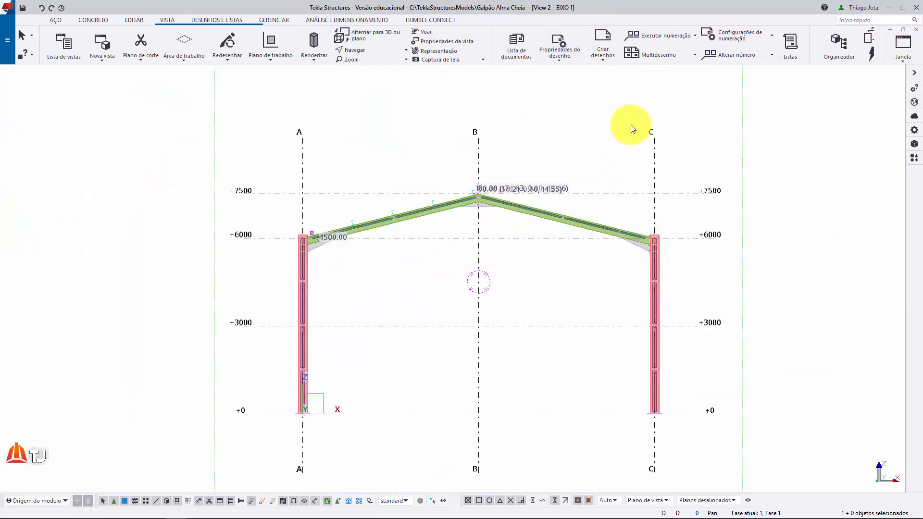
- Set the rotation angle of the purlin copied to the axis A column base to 0
{"action": "middle_click_drag", "start_coordinate": [379, 372], "coordinate": [471, 265]}
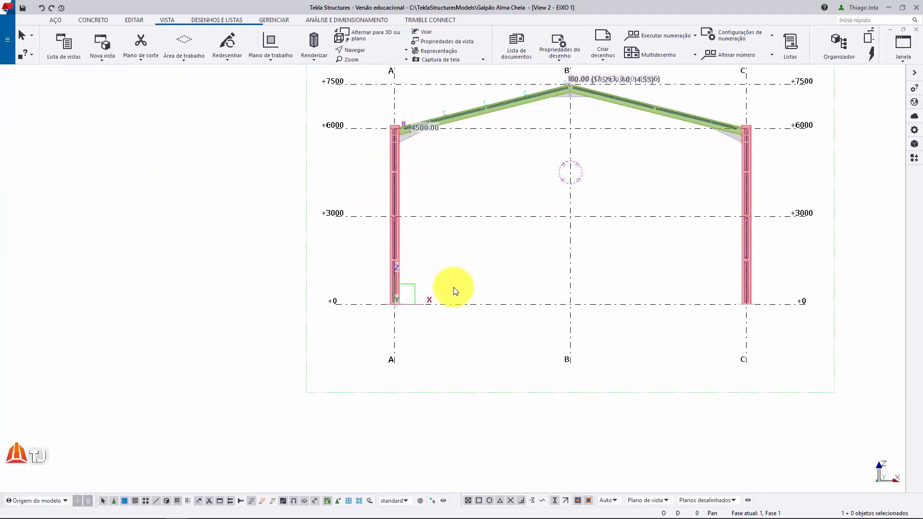
{"action": "scroll", "coordinate": [404, 312], "scroll_direction": "up", "scroll_amount": 8}
{"action": "scroll", "coordinate": [414, 266], "scroll_direction": "up", "scroll_amount": 4}
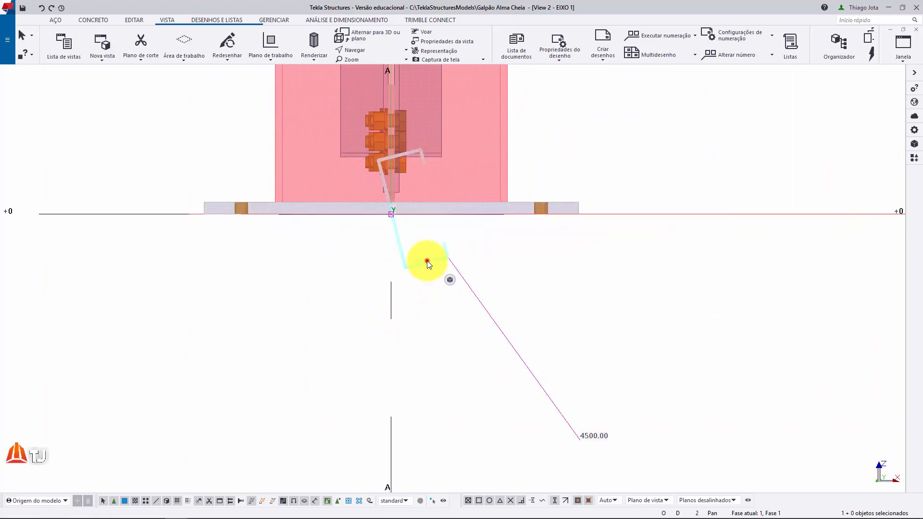
{"action": "double_click", "coordinate": [427, 263]}
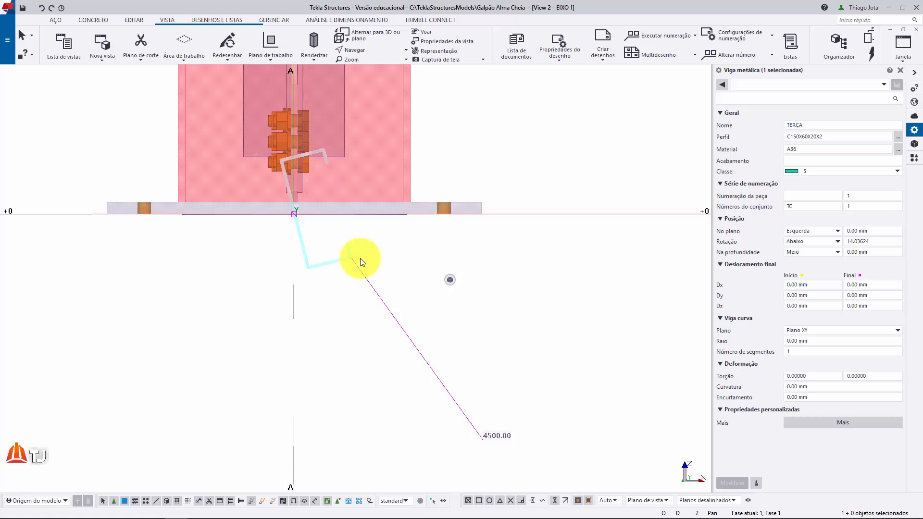
{"action": "double_click", "coordinate": [873, 245]}
{"action": "type", "text": "0"}
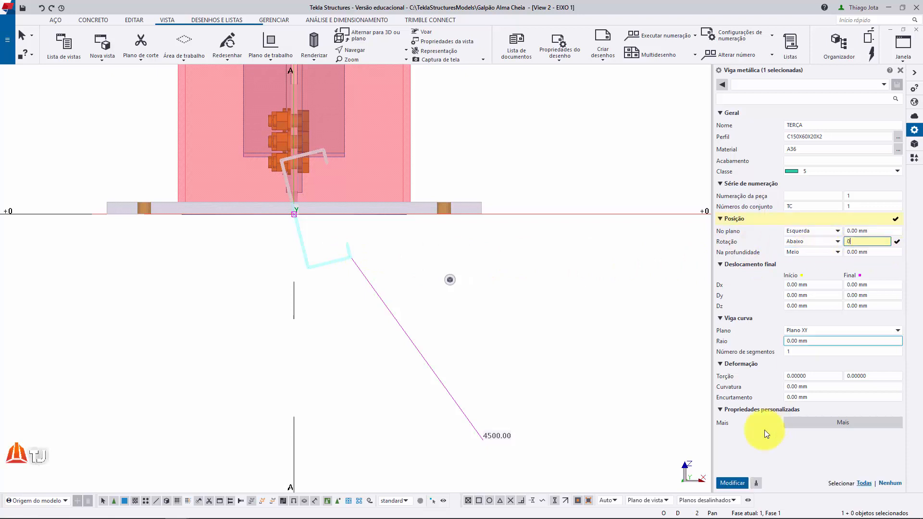
{"action": "left_click", "coordinate": [736, 486]}
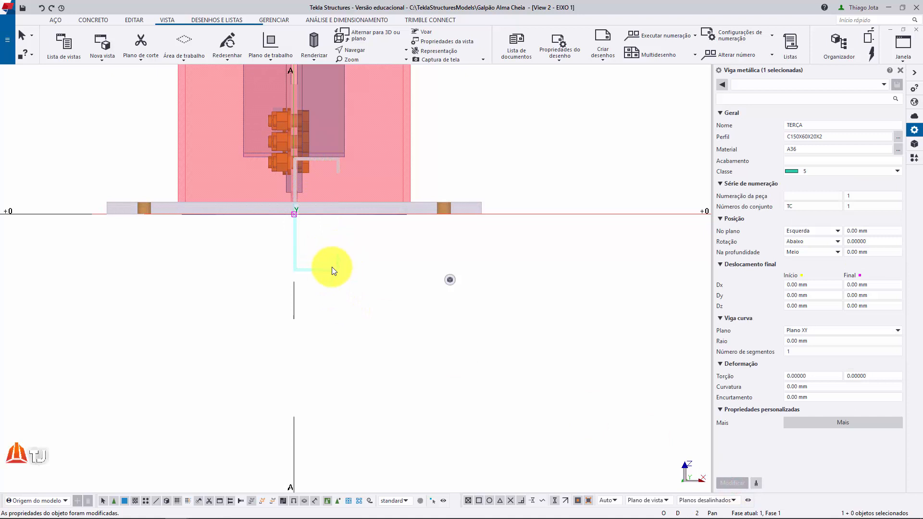
- Change the copied purlin's rotation option to Posterior
{"action": "left_click", "coordinate": [812, 243]}
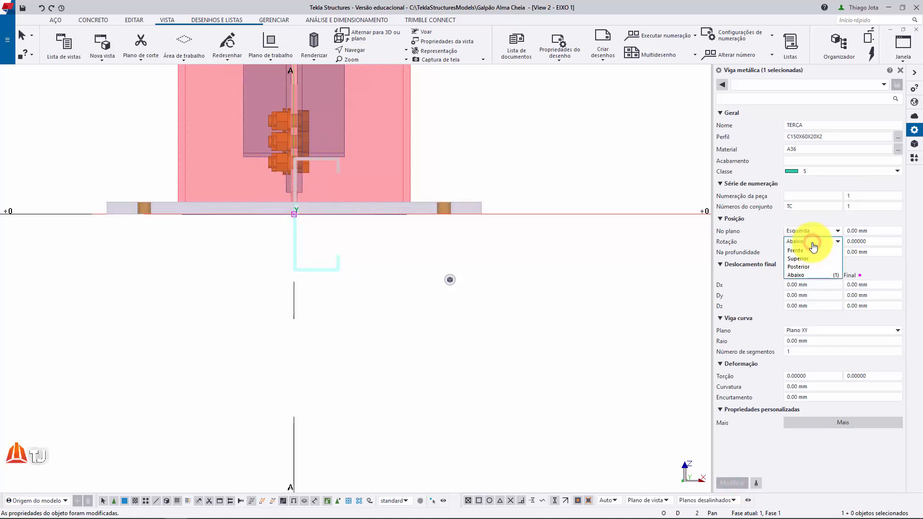
{"action": "left_click", "coordinate": [811, 269]}
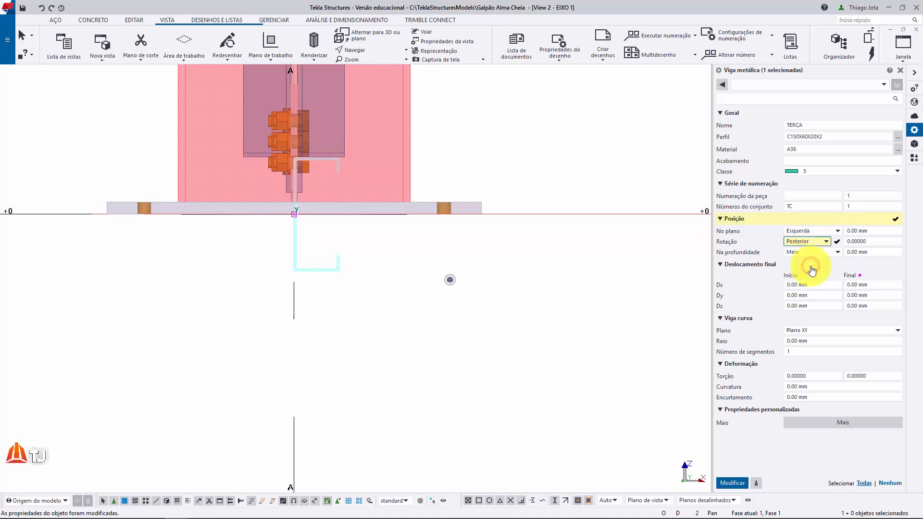
{"action": "left_click", "coordinate": [731, 483]}
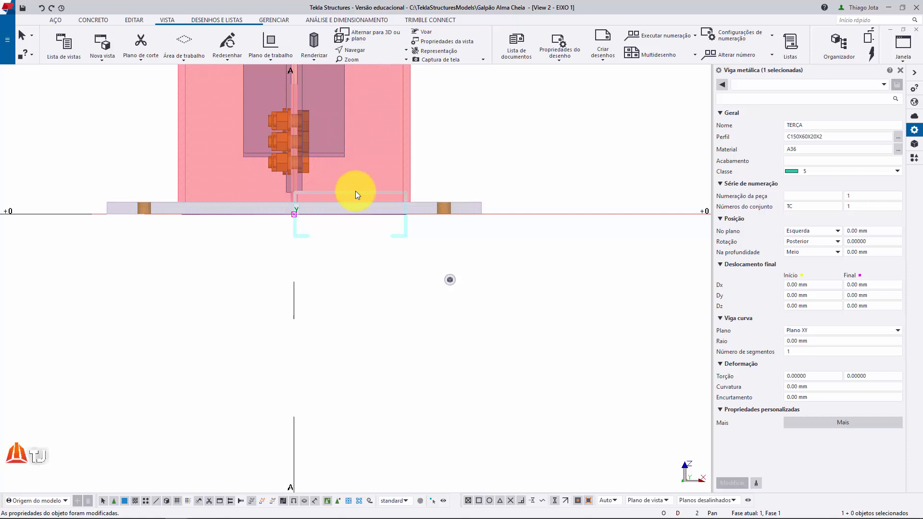
- Set the copied purlin's in-plane position to Meio and its depth position to Atrás
{"action": "left_click", "coordinate": [812, 231]}
{"action": "left_click", "coordinate": [804, 237]}
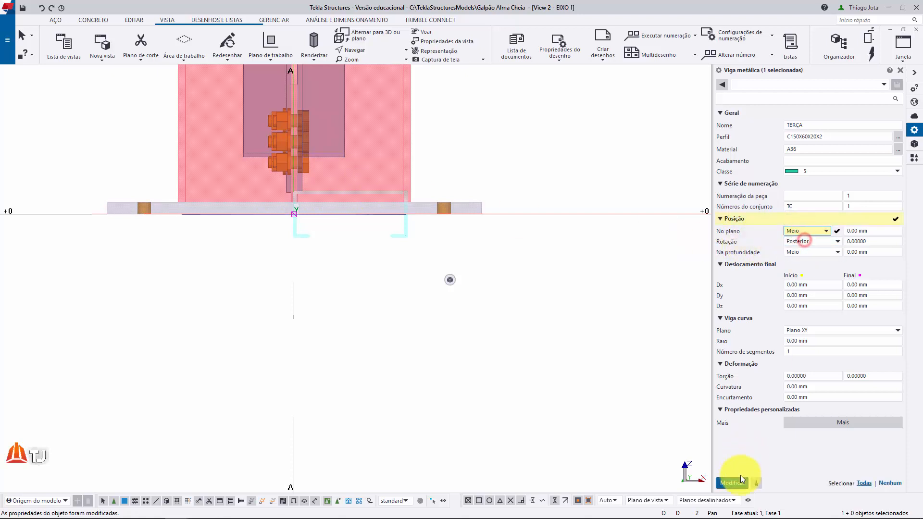
{"action": "left_click", "coordinate": [740, 482]}
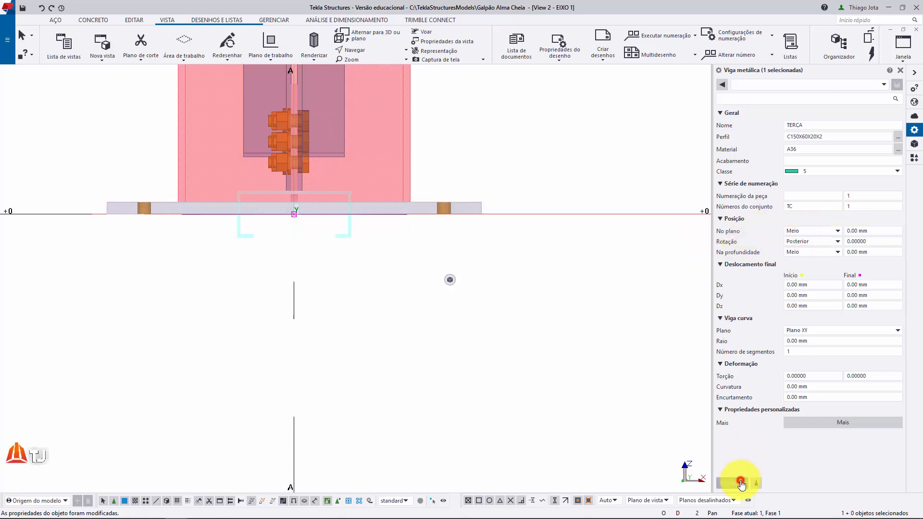
{"action": "left_click", "coordinate": [798, 257]}
{"action": "left_click", "coordinate": [801, 279]}
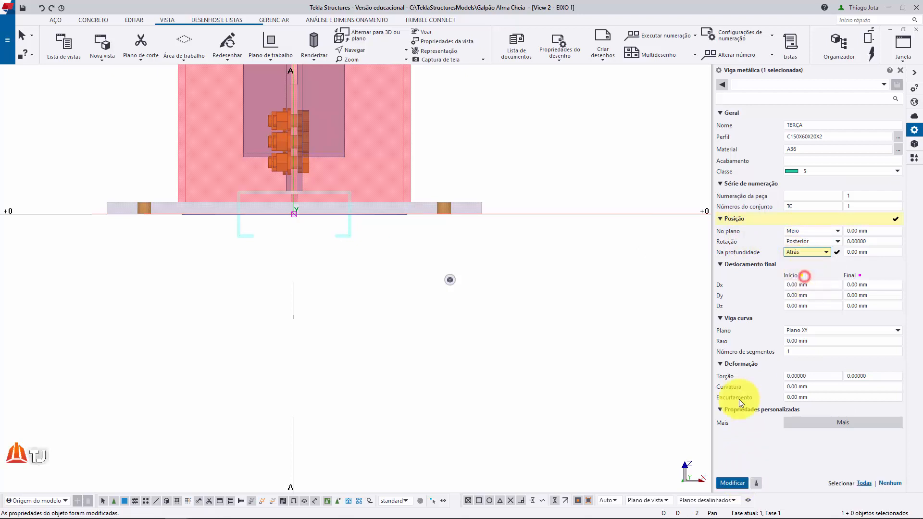
{"action": "left_click", "coordinate": [727, 486]}
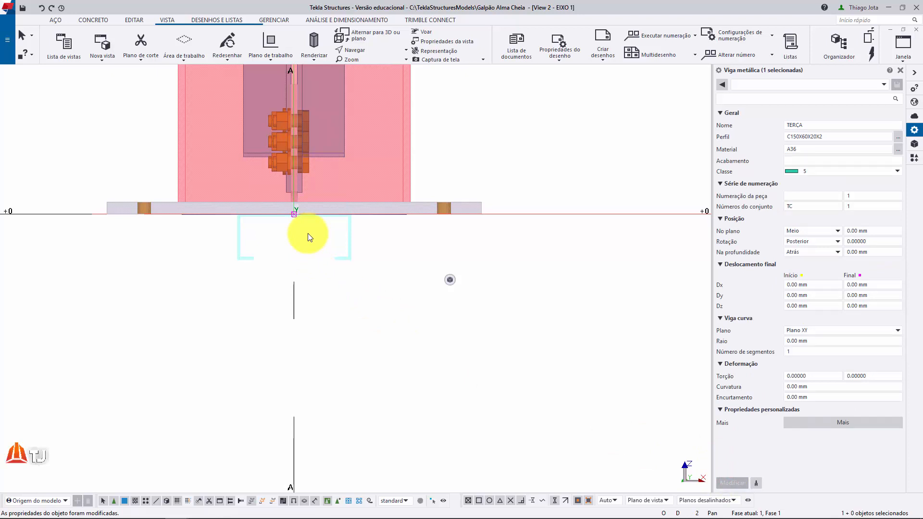
- Draw a vertical construction line along the outer flange face of the axis A column, extending below level +0
{"action": "middle_click_drag", "start_coordinate": [303, 227], "coordinate": [371, 241]}
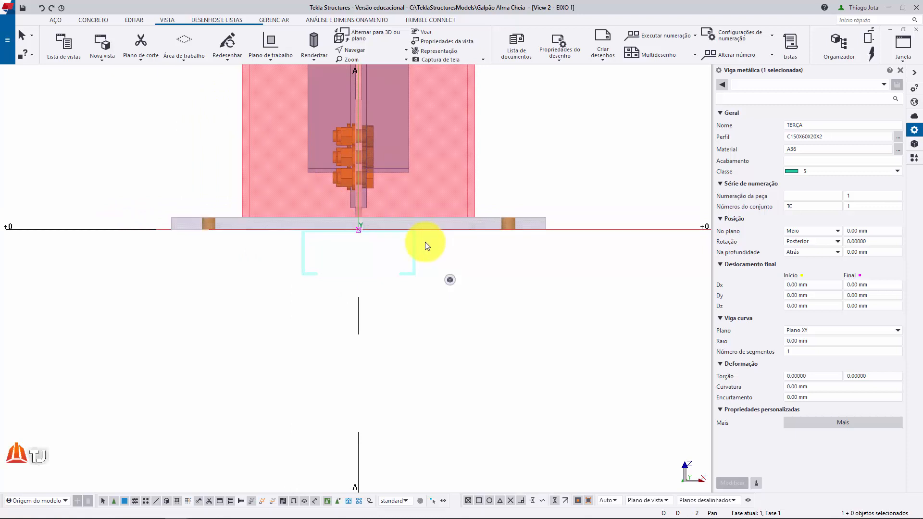
{"action": "scroll", "coordinate": [417, 245], "scroll_direction": "up", "scroll_amount": 1}
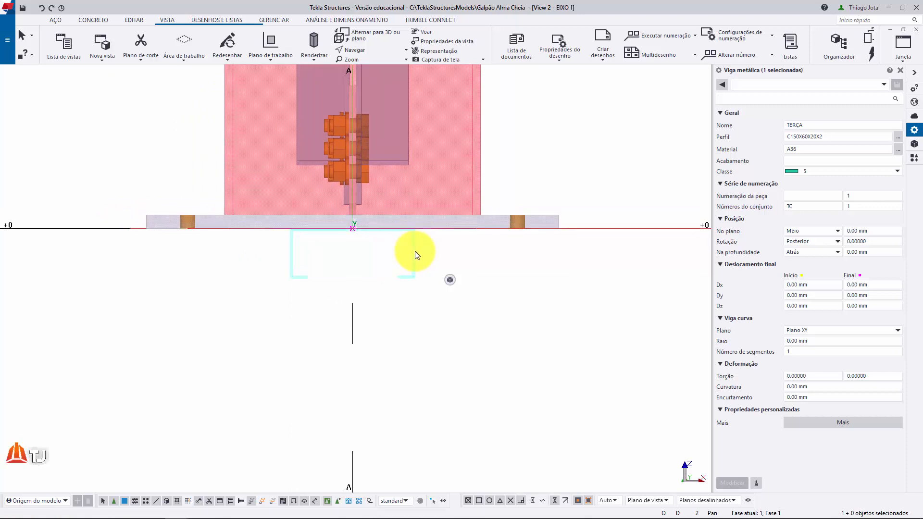
{"action": "scroll", "coordinate": [418, 243], "scroll_direction": "up", "scroll_amount": 5}
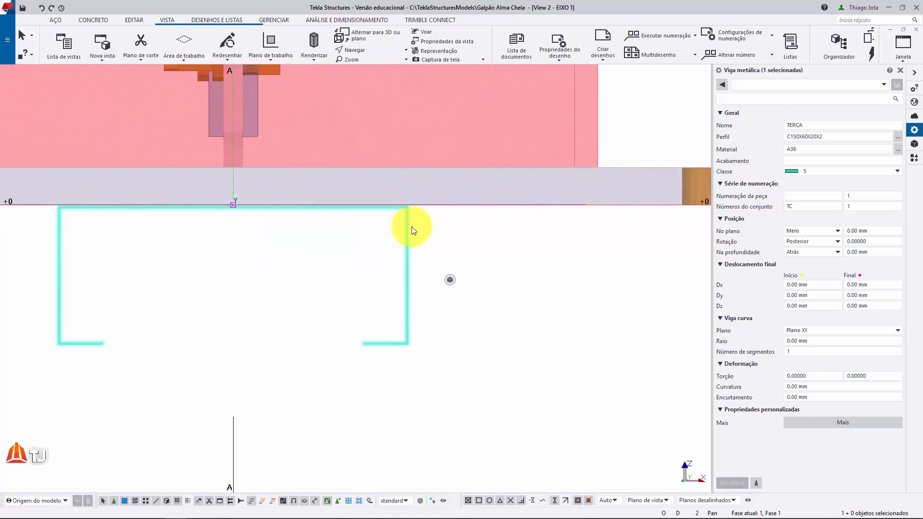
{"action": "scroll", "coordinate": [414, 232], "scroll_direction": "down", "scroll_amount": 5}
{"action": "scroll", "coordinate": [207, 200], "scroll_direction": "down", "scroll_amount": 4}
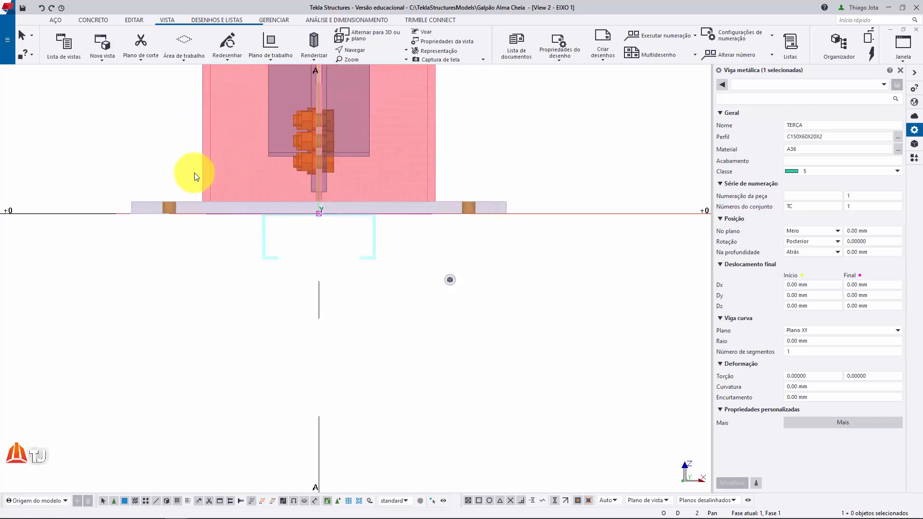
{"action": "left_click", "coordinate": [134, 21]}
{"action": "left_click", "coordinate": [603, 36]}
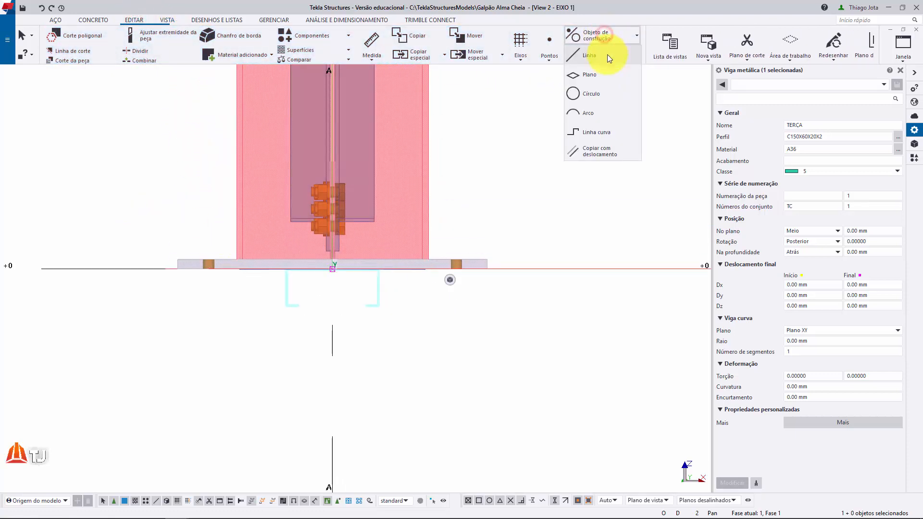
{"action": "left_click", "coordinate": [606, 56]}
{"action": "scroll", "coordinate": [207, 144], "scroll_direction": "up", "scroll_amount": 2}
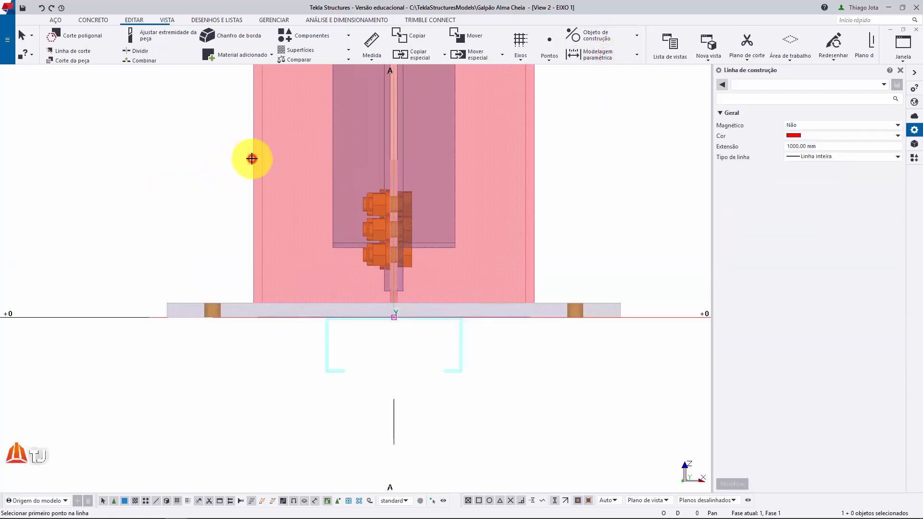
{"action": "left_click", "coordinate": [252, 158]}
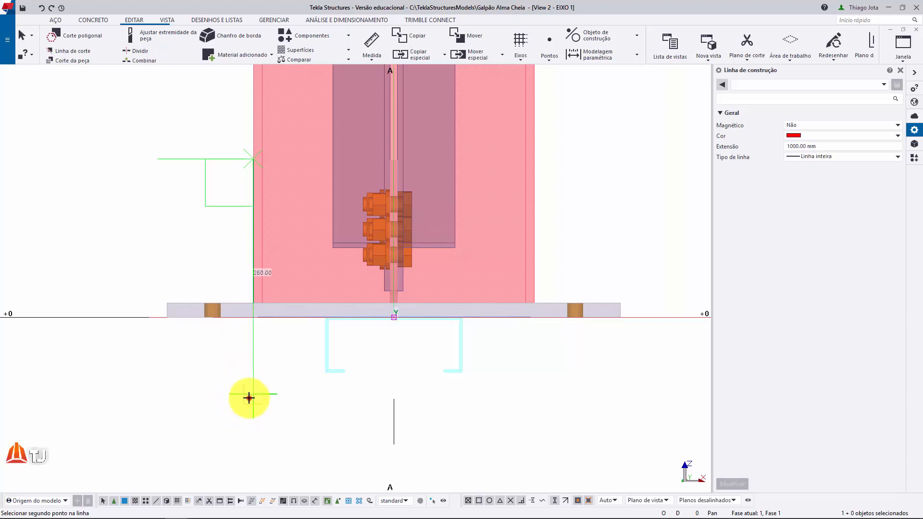
{"action": "left_click", "coordinate": [249, 398]}
{"action": "middle_click_drag", "start_coordinate": [229, 375], "coordinate": [282, 320]}
{"action": "key", "text": "Escape"}
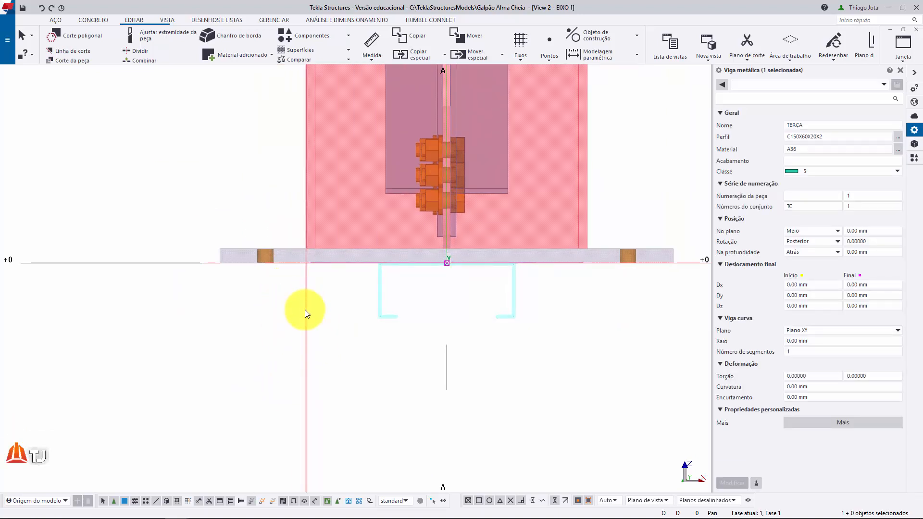
- Move the reoriented purlin so its upper inner corner meets the construction line on the axis A column's outer face at level +0
{"action": "left_click", "coordinate": [304, 310]}
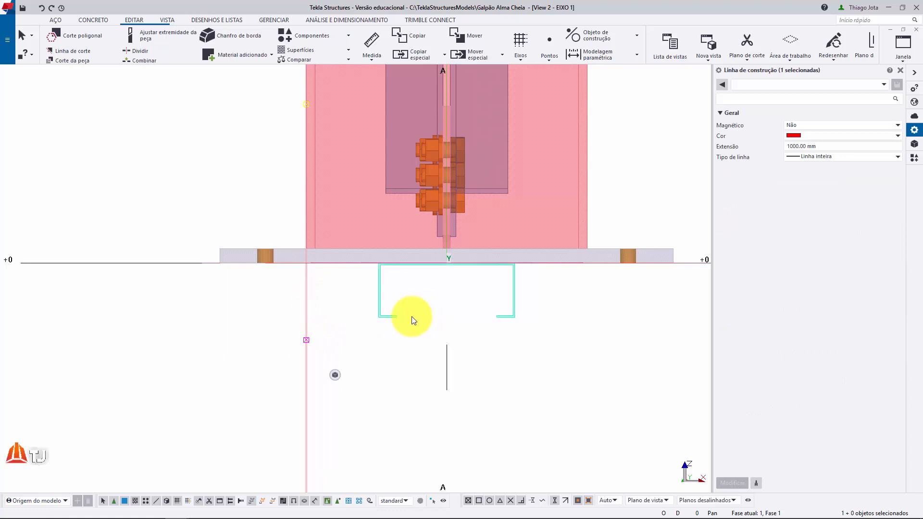
{"action": "left_click", "coordinate": [514, 278]}
{"action": "right_click", "coordinate": [632, 176]}
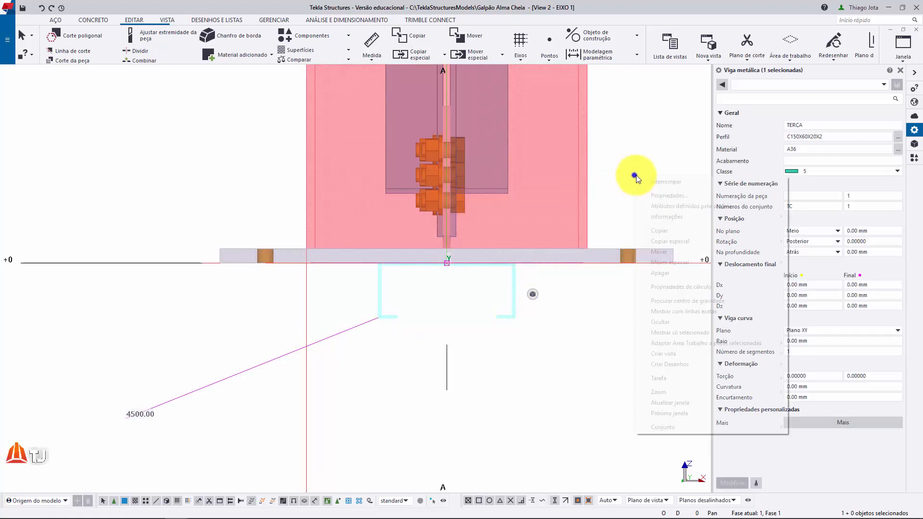
{"action": "left_click", "coordinate": [674, 252]}
{"action": "scroll", "coordinate": [514, 264], "scroll_direction": "up", "scroll_amount": 4}
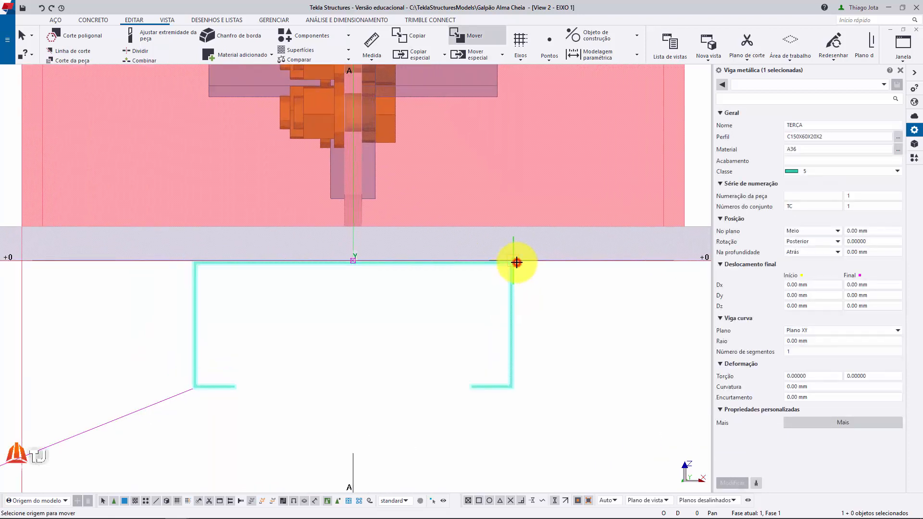
{"action": "left_click", "coordinate": [516, 262]}
{"action": "scroll", "coordinate": [585, 264], "scroll_direction": "down", "scroll_amount": 4}
{"action": "scroll", "coordinate": [352, 263], "scroll_direction": "up", "scroll_amount": 4}
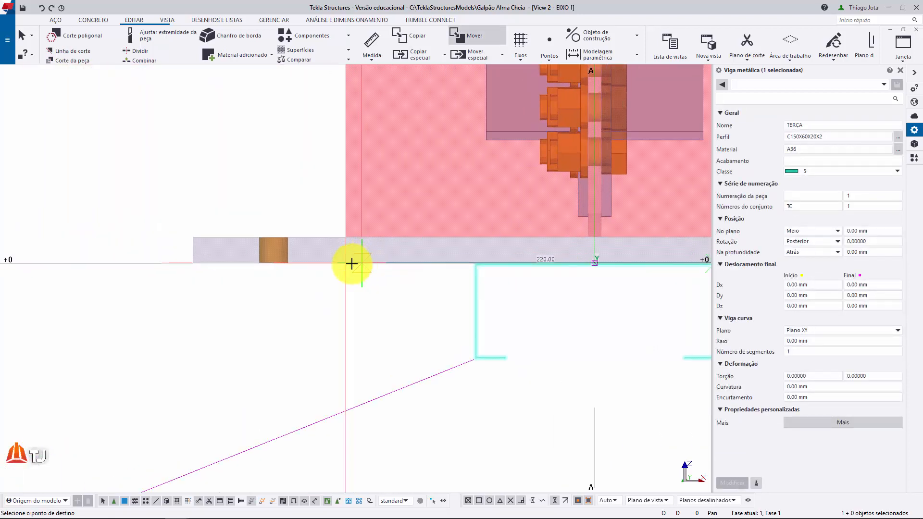
{"action": "scroll", "coordinate": [348, 263], "scroll_direction": "up", "scroll_amount": 2}
{"action": "left_click", "coordinate": [344, 264]}
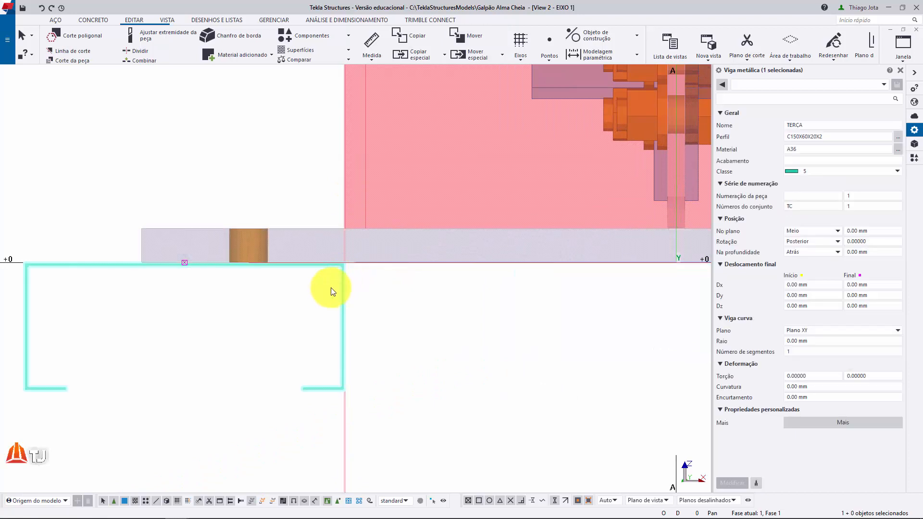
- Move the purlin horizontally outward to leave a small gap between it and the column's outer flange face
{"action": "scroll", "coordinate": [331, 288], "scroll_direction": "down", "scroll_amount": 3}
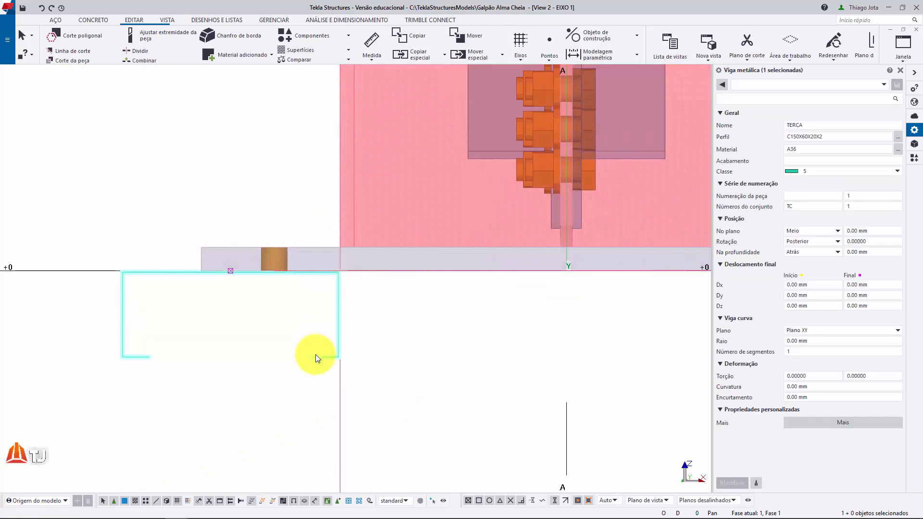
{"action": "right_click", "coordinate": [299, 180]}
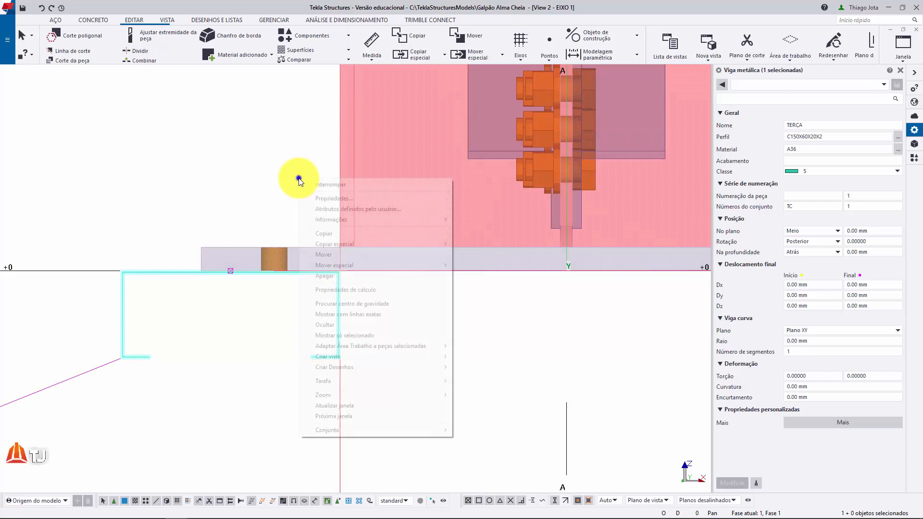
{"action": "left_click", "coordinate": [351, 254]}
{"action": "left_click", "coordinate": [339, 270]}
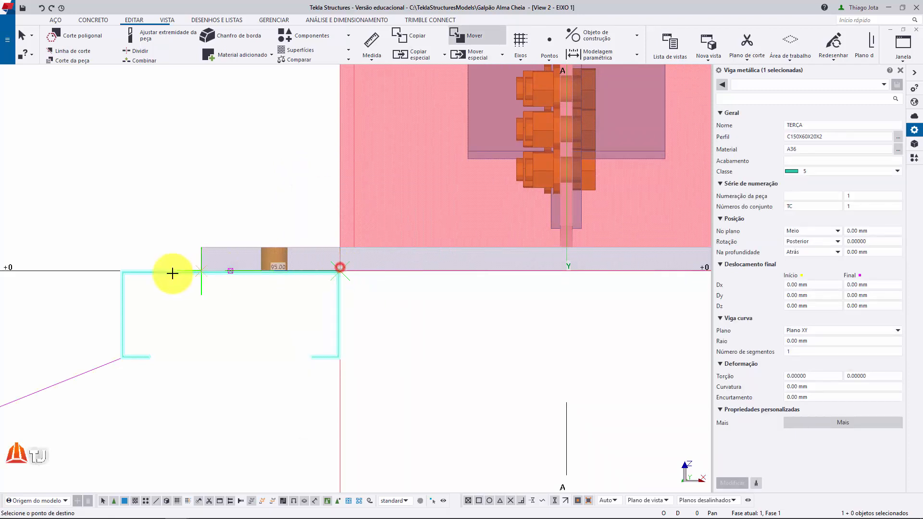
{"action": "left_click", "coordinate": [75, 274]}
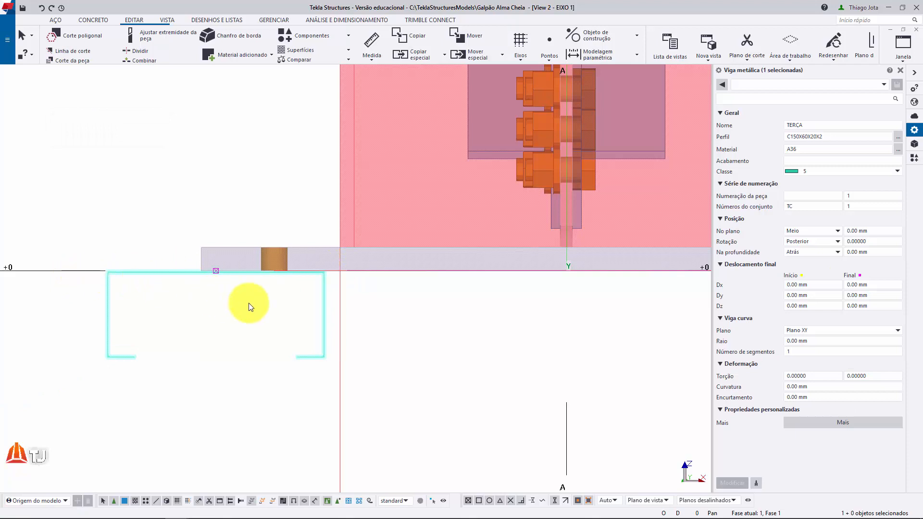
- Move the purlin vertically upward by 250 mm from level +0
{"action": "scroll", "coordinate": [315, 323], "scroll_direction": "down", "scroll_amount": 3}
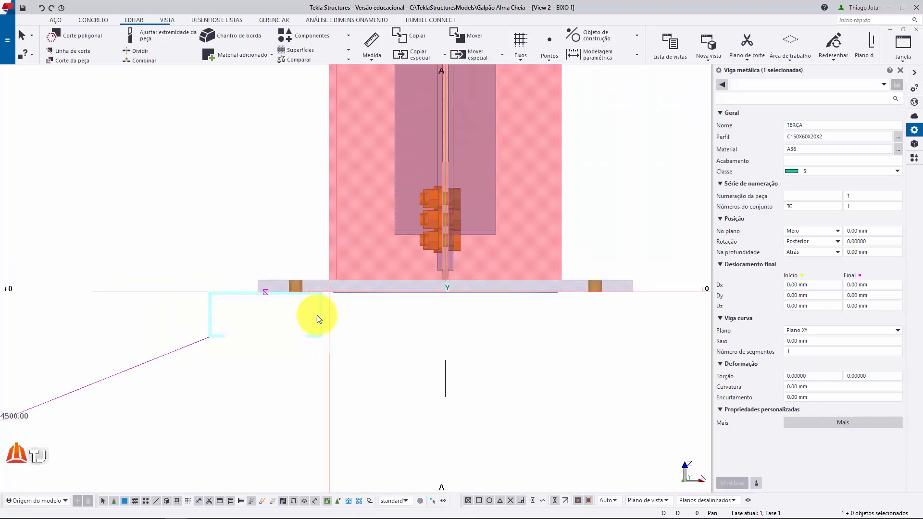
{"action": "right_click", "coordinate": [208, 186]}
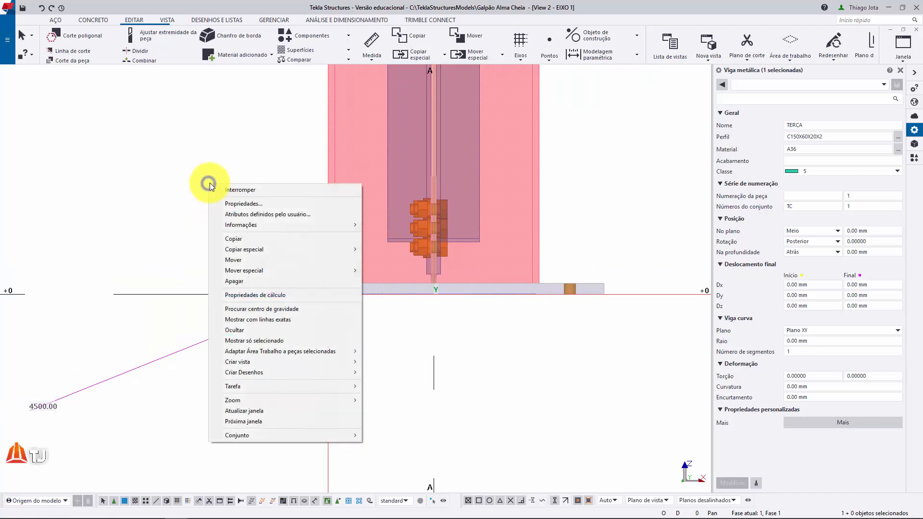
{"action": "left_click", "coordinate": [284, 257]}
{"action": "left_click", "coordinate": [176, 289]}
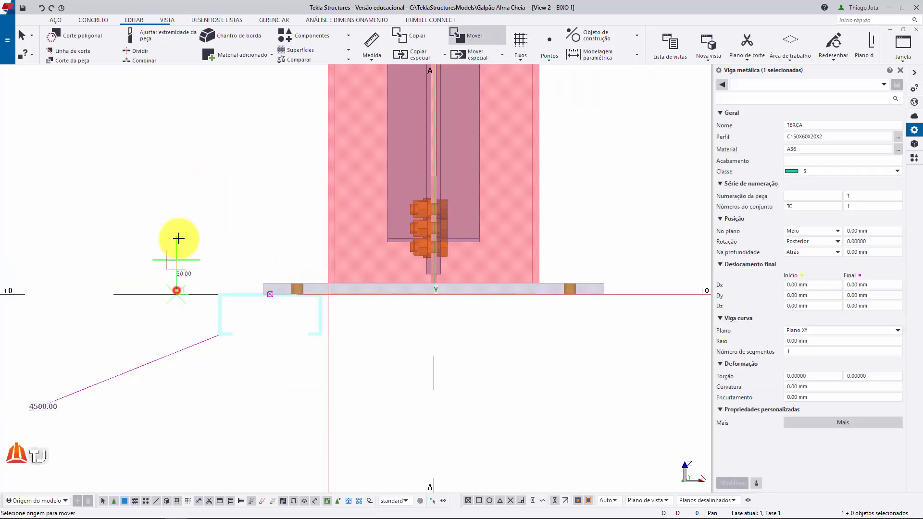
{"action": "type", "text": "250"}
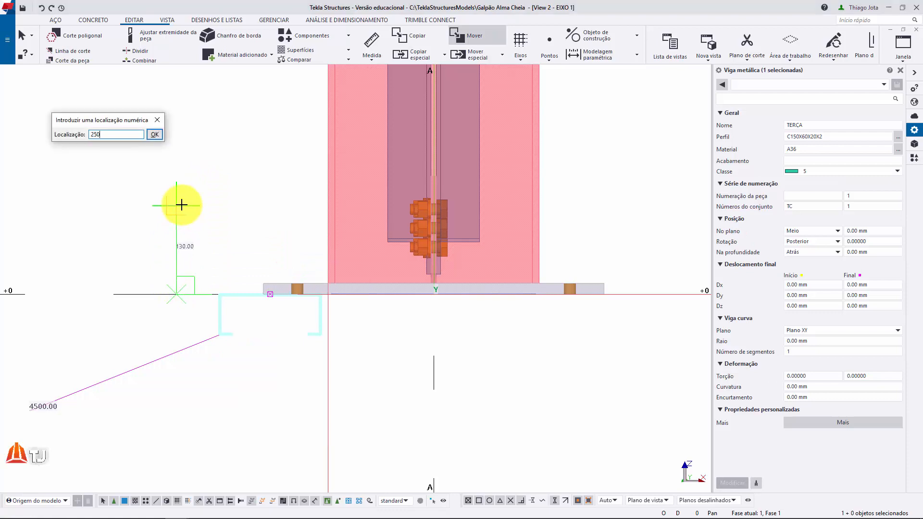
{"action": "key", "text": "Return"}
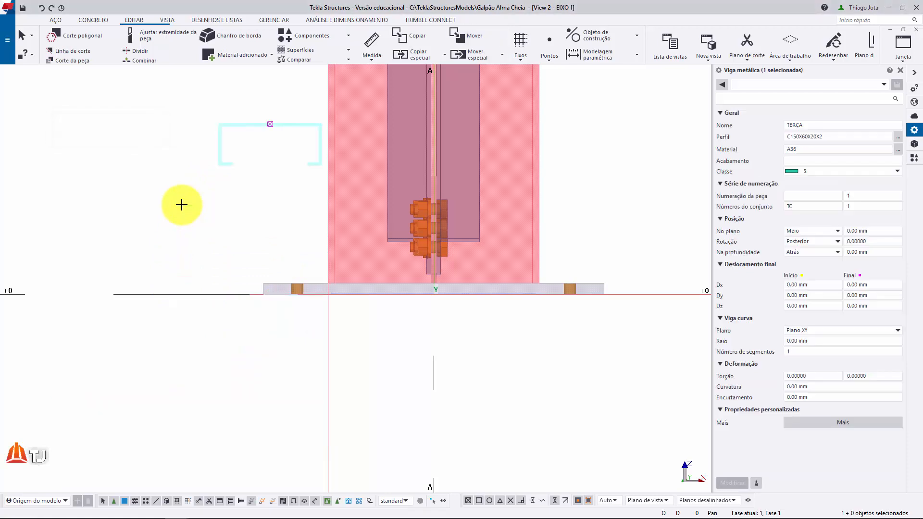
- Make 3 linear copies of the side wall purlin up the axis A column with a dZ spacing of 1900 mm
{"action": "scroll", "coordinate": [182, 205], "scroll_direction": "down", "scroll_amount": 4}
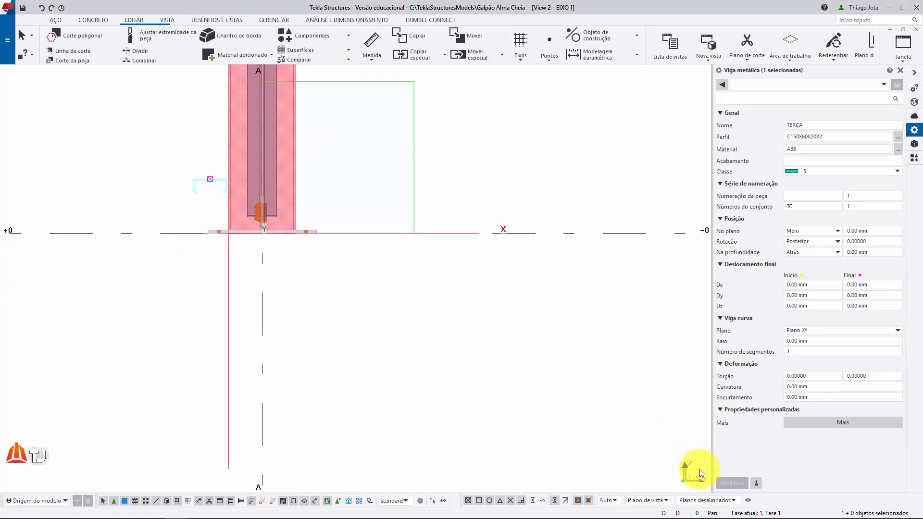
{"action": "scroll", "coordinate": [269, 242], "scroll_direction": "up", "scroll_amount": 4}
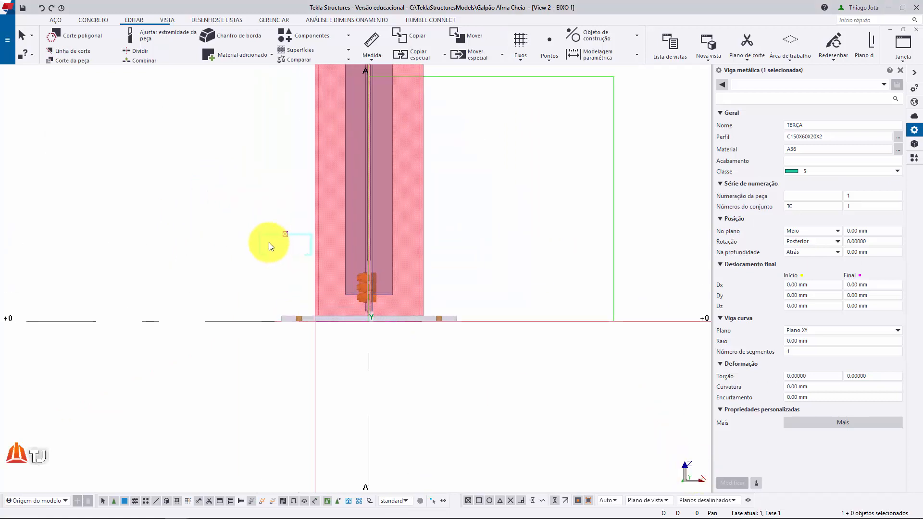
{"action": "scroll", "coordinate": [262, 240], "scroll_direction": "down", "scroll_amount": 2}
{"action": "right_click", "coordinate": [248, 150]}
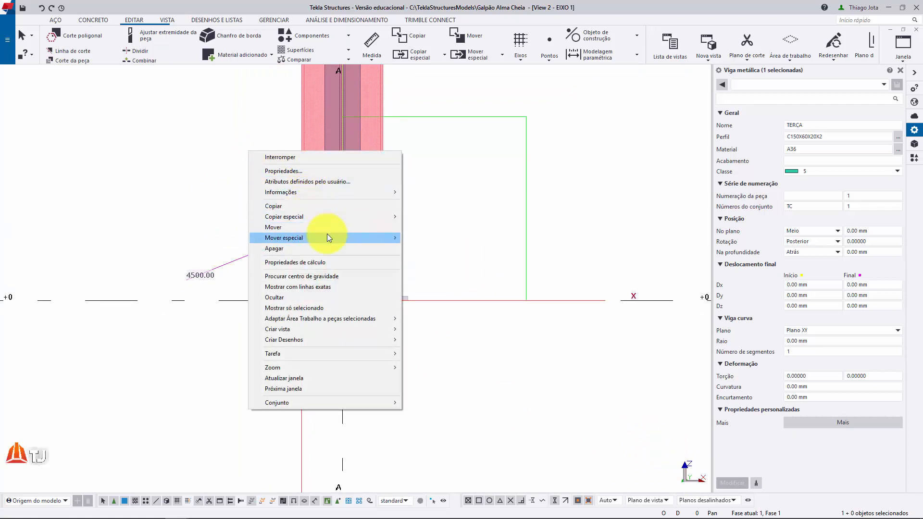
{"action": "left_click", "coordinate": [426, 216]}
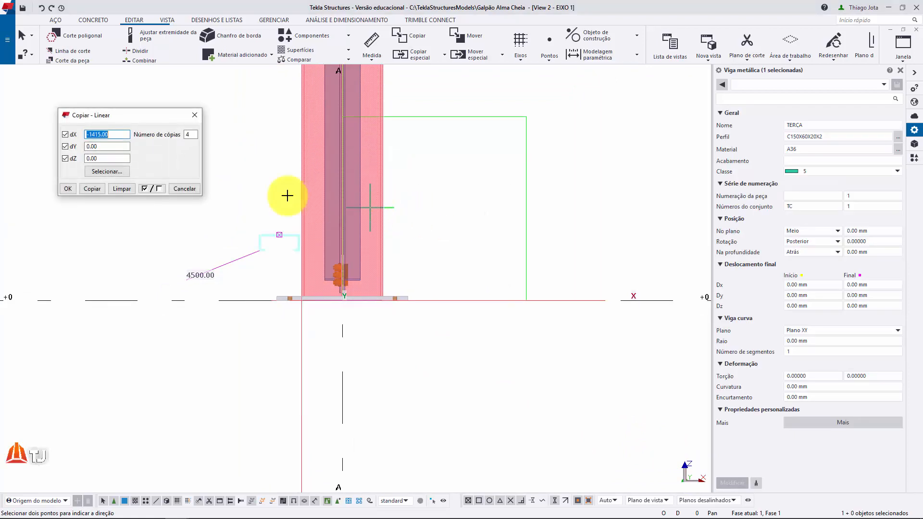
{"action": "left_click", "coordinate": [121, 189]}
{"action": "double_click", "coordinate": [190, 135]}
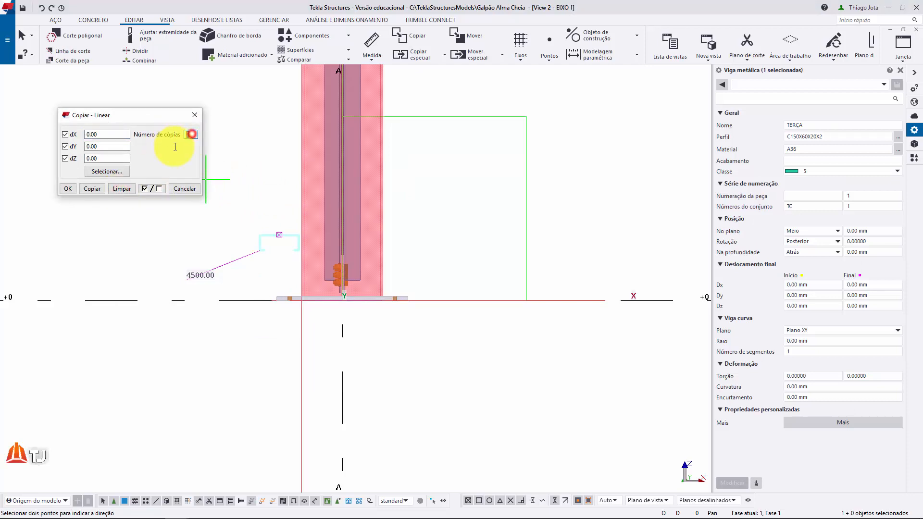
{"action": "type", "text": "3"}
{"action": "double_click", "coordinate": [110, 158]}
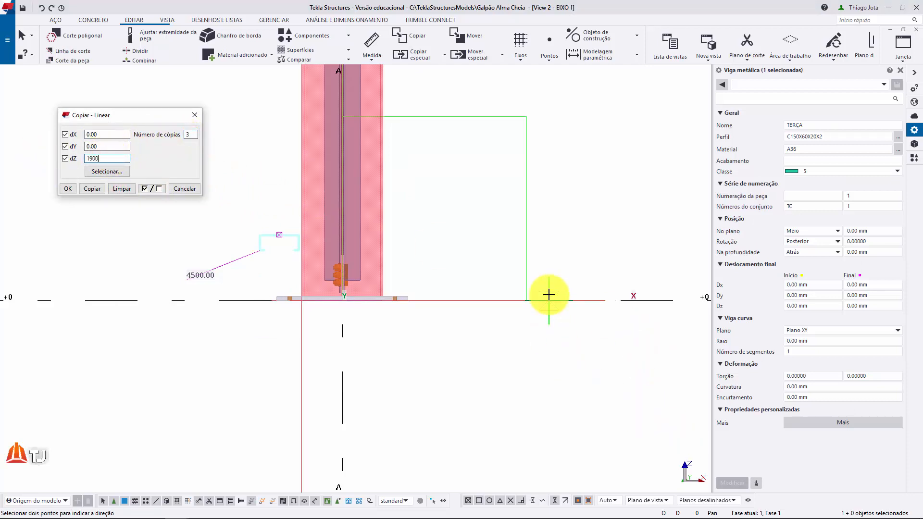
{"action": "left_click", "coordinate": [102, 188]}
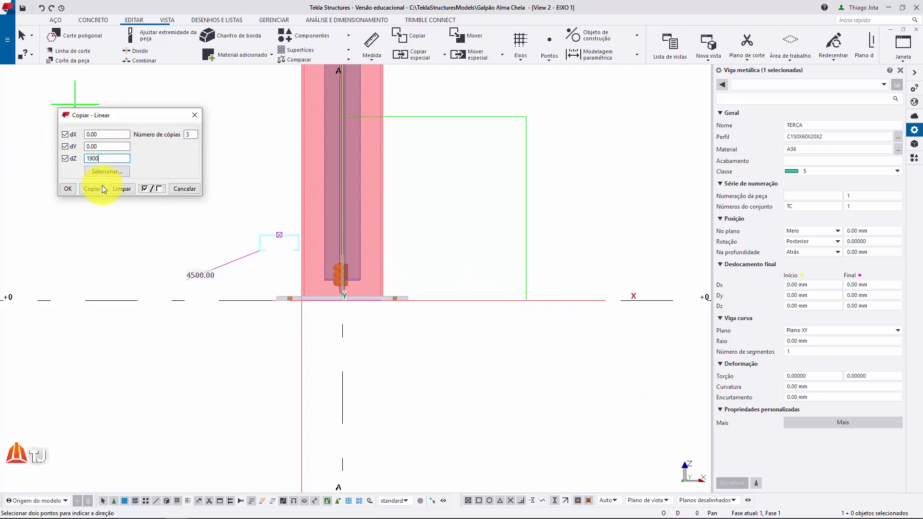
{"action": "left_click", "coordinate": [194, 115]}
- Examine the copied side wall purlins along the full height of the axis A column and in 3D
{"action": "scroll", "coordinate": [405, 214], "scroll_direction": "down", "scroll_amount": 5}
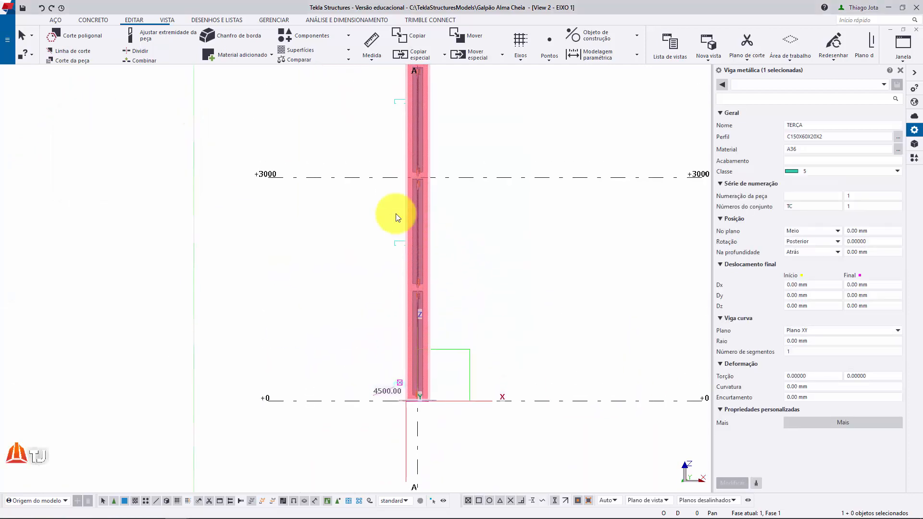
{"action": "left_click", "coordinate": [383, 239]}
{"action": "left_click", "coordinate": [392, 236]}
{"action": "middle_click_drag", "start_coordinate": [407, 95], "coordinate": [412, 247]}
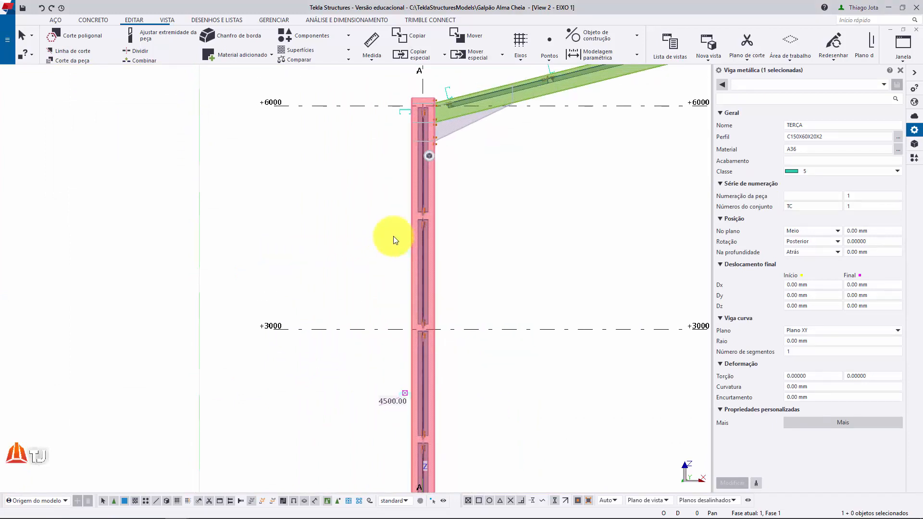
{"action": "scroll", "coordinate": [396, 106], "scroll_direction": "up", "scroll_amount": 3}
{"action": "scroll", "coordinate": [353, 132], "scroll_direction": "down", "scroll_amount": 6}
{"action": "middle_click_drag", "start_coordinate": [364, 199], "coordinate": [397, 243], "text": "ctrl"}
{"action": "scroll", "coordinate": [334, 326], "scroll_direction": "up", "scroll_amount": 3}
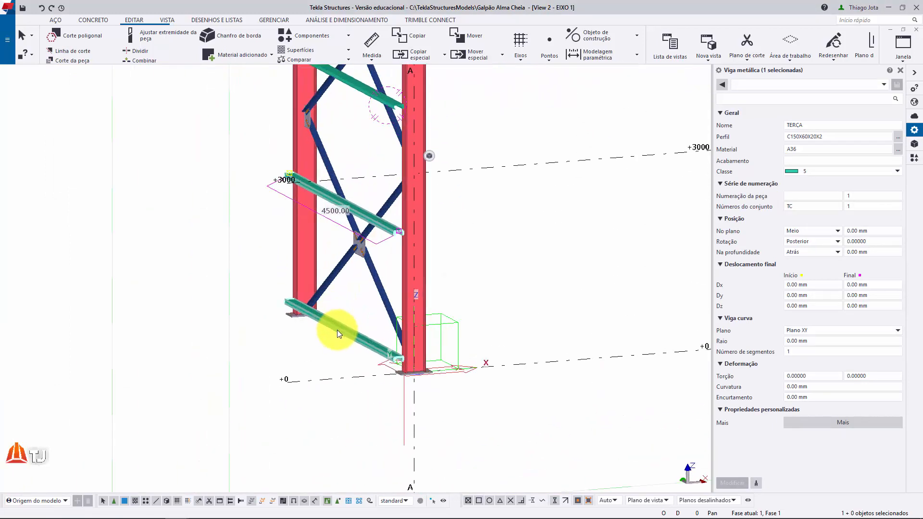
- Select all four side wall purlins between the two columns and set their name to TRAVESSA
{"action": "left_click", "coordinate": [322, 191], "text": "ctrl"}
{"action": "left_click", "coordinate": [358, 336]}
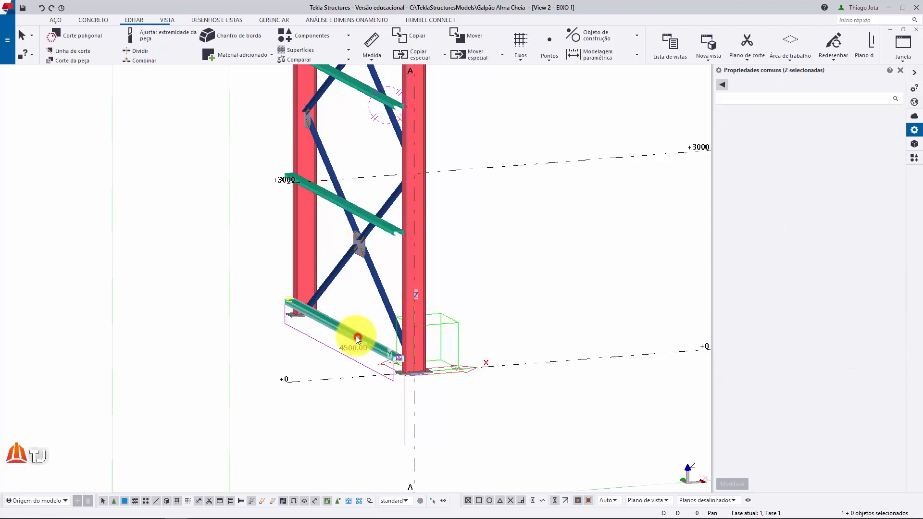
{"action": "scroll", "coordinate": [339, 331], "scroll_direction": "up", "scroll_amount": 2}
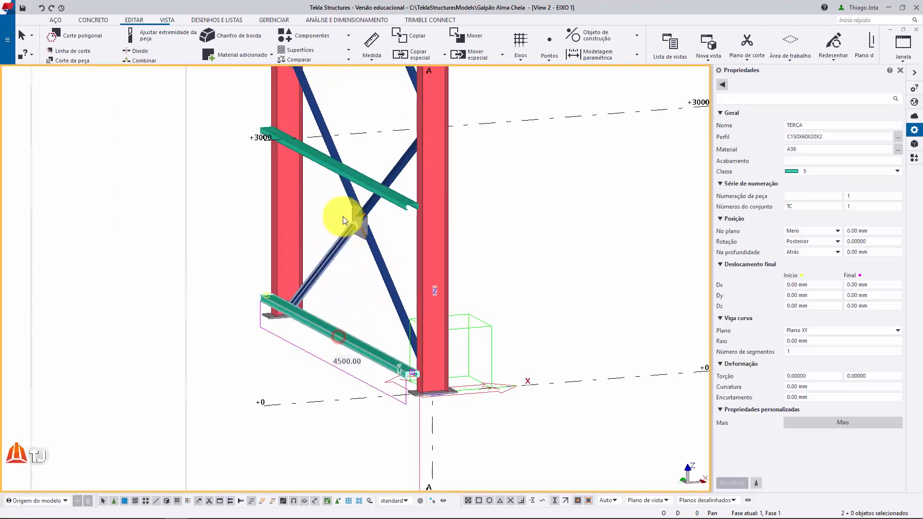
{"action": "left_click", "coordinate": [361, 186], "text": "ctrl"}
{"action": "scroll", "coordinate": [362, 185], "scroll_direction": "down", "scroll_amount": 4}
{"action": "middle_click_drag", "start_coordinate": [361, 139], "coordinate": [353, 215]}
{"action": "scroll", "coordinate": [350, 157], "scroll_direction": "up", "scroll_amount": 5}
{"action": "left_click", "coordinate": [342, 168], "text": "ctrl"}
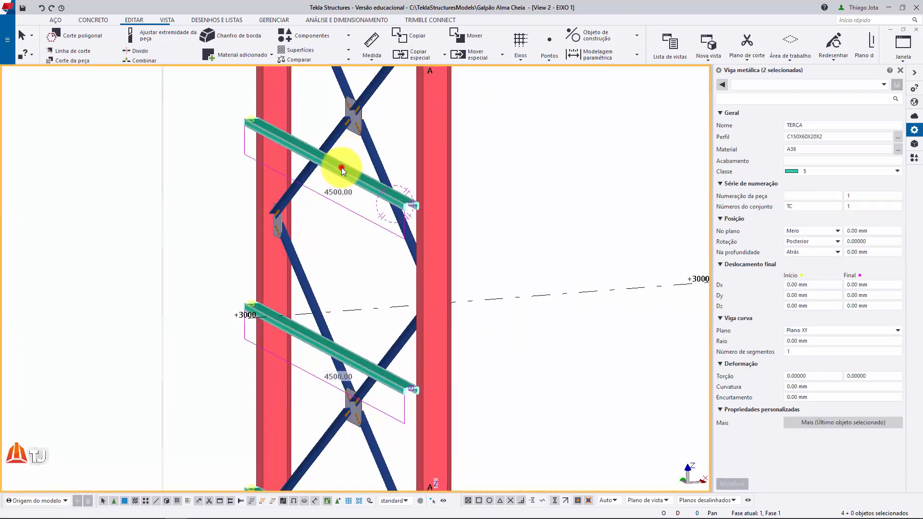
{"action": "scroll", "coordinate": [342, 168], "scroll_direction": "down", "scroll_amount": 4}
{"action": "middle_click_drag", "start_coordinate": [360, 132], "coordinate": [346, 193]}
{"action": "scroll", "coordinate": [346, 192], "scroll_direction": "up", "scroll_amount": 3}
{"action": "left_click", "coordinate": [338, 189], "text": "ctrl"}
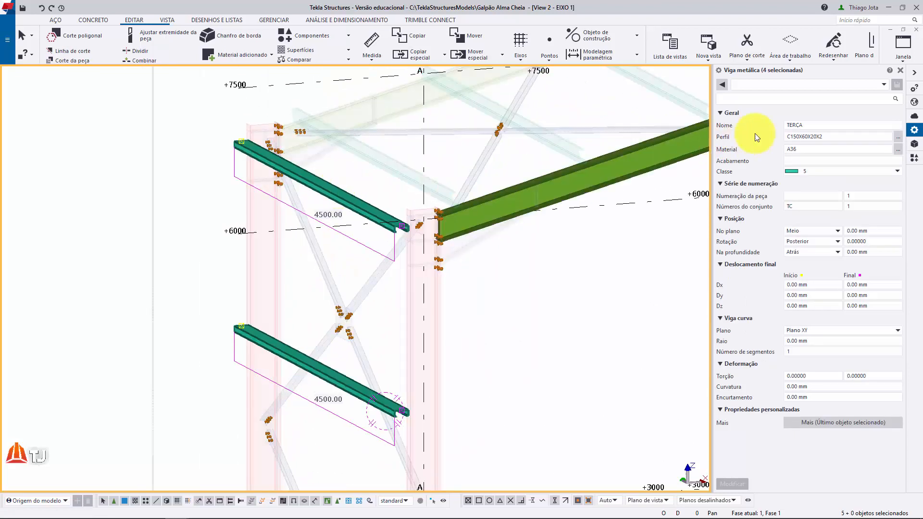
{"action": "left_click_drag", "start_coordinate": [810, 124], "coordinate": [788, 124]}
{"action": "type", "text": "A"}
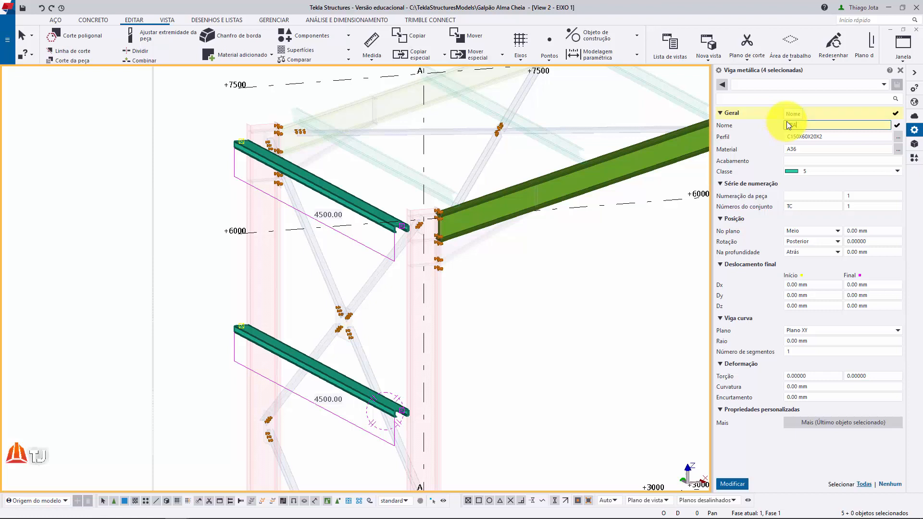
{"action": "type", "text": "RAVESSA"}
- Set the selected members' class to 6 and assembly numbering prefix to TV, apply the modifications, and close their properties
{"action": "left_click", "coordinate": [806, 171]}
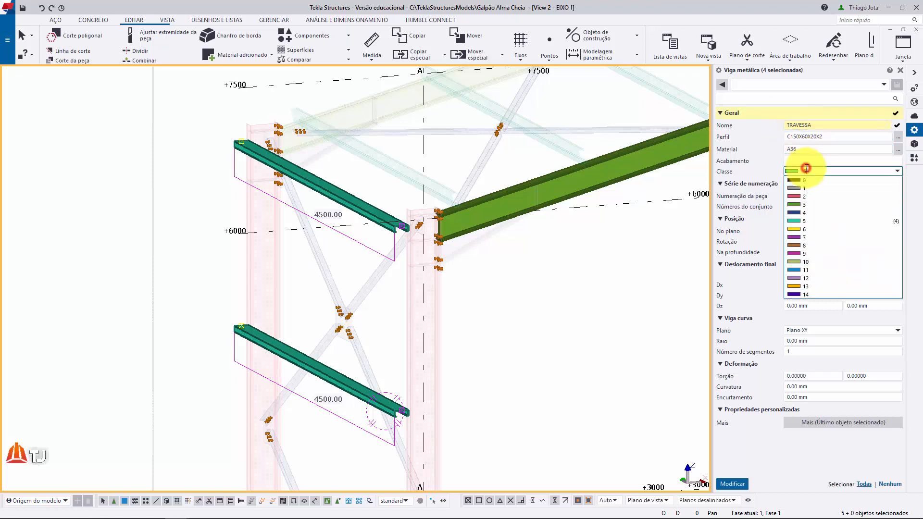
{"action": "left_click", "coordinate": [804, 229]}
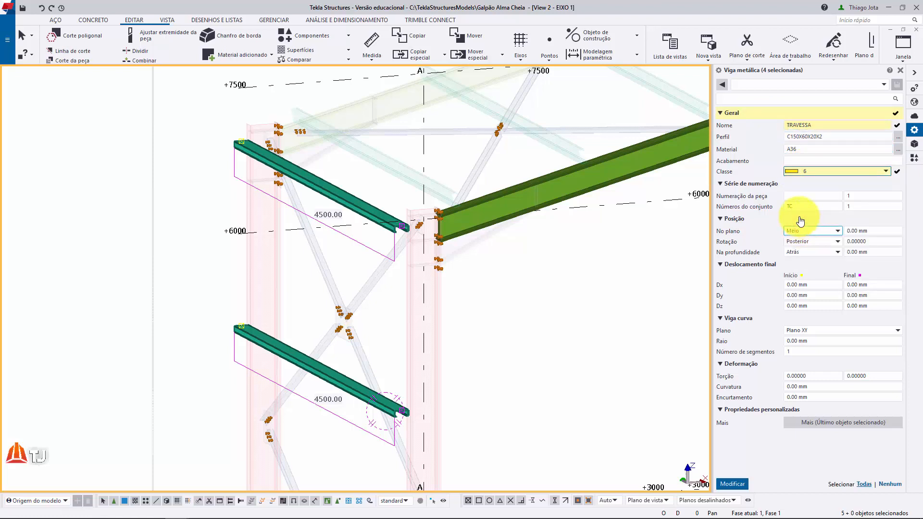
{"action": "left_click", "coordinate": [790, 206]}
{"action": "double_click", "coordinate": [790, 206]}
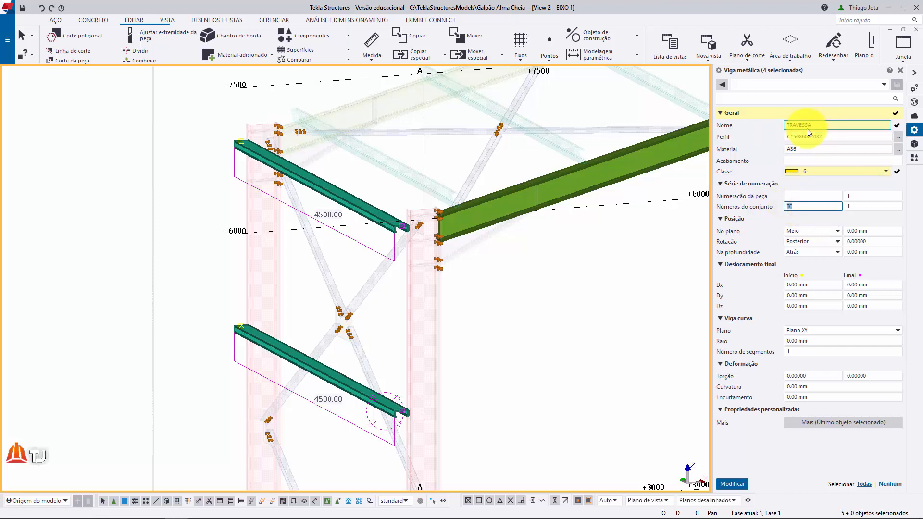
{"action": "type", "text": "TV"}
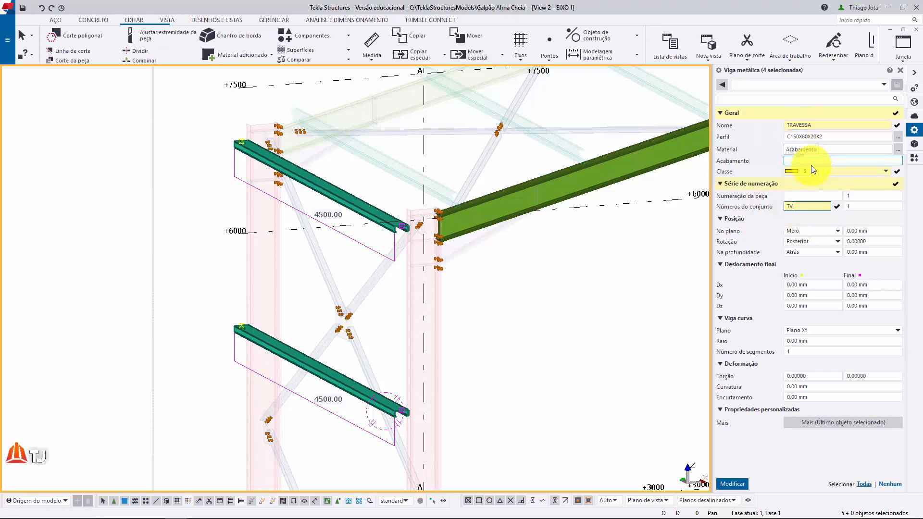
{"action": "left_click", "coordinate": [743, 484]}
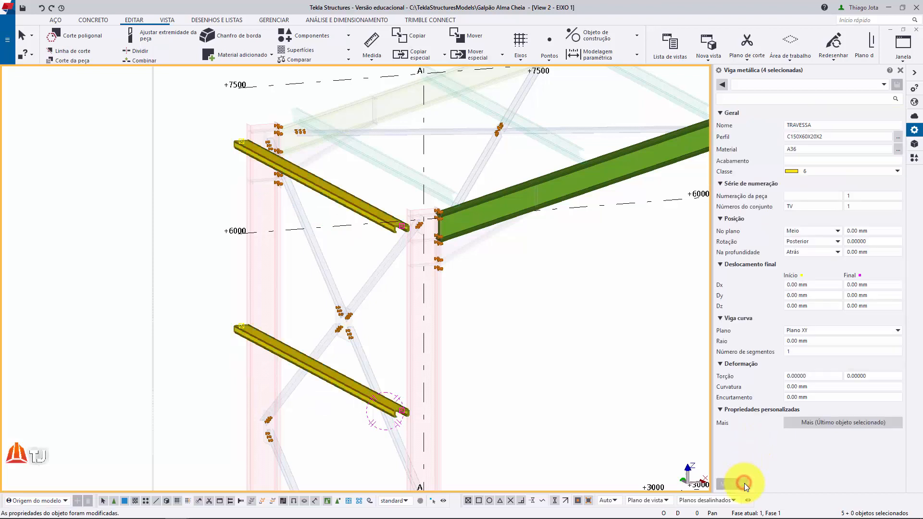
{"action": "left_click", "coordinate": [900, 71]}
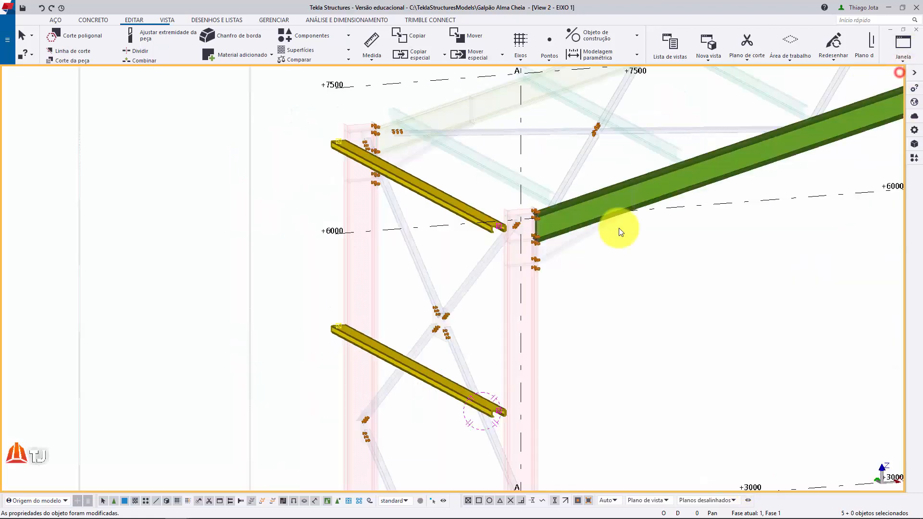
- Redraw the 3D view and examine the new side wall girts on the axis A columns
{"action": "middle_click_drag", "start_coordinate": [546, 353], "coordinate": [501, 192]}
{"action": "scroll", "coordinate": [502, 194], "scroll_direction": "down", "scroll_amount": 10}
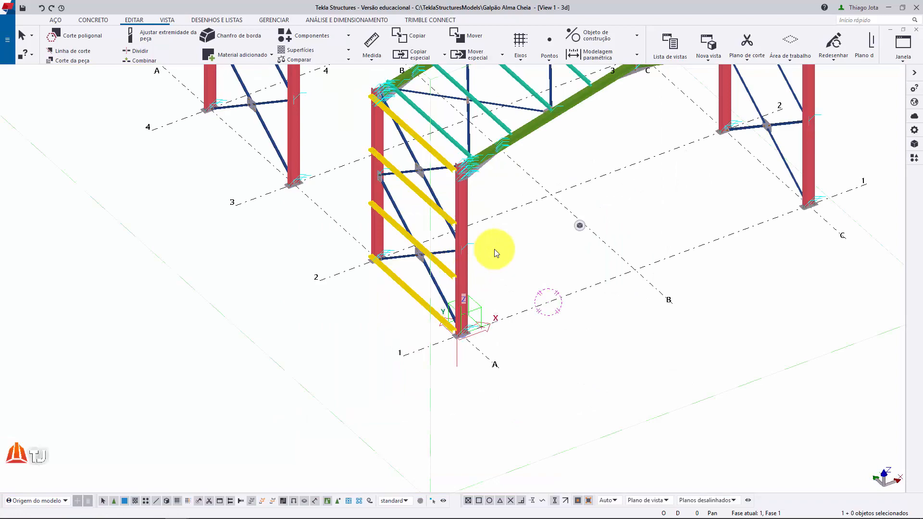
{"action": "right_click", "coordinate": [516, 246]}
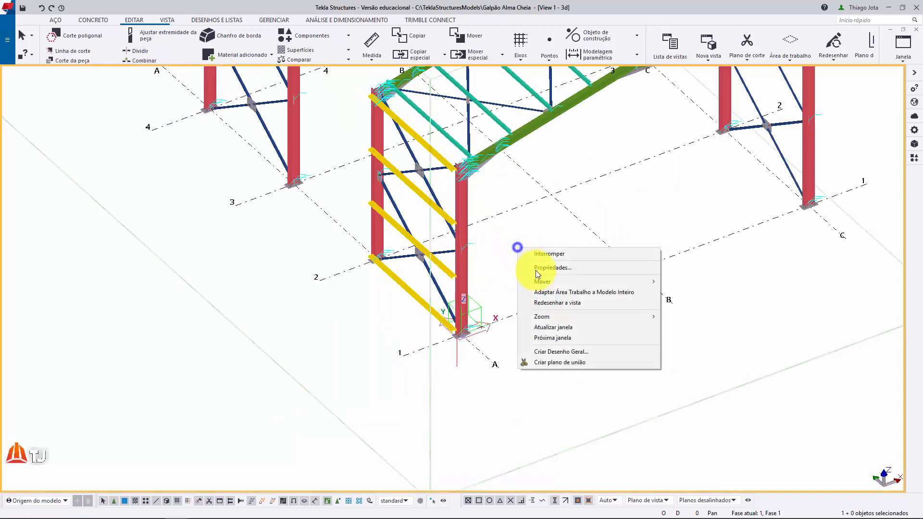
{"action": "left_click", "coordinate": [573, 303]}
{"action": "middle_click_drag", "start_coordinate": [526, 226], "coordinate": [511, 309]}
{"action": "scroll", "coordinate": [514, 323], "scroll_direction": "down", "scroll_amount": 3}
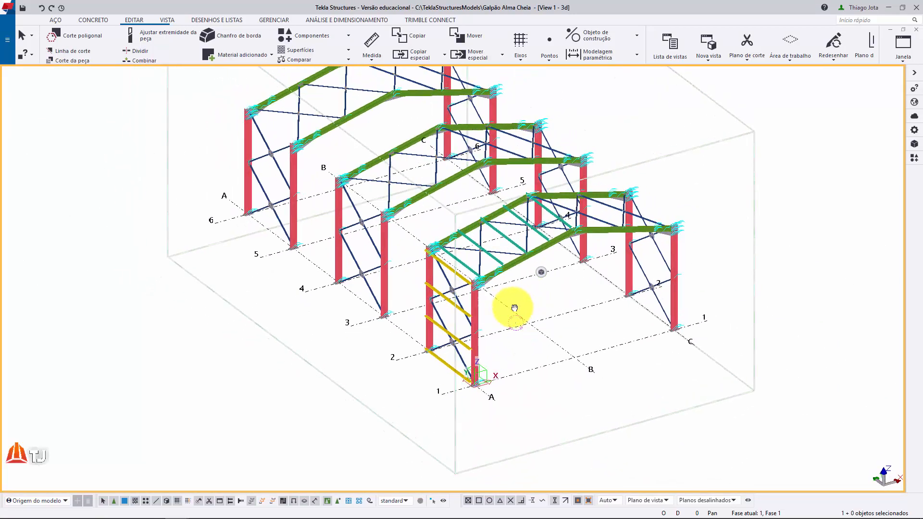
{"action": "scroll", "coordinate": [518, 351], "scroll_direction": "up", "scroll_amount": 3}
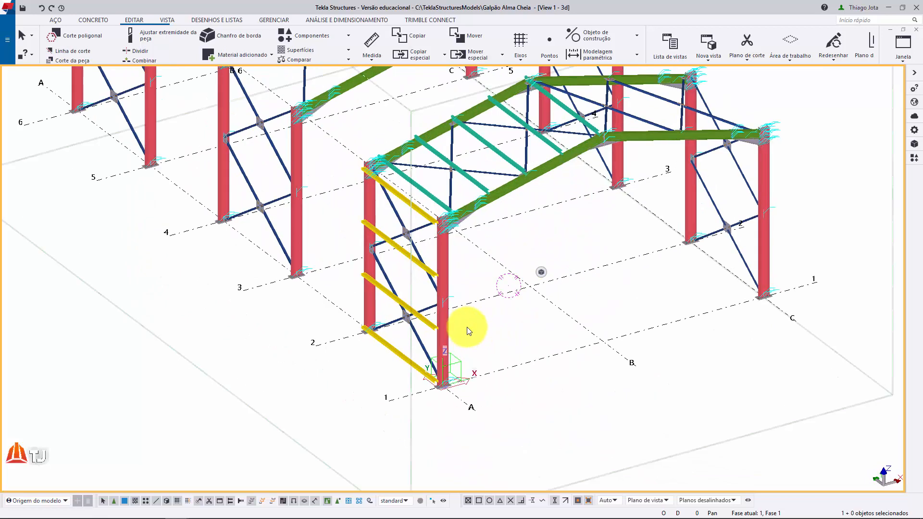
- Hide the welds in the 3D view, both in the model and in components, and close the view properties
{"action": "double_click", "coordinate": [511, 330]}
{"action": "left_click", "coordinate": [734, 295]}
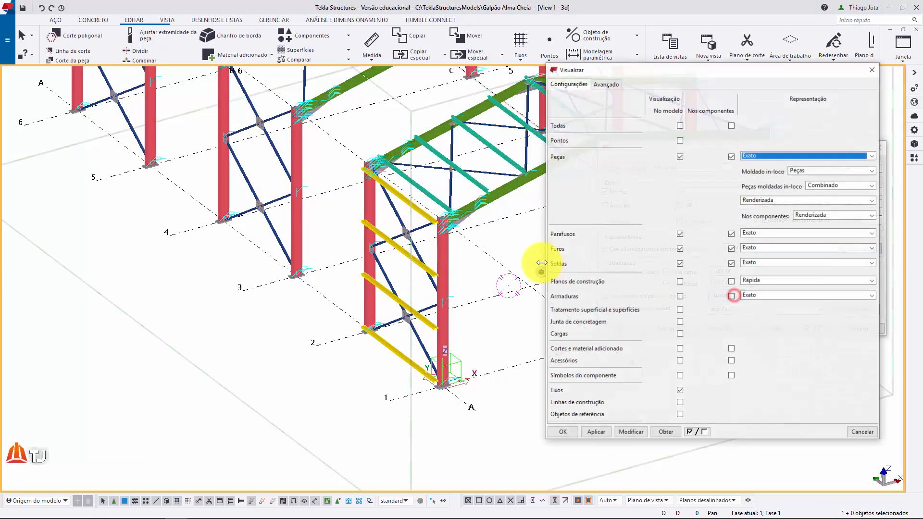
{"action": "left_click", "coordinate": [679, 263]}
{"action": "left_click", "coordinate": [731, 264]}
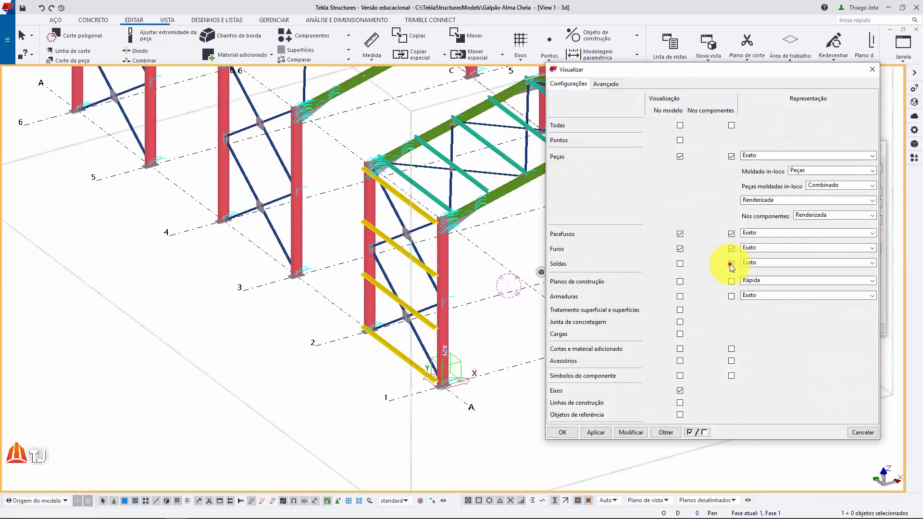
{"action": "left_click", "coordinate": [633, 431]}
{"action": "left_click", "coordinate": [872, 70]}
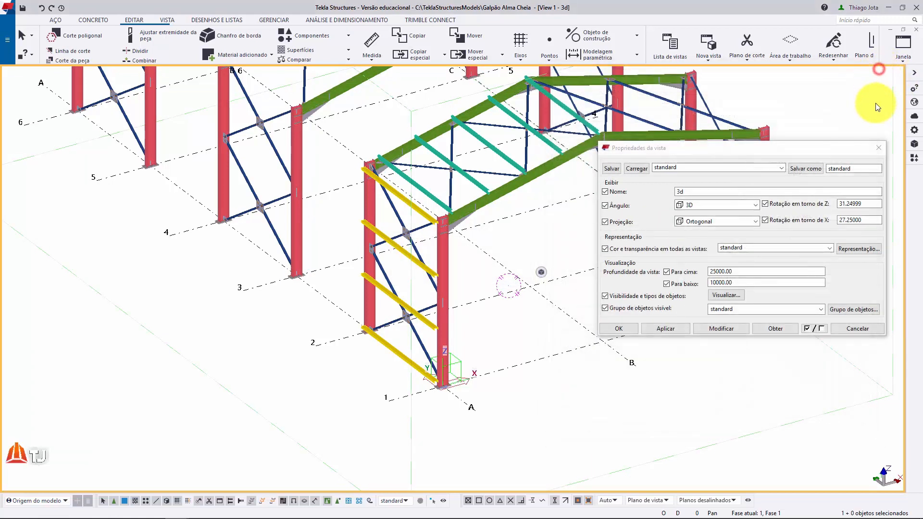
{"action": "left_click", "coordinate": [878, 150]}
- In plan view, select the five roof purlins and the four side wall girts between axes 1 and 2
{"action": "middle_click_drag", "start_coordinate": [508, 288], "coordinate": [506, 326]}
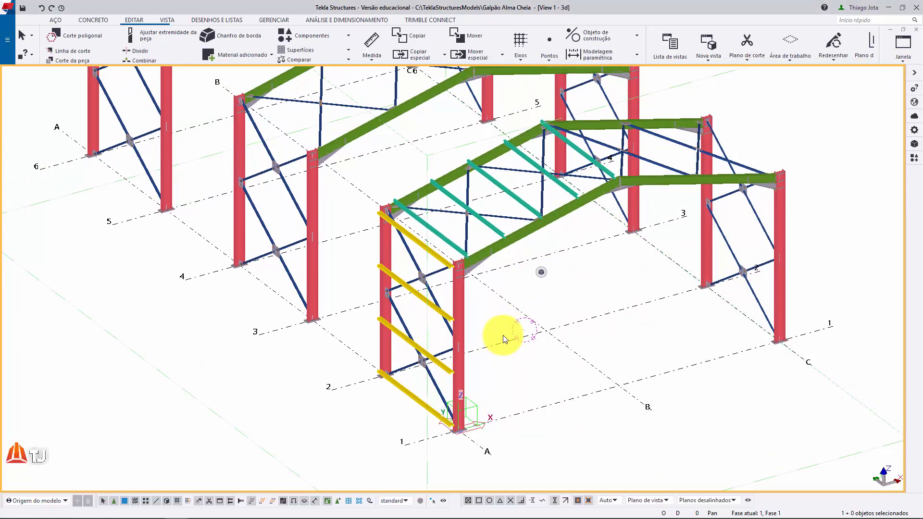
{"action": "key", "text": "ctrl+p"}
{"action": "scroll", "coordinate": [503, 334], "scroll_direction": "up", "scroll_amount": 5}
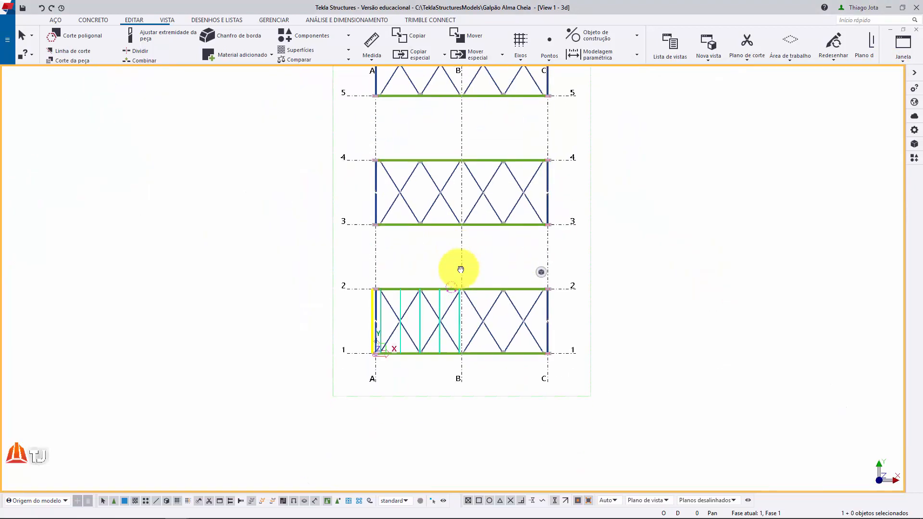
{"action": "left_click", "coordinate": [452, 247], "text": "shift"}
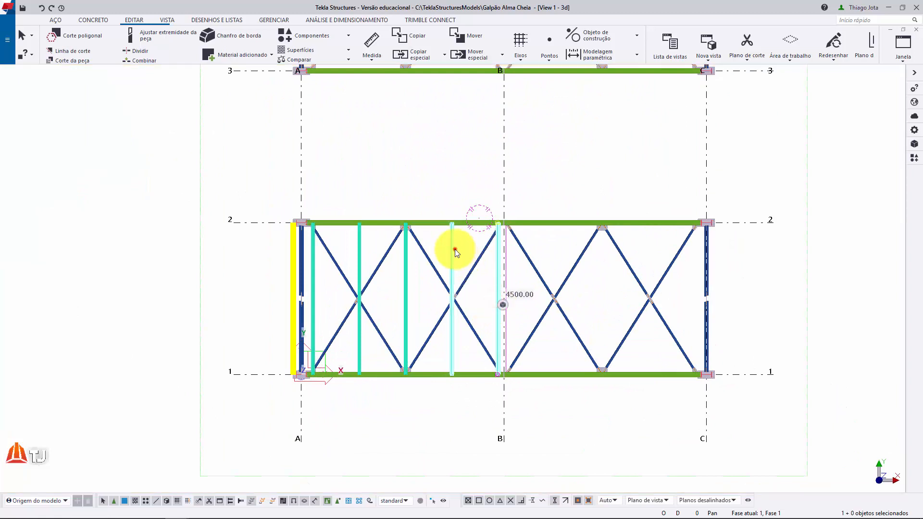
{"action": "left_click", "coordinate": [406, 278], "text": "shift"}
{"action": "left_click", "coordinate": [313, 267], "text": "ctrl"}
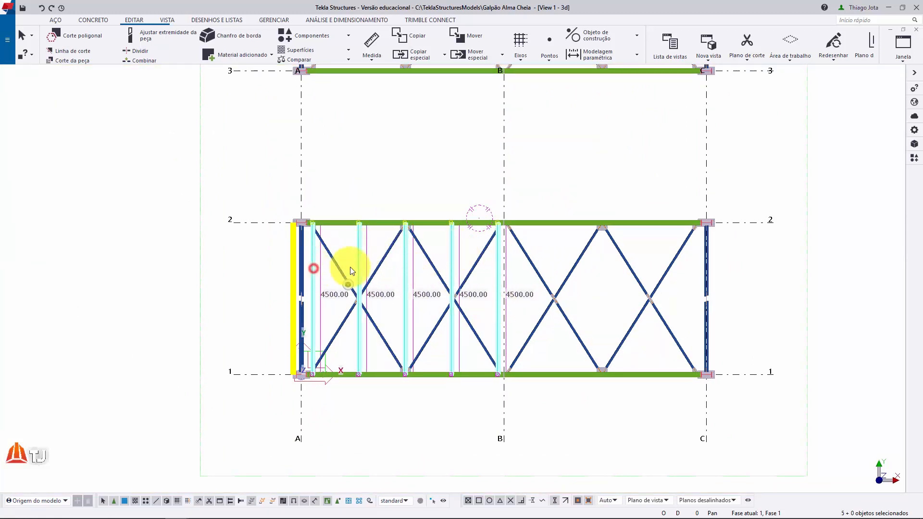
{"action": "middle_click_drag", "start_coordinate": [364, 225], "coordinate": [497, 149]}
{"action": "scroll", "coordinate": [424, 204], "scroll_direction": "up", "scroll_amount": 10}
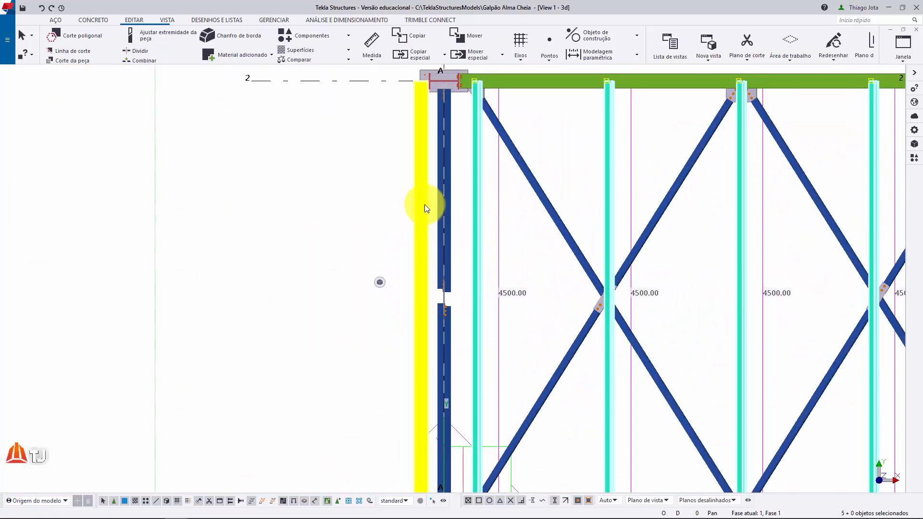
{"action": "left_click_drag", "start_coordinate": [441, 156], "coordinate": [408, 194]}
{"action": "scroll", "coordinate": [427, 172], "scroll_direction": "down", "scroll_amount": 5}
{"action": "scroll", "coordinate": [427, 171], "scroll_direction": "down", "scroll_amount": 3}
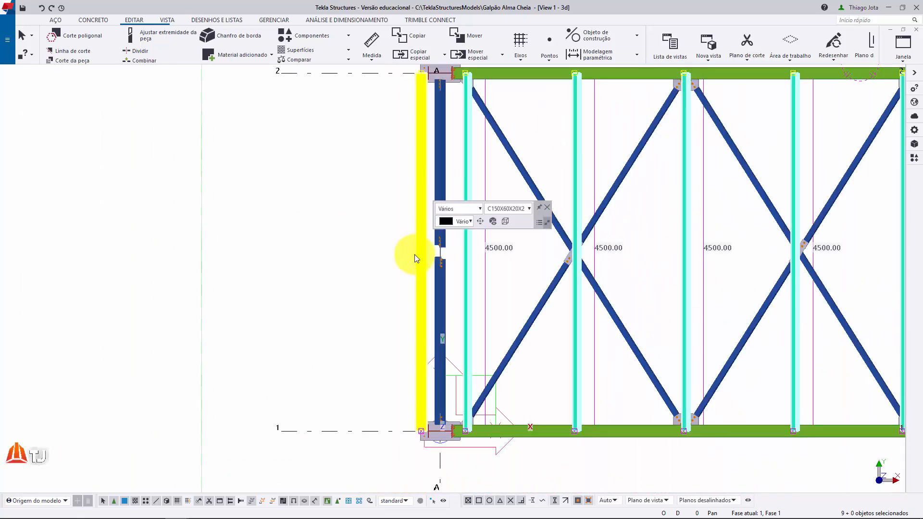
- Return to a 3D view that renders only the selected purlins and girts as solid, with all other parts transparent
{"action": "middle_click_drag", "start_coordinate": [415, 256], "coordinate": [460, 193], "text": "ctrl"}
{"action": "key", "text": "ctrl+5"}
{"action": "scroll", "coordinate": [312, 219], "scroll_direction": "down", "scroll_amount": 8}
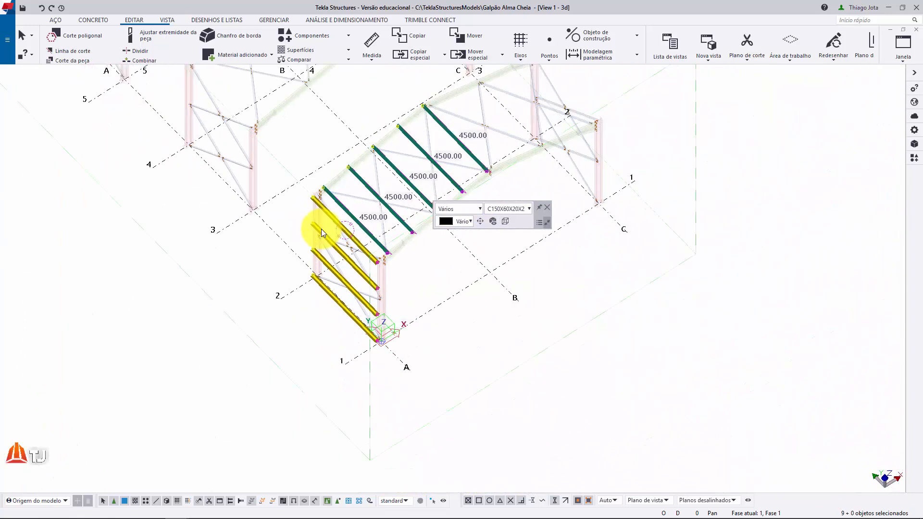
{"action": "key", "text": "ctrl+c"}
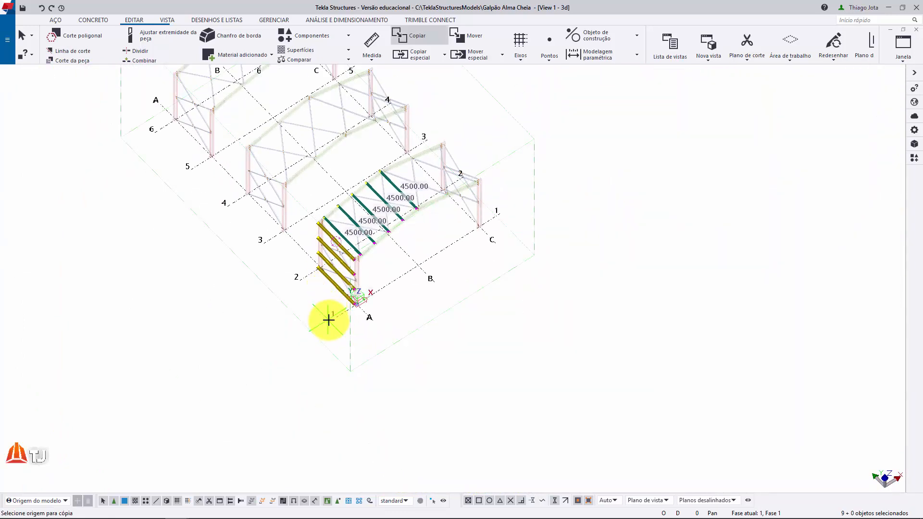
{"action": "key", "text": "Escape"}
{"action": "middle_click_drag", "start_coordinate": [290, 242], "coordinate": [345, 292]}
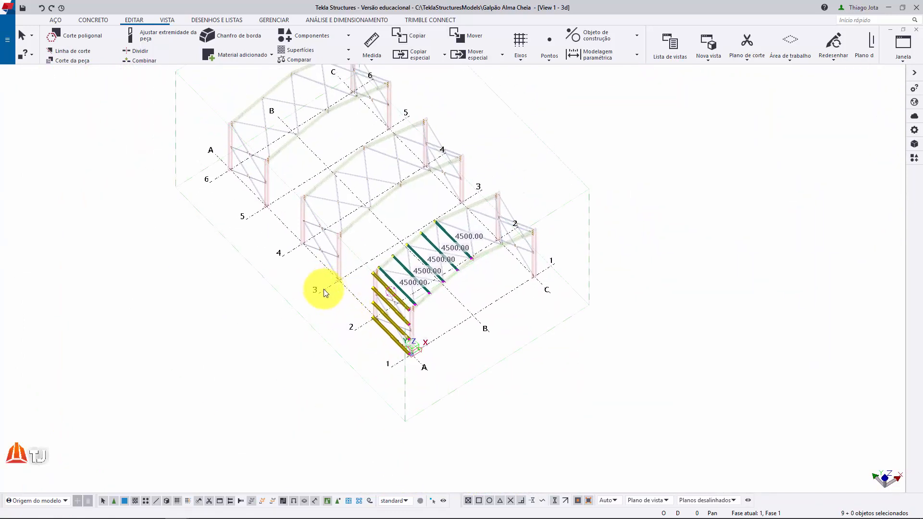
- Make 4 linear copies of the selected purlins and girts with a dY spacing of 4500 mm
{"action": "right_click", "coordinate": [604, 140]}
{"action": "mouse_move", "coordinate": [670, 173]}
{"action": "left_click", "coordinate": [788, 174]}
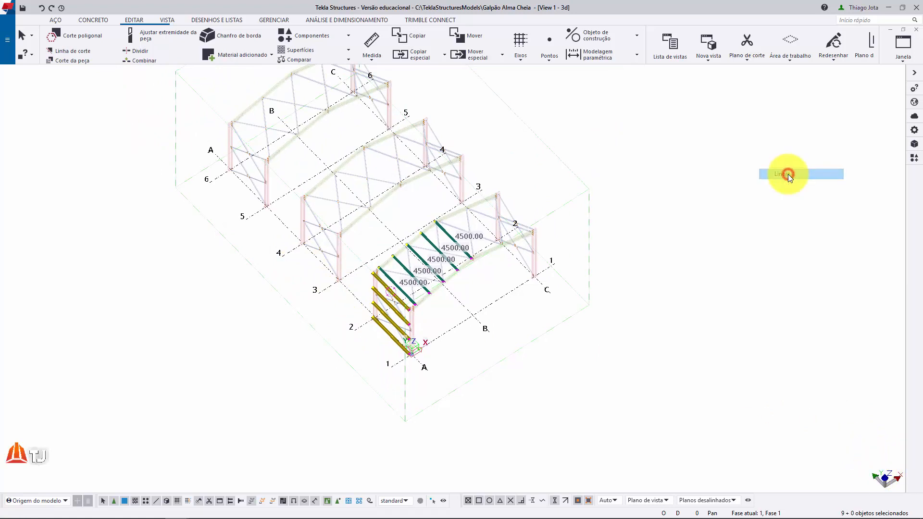
{"action": "left_click", "coordinate": [126, 187]}
{"action": "left_click", "coordinate": [191, 134]}
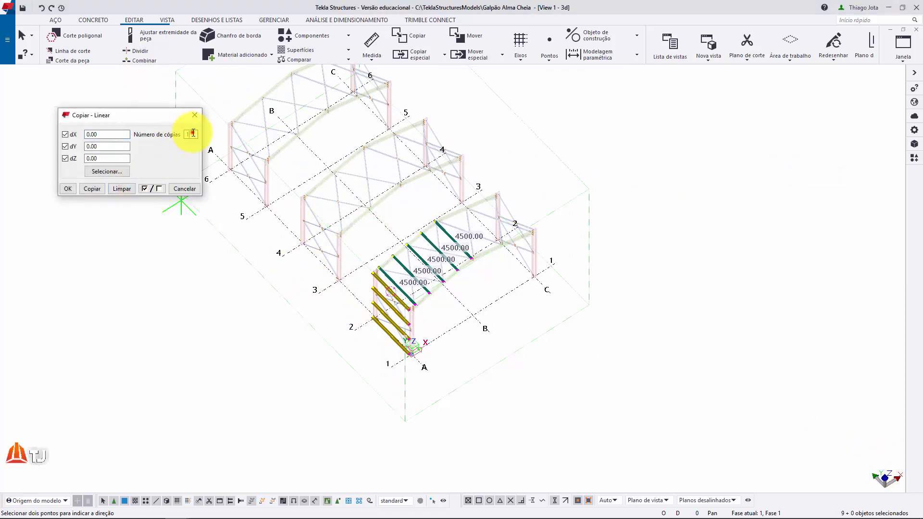
{"action": "type", "text": "4"}
{"action": "double_click", "coordinate": [103, 146]}
{"action": "type", "text": "4500"}
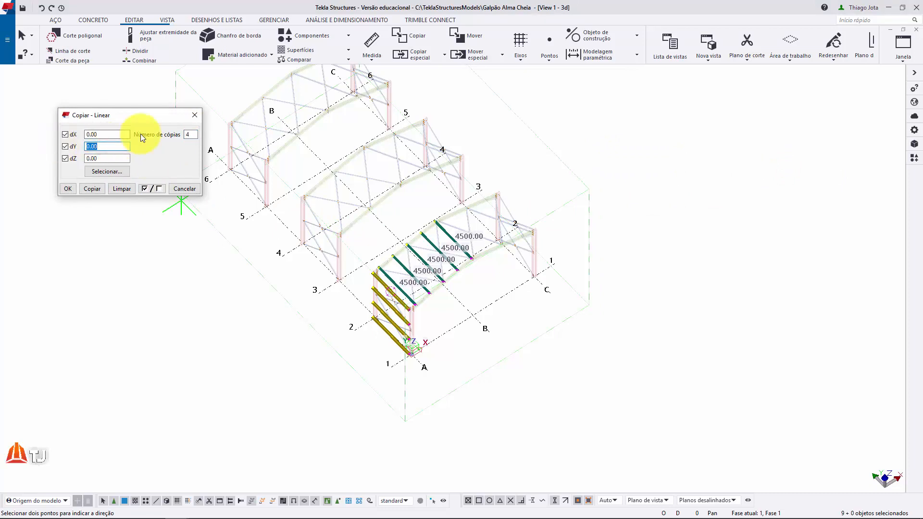
{"action": "left_click", "coordinate": [95, 189]}
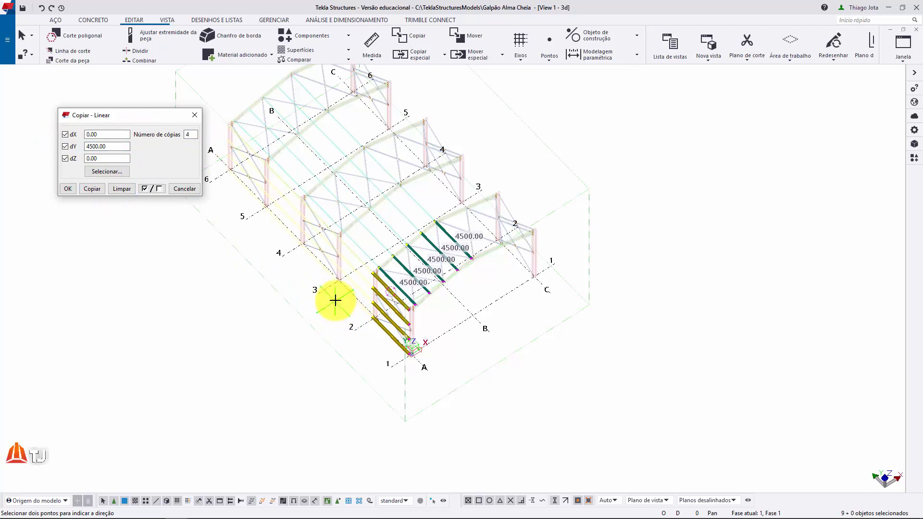
{"action": "key", "text": "Escape"}
{"action": "middle_click_drag", "start_coordinate": [356, 188], "coordinate": [394, 216]}
{"action": "key", "text": "Escape"}
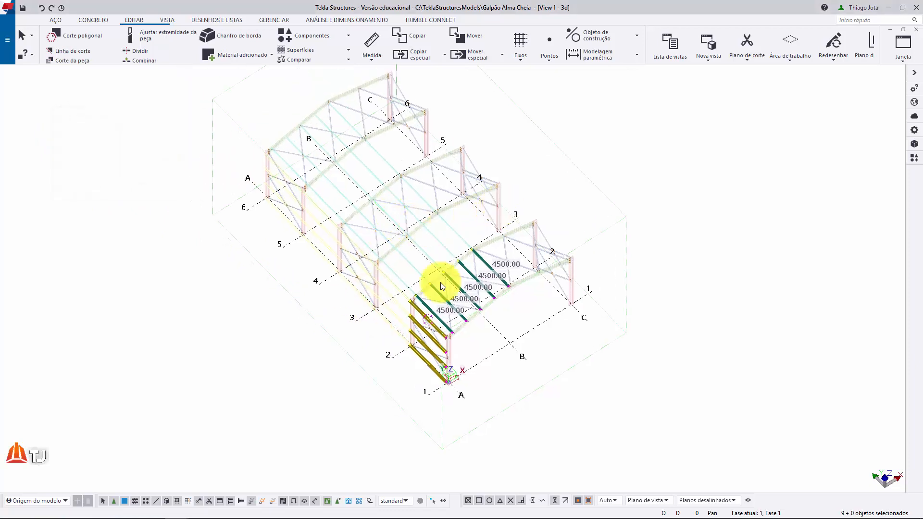
- Render all parts solid again and centre the view rotation on a roof purlin's end at the axis 1 rafter
{"action": "key", "text": "ctrl+4"}
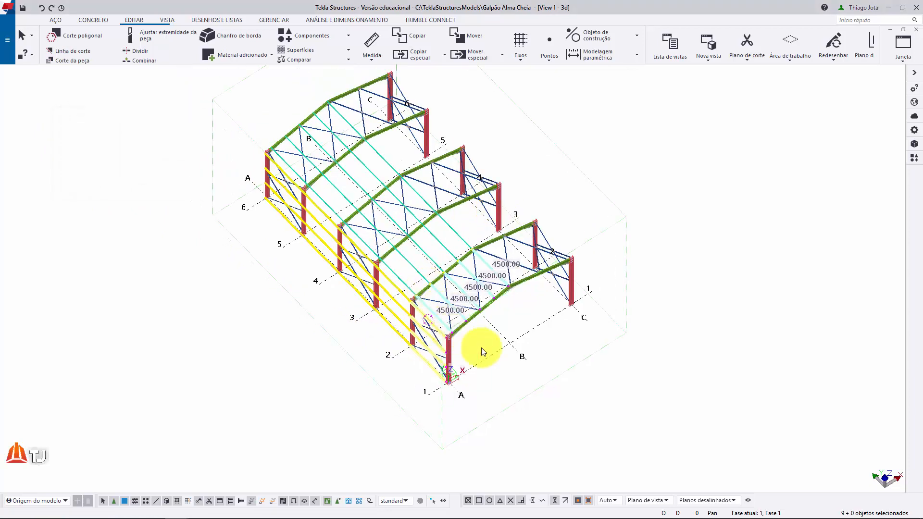
{"action": "scroll", "coordinate": [486, 313], "scroll_direction": "up", "scroll_amount": 4}
{"action": "left_click", "coordinate": [522, 308]}
{"action": "scroll", "coordinate": [462, 298], "scroll_direction": "up", "scroll_amount": 2}
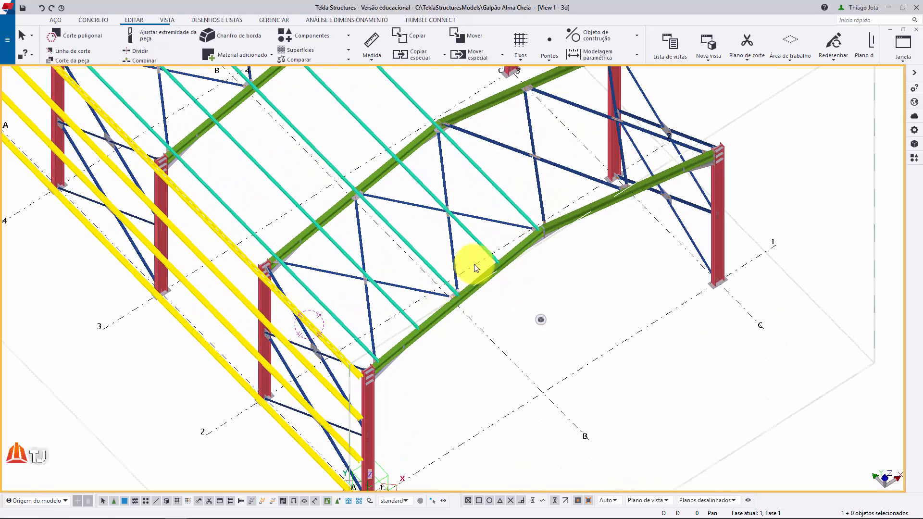
{"action": "key", "text": "v"}
{"action": "left_click", "coordinate": [497, 265]}
{"action": "middle_click_drag", "start_coordinate": [506, 286], "coordinate": [515, 233], "text": "ctrl"}
{"action": "scroll", "coordinate": [507, 269], "scroll_direction": "up", "scroll_amount": 8}
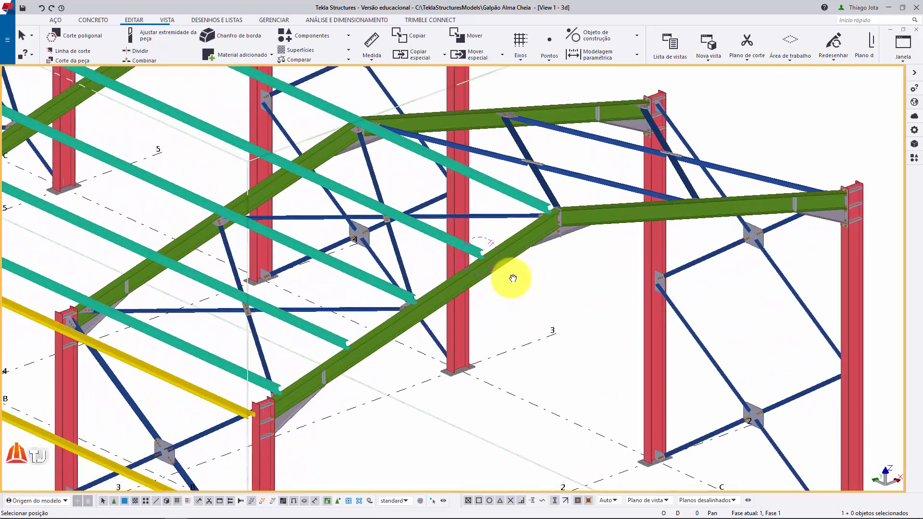
{"action": "scroll", "coordinate": [450, 218], "scroll_direction": "up", "scroll_amount": 3}
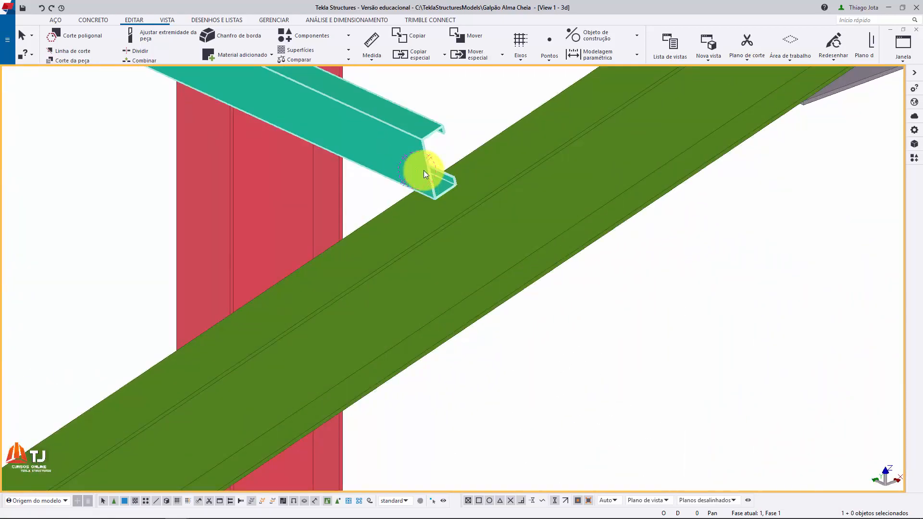
{"action": "scroll", "coordinate": [424, 172], "scroll_direction": "down", "scroll_amount": 5}
{"action": "middle_click_drag", "start_coordinate": [426, 174], "coordinate": [392, 267]}
{"action": "scroll", "coordinate": [439, 270], "scroll_direction": "up", "scroll_amount": 5}
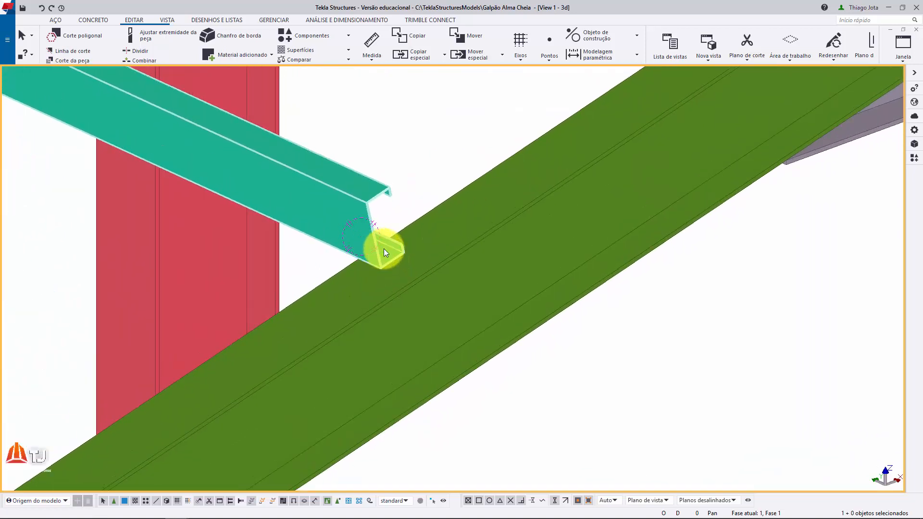
- Search the component catalog for 1 and choose the Sobreposição Laminado connection
{"action": "key", "text": "ctrl+f"}
{"action": "left_click_drag", "start_coordinate": [798, 102], "coordinate": [716, 98]}
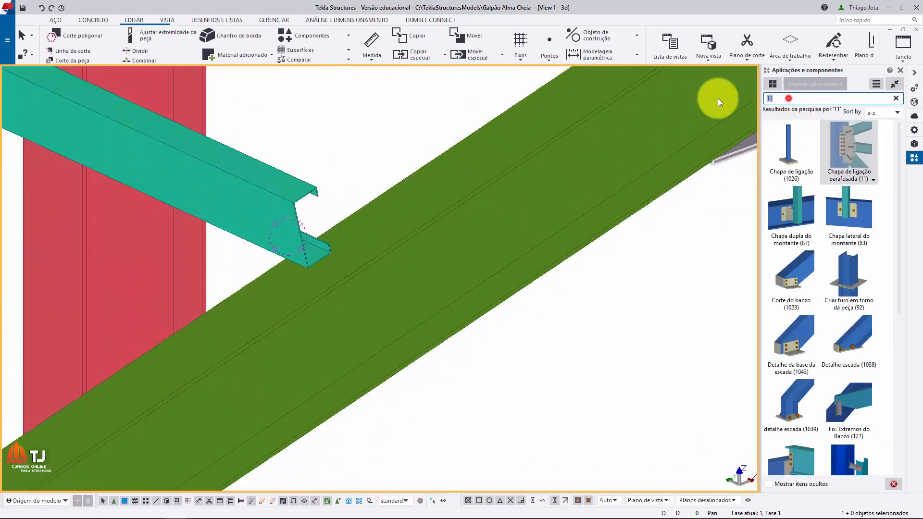
{"action": "key", "text": "BackSpace"}
{"action": "type", "text": "1"}
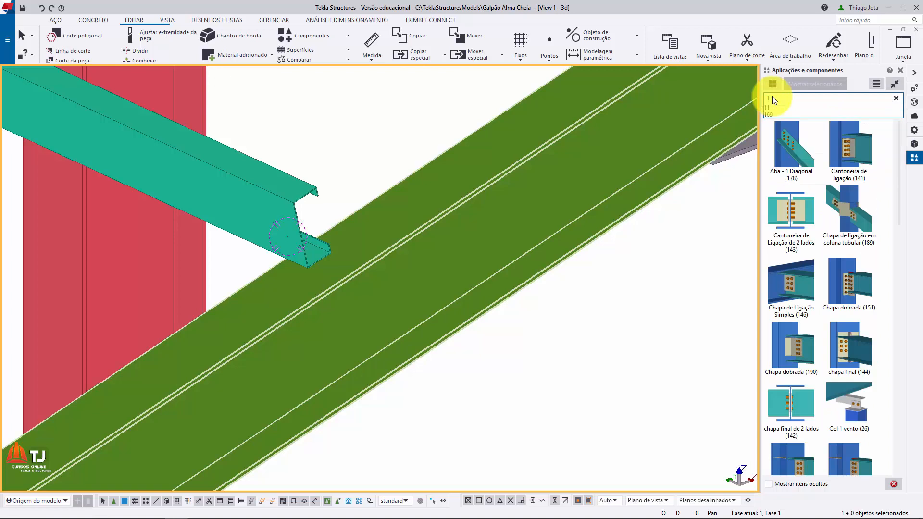
{"action": "scroll", "coordinate": [844, 267], "scroll_direction": "down", "scroll_amount": 3}
{"action": "scroll", "coordinate": [845, 289], "scroll_direction": "down", "scroll_amount": 9}
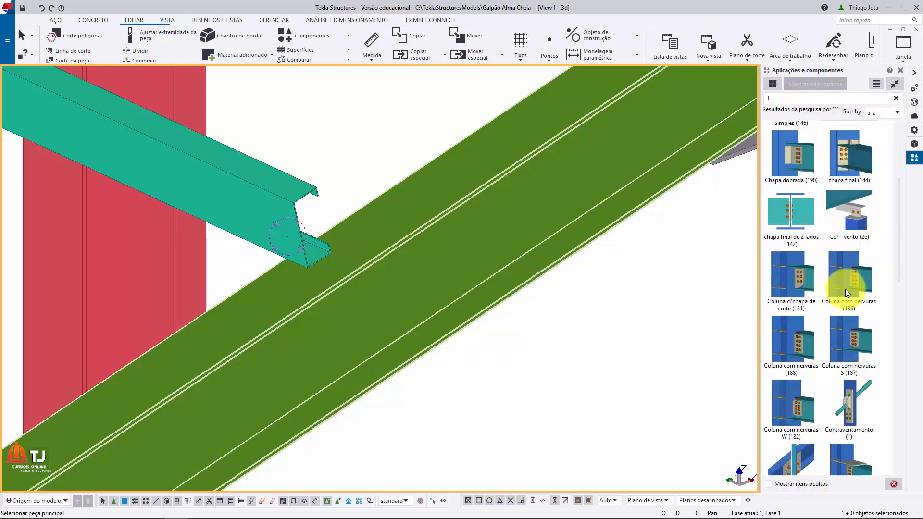
{"action": "scroll", "coordinate": [847, 291], "scroll_direction": "down", "scroll_amount": 1}
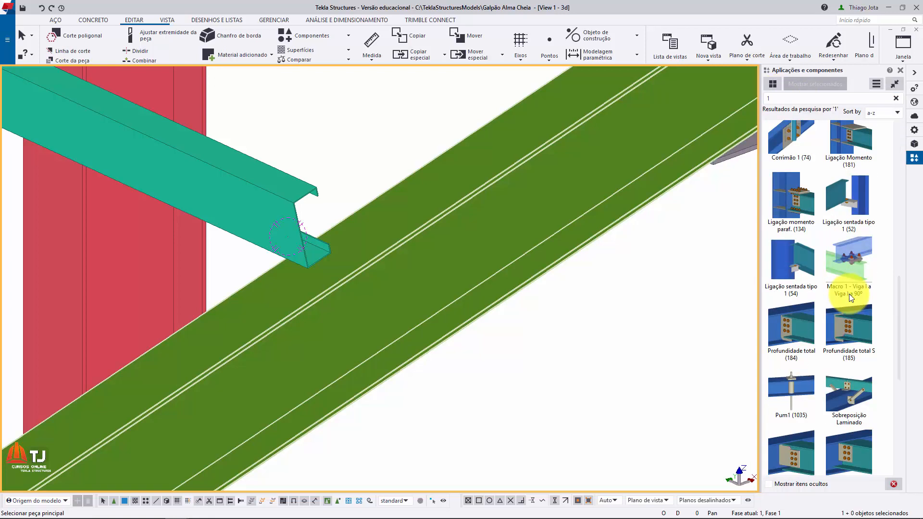
{"action": "scroll", "coordinate": [862, 388], "scroll_direction": "down", "scroll_amount": 4}
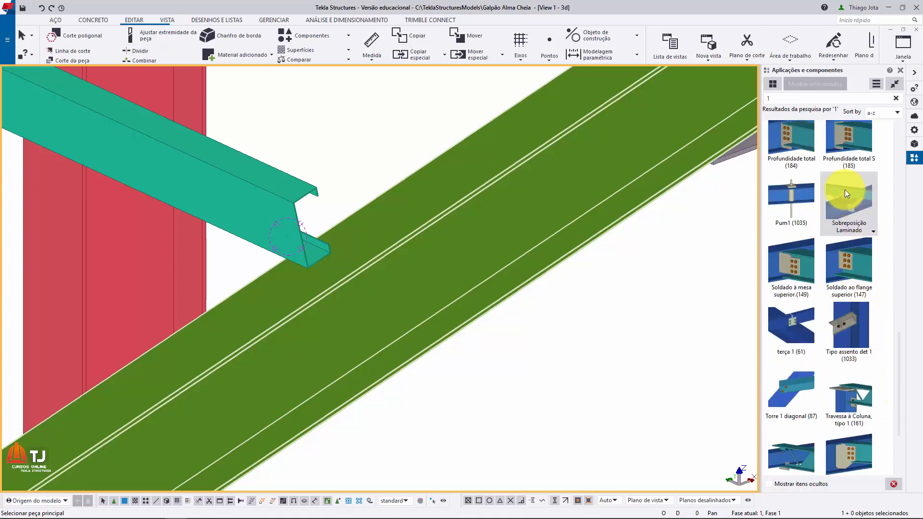
- Apply the connection with the axis 1 rafter as main part and the roof purlin as secondary, then close the component catalog
{"action": "left_click", "coordinate": [395, 245]}
{"action": "scroll", "coordinate": [419, 231], "scroll_direction": "down", "scroll_amount": 1}
{"action": "left_click", "coordinate": [304, 195]}
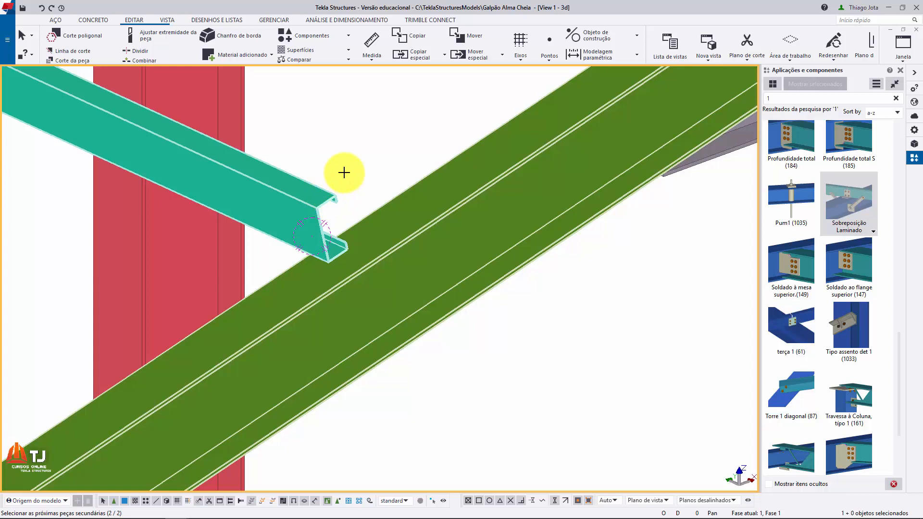
{"action": "middle_click", "coordinate": [344, 172]}
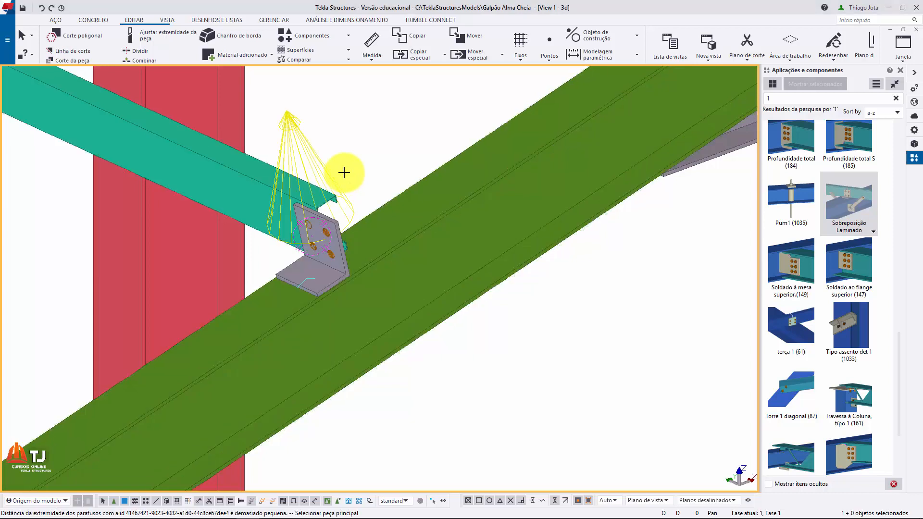
{"action": "right_click", "coordinate": [361, 135]}
{"action": "left_click", "coordinate": [384, 141]}
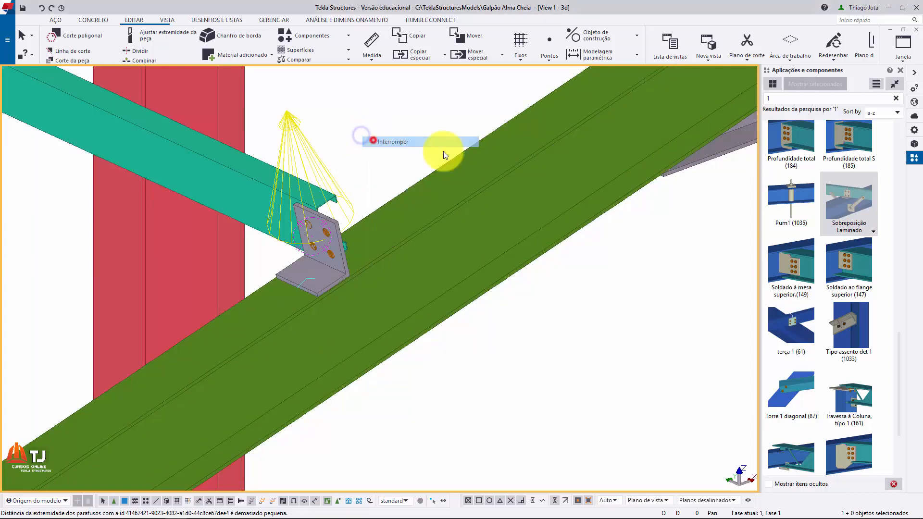
{"action": "left_click", "coordinate": [900, 70]}
{"action": "scroll", "coordinate": [414, 162], "scroll_direction": "up", "scroll_amount": 5}
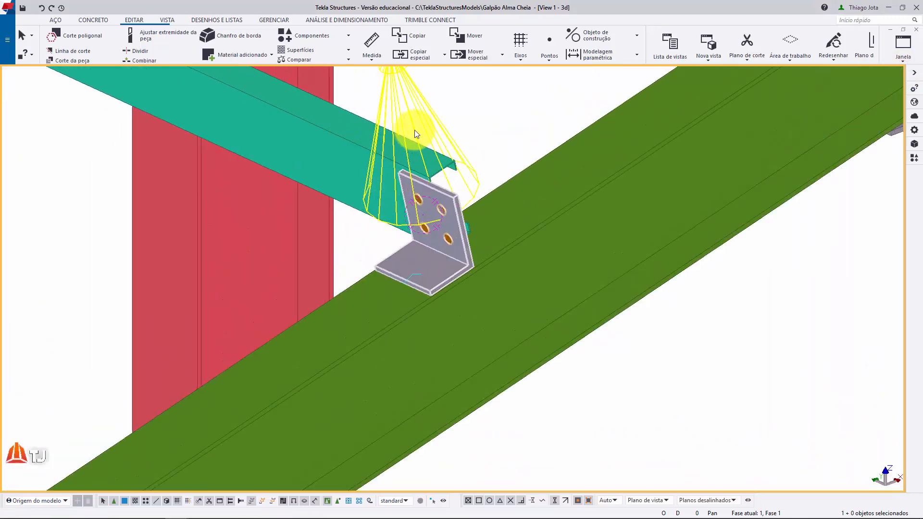
- Open the purlin connection's Sobreposição Laminado properties, set the purlin's end extension beyond the cleat to 300 mm, and modify the connection
{"action": "double_click", "coordinate": [332, 182]}
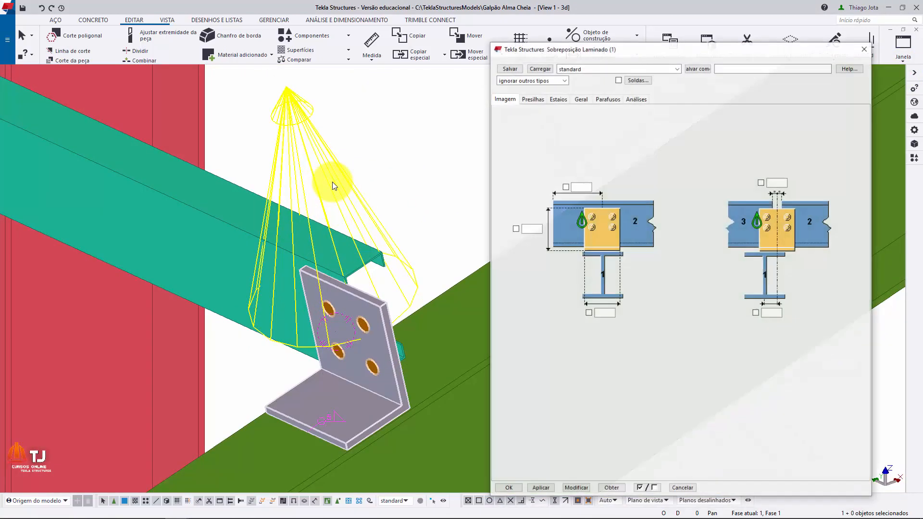
{"action": "middle_click_drag", "start_coordinate": [331, 237], "coordinate": [310, 213]}
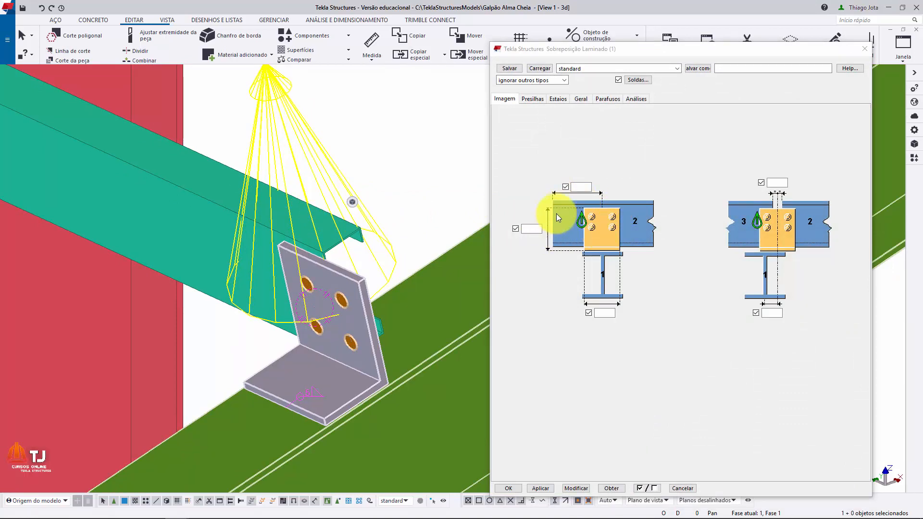
{"action": "left_click", "coordinate": [588, 188]}
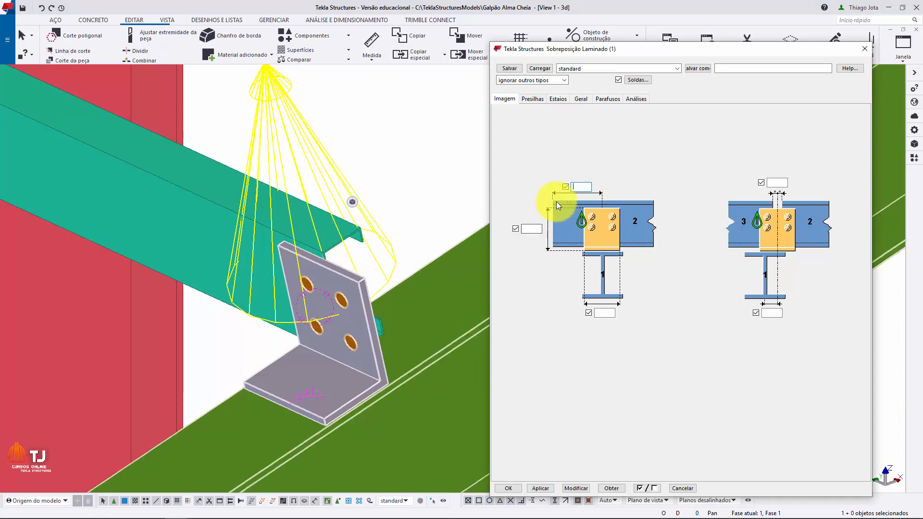
{"action": "type", "text": "300"}
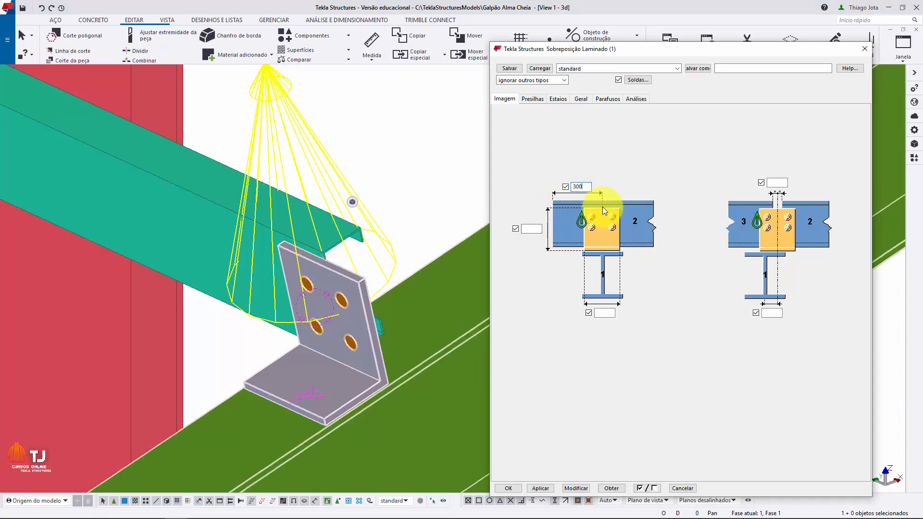
{"action": "left_click", "coordinate": [578, 489]}
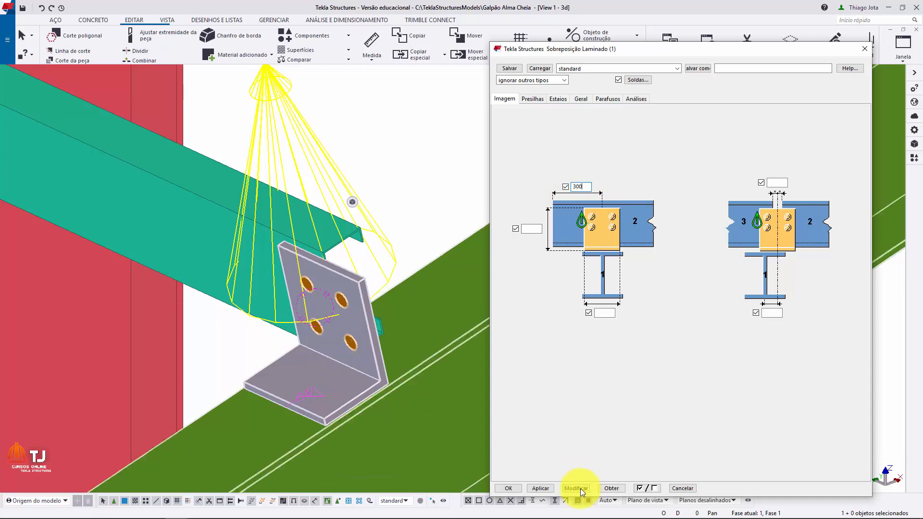
{"action": "scroll", "coordinate": [204, 292], "scroll_direction": "down", "scroll_amount": 5}
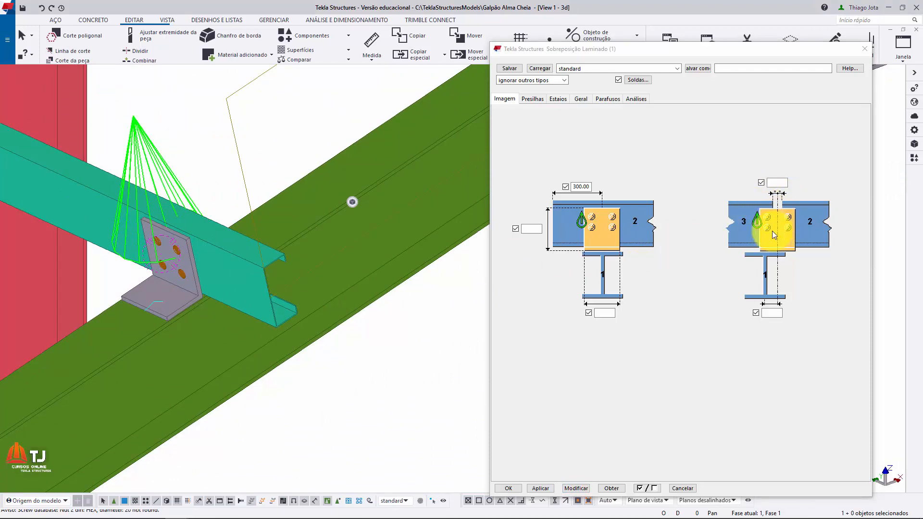
- Examine how the purlins meet end to end over an intermediate rafter, and return to the connection on the axis 1 rafter
{"action": "middle_click_drag", "start_coordinate": [175, 264], "coordinate": [303, 282]}
{"action": "scroll", "coordinate": [302, 282], "scroll_direction": "down", "scroll_amount": 5}
{"action": "middle_click_drag", "start_coordinate": [154, 235], "coordinate": [370, 288]}
{"action": "scroll", "coordinate": [168, 190], "scroll_direction": "up", "scroll_amount": 3}
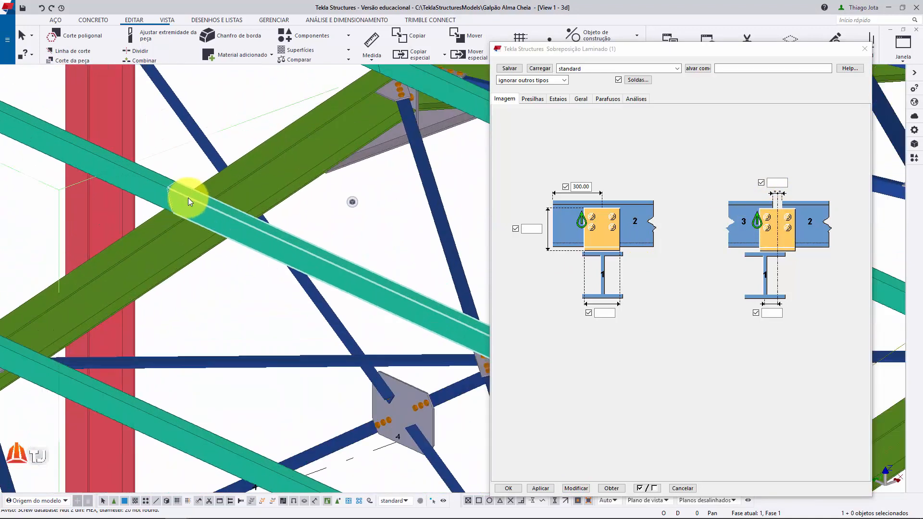
{"action": "scroll", "coordinate": [168, 196], "scroll_direction": "up", "scroll_amount": 1}
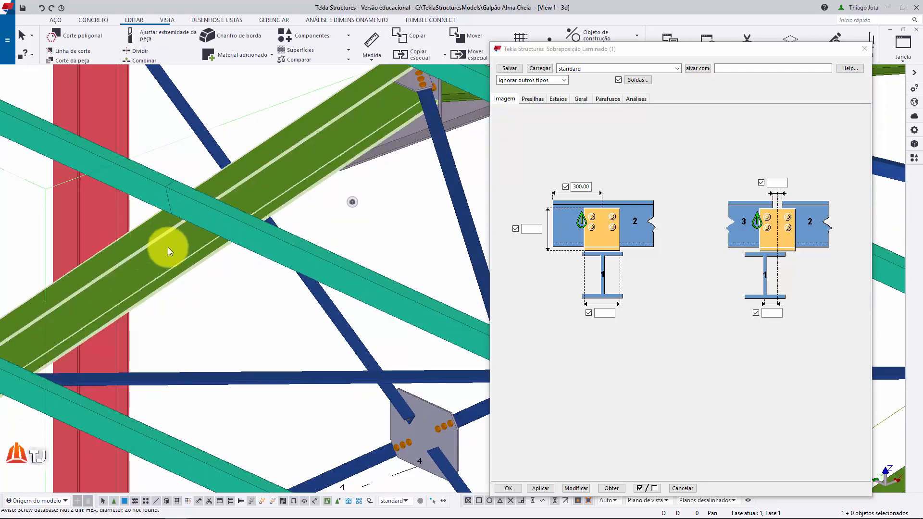
{"action": "scroll", "coordinate": [131, 248], "scroll_direction": "down", "scroll_amount": 4}
{"action": "scroll", "coordinate": [259, 283], "scroll_direction": "up", "scroll_amount": 4}
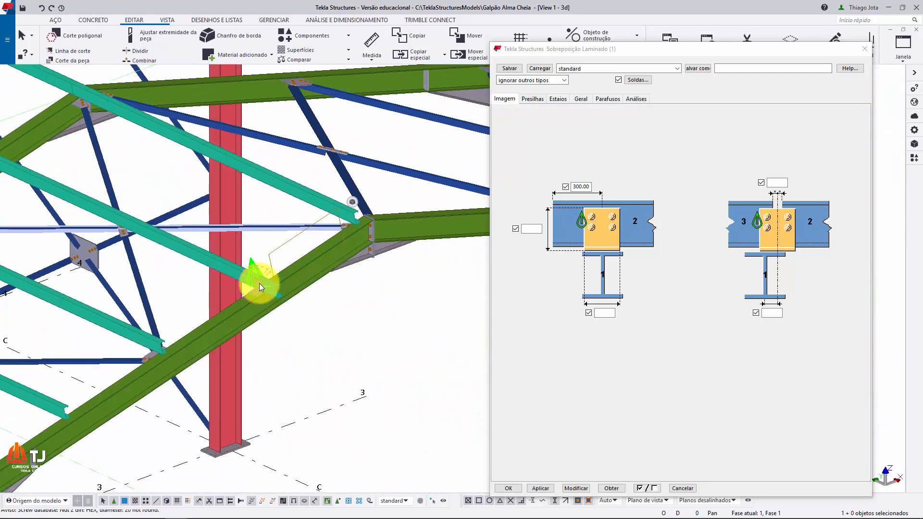
{"action": "scroll", "coordinate": [260, 278], "scroll_direction": "up", "scroll_amount": 2}
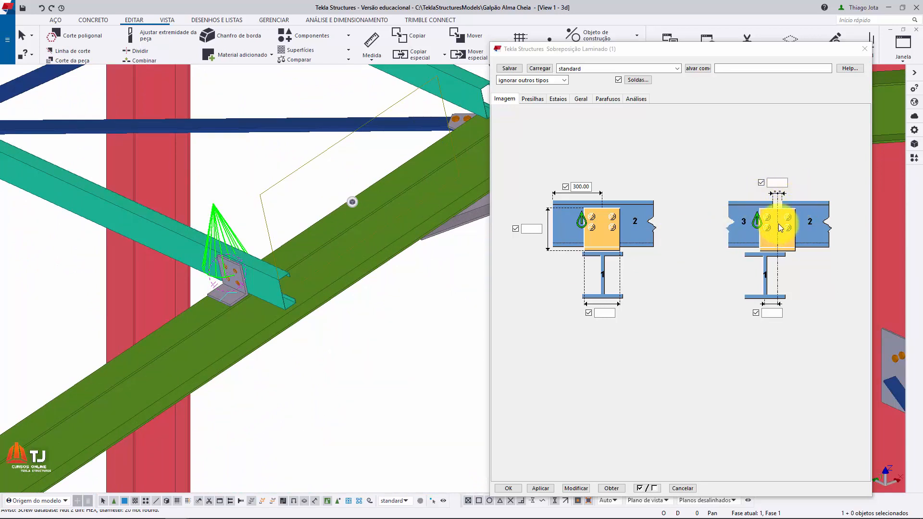
- Set the gap between the two adjoining purlins to 3 mm and modify the connection
{"action": "left_click", "coordinate": [776, 183]}
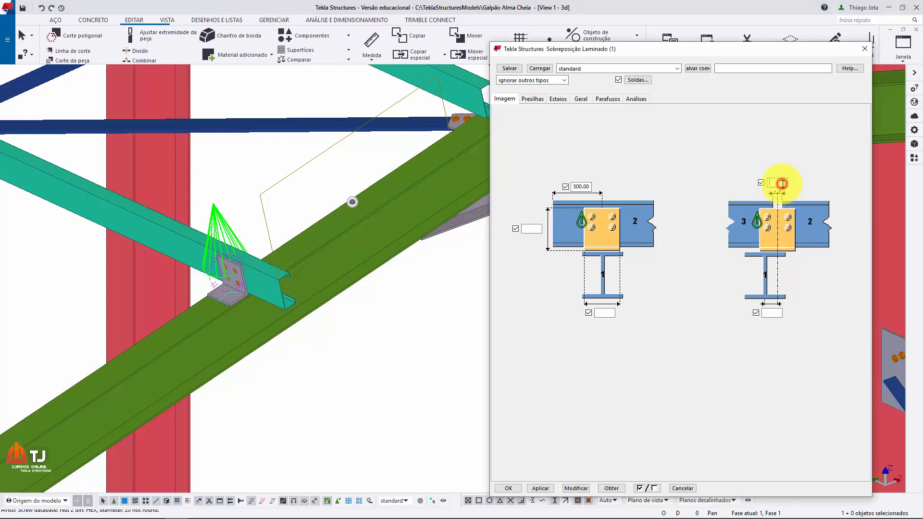
{"action": "type", "text": "3"}
{"action": "left_click", "coordinate": [579, 488]}
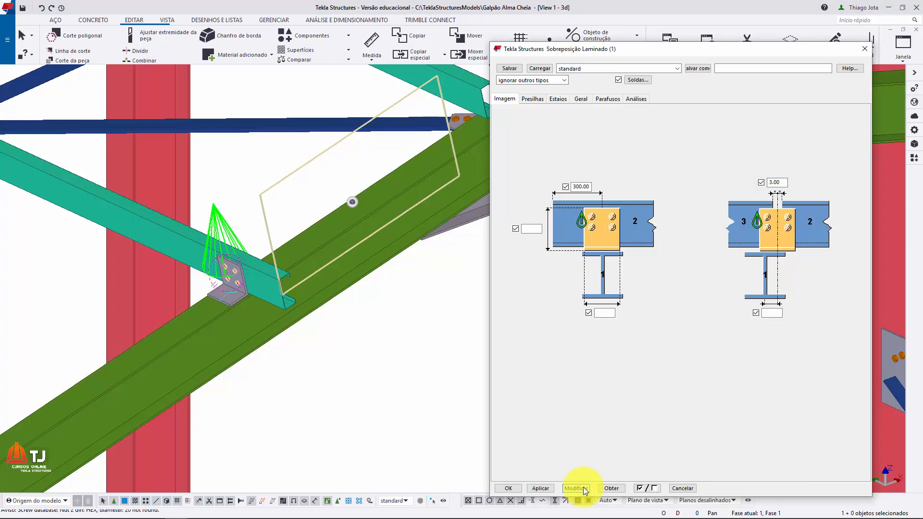
- Open the profile selection for the cleat (Perfil do calço) and choose the parametric L section under Perfis L
{"action": "left_click", "coordinate": [529, 100]}
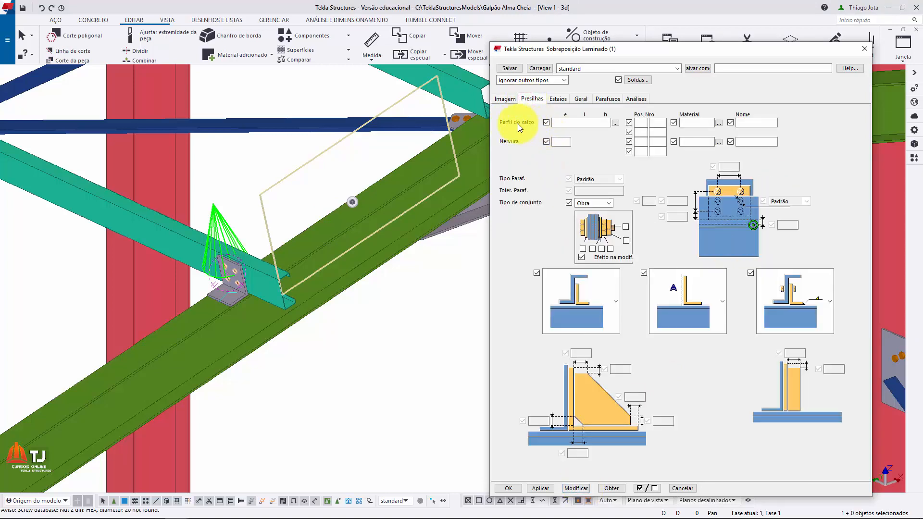
{"action": "scroll", "coordinate": [279, 244], "scroll_direction": "up", "scroll_amount": 5}
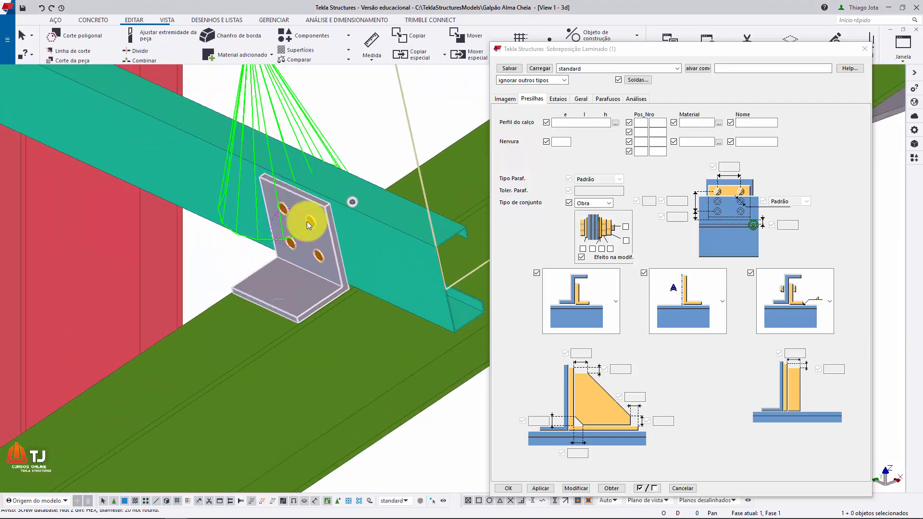
{"action": "left_click", "coordinate": [615, 123]}
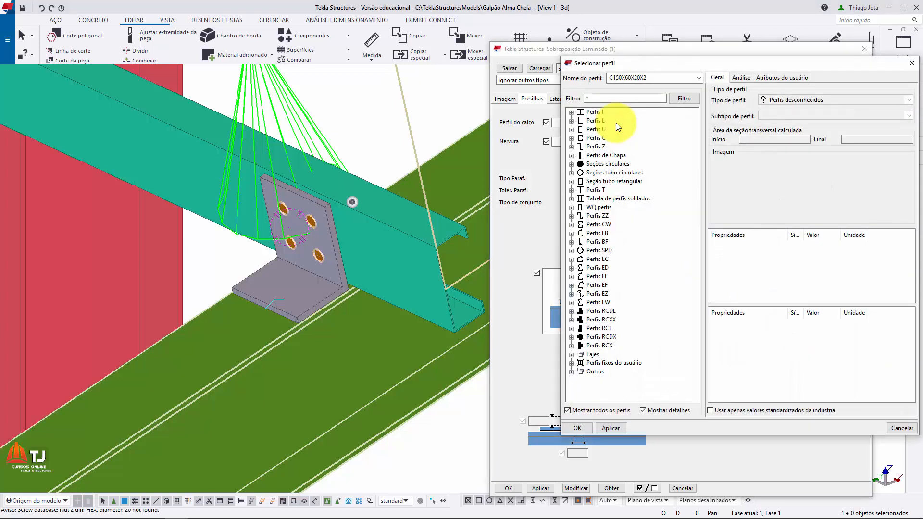
{"action": "left_click", "coordinate": [571, 120]}
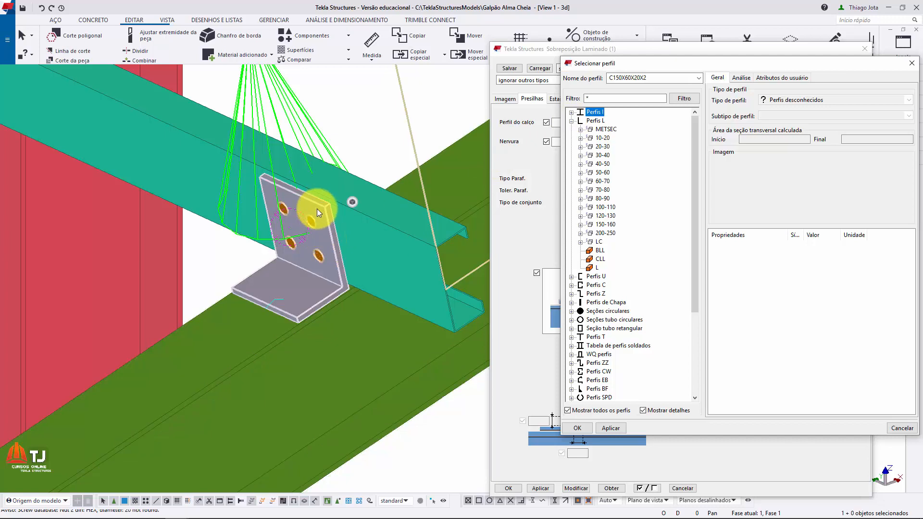
{"action": "left_click", "coordinate": [596, 268]}
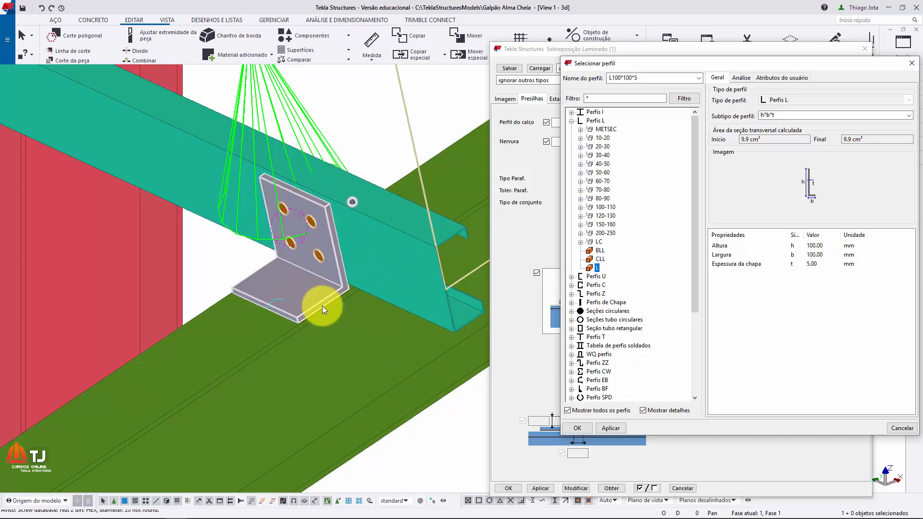
- Set the L profile's height to 150 mm, width to 120 mm and plate thickness to 6.3 mm, and accept it for the cleat
{"action": "double_click", "coordinate": [816, 245]}
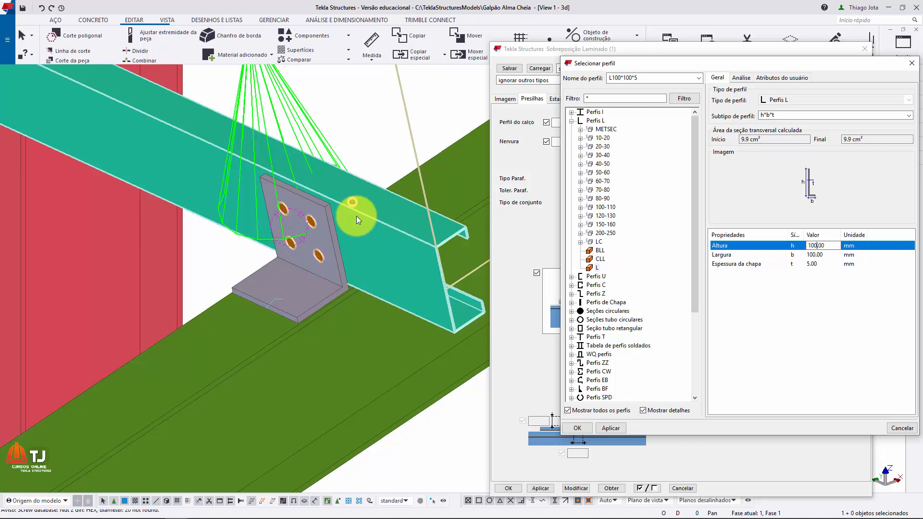
{"action": "scroll", "coordinate": [310, 195], "scroll_direction": "up", "scroll_amount": 3}
{"action": "scroll", "coordinate": [318, 218], "scroll_direction": "down", "scroll_amount": 4}
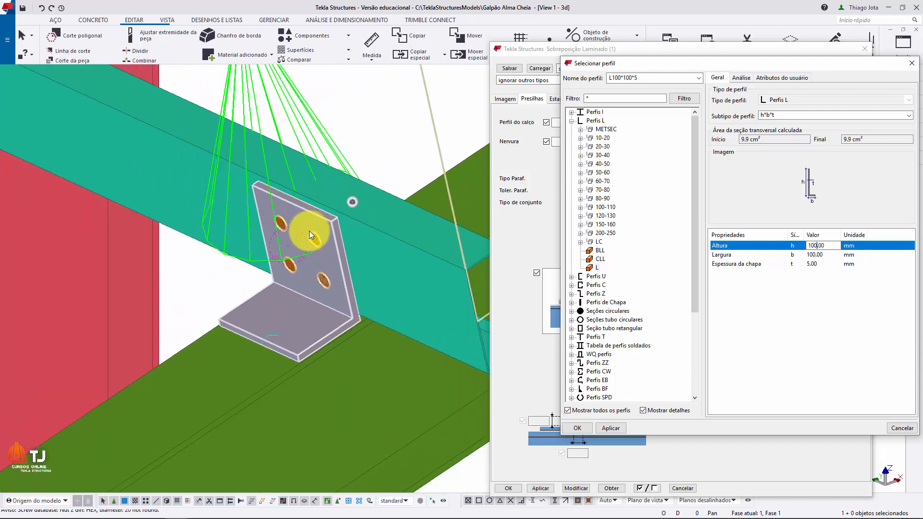
{"action": "double_click", "coordinate": [817, 246]}
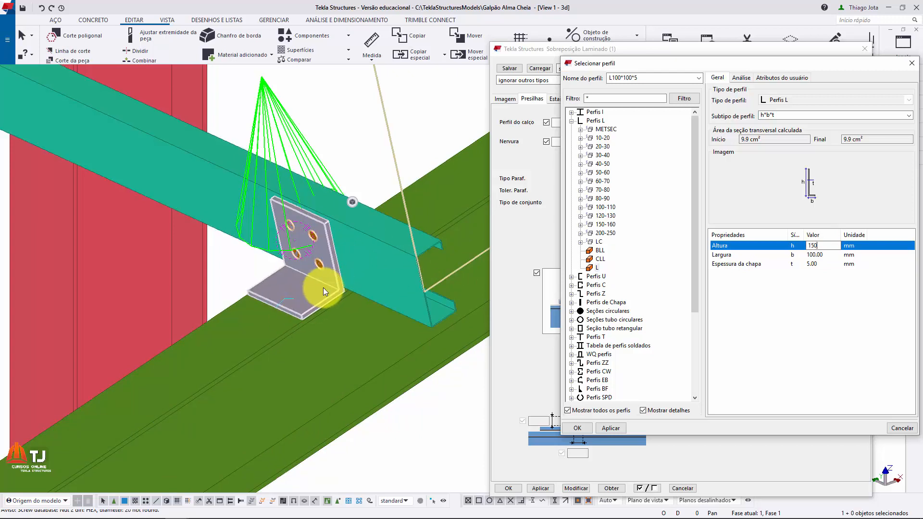
{"action": "left_click", "coordinate": [826, 254]}
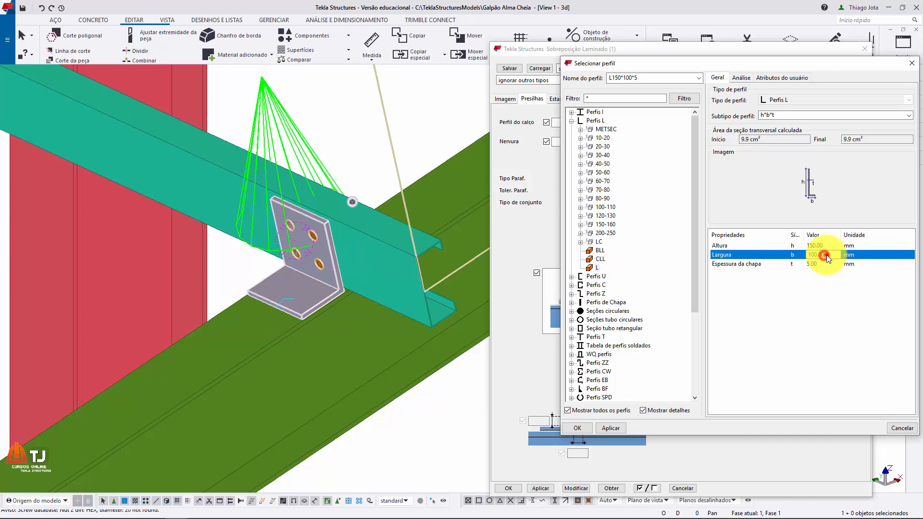
{"action": "type", "text": "120"}
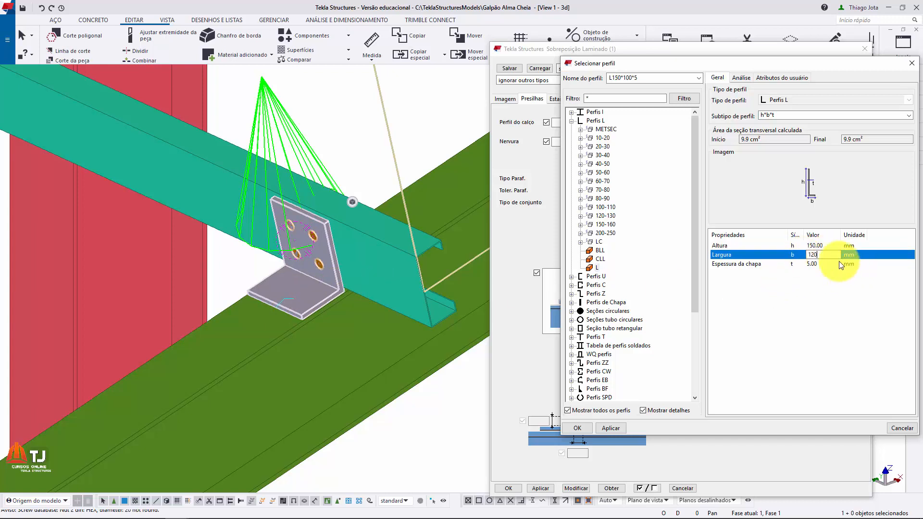
{"action": "left_click", "coordinate": [816, 263]}
{"action": "type", "text": "6."}
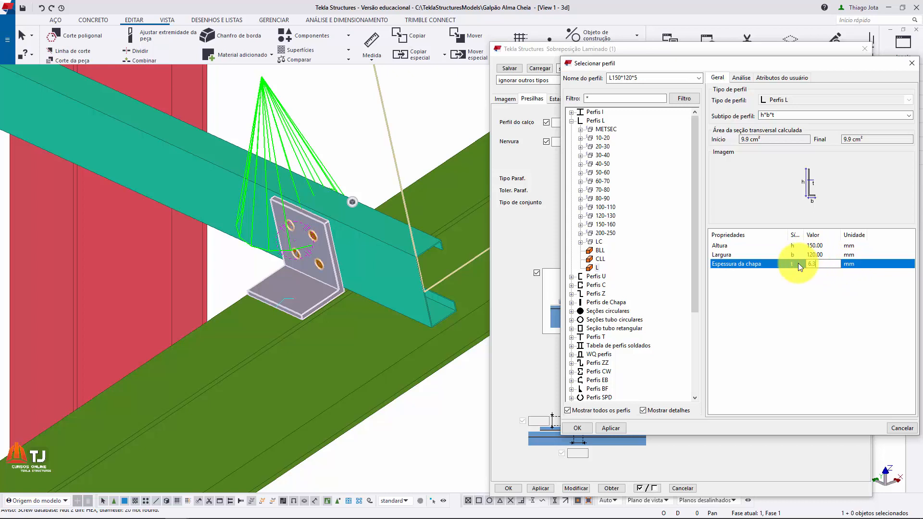
{"action": "type", "text": "3"}
{"action": "left_click", "coordinate": [583, 428]}
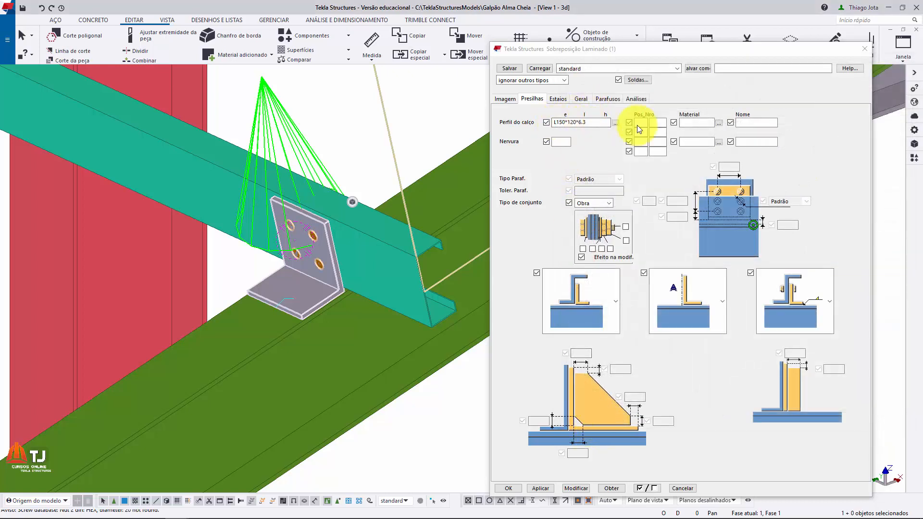
- Give the cleat profile the material A36 and the name CANTONEIRA, and modify the connection
{"action": "left_click", "coordinate": [694, 123]}
{"action": "type", "text": "A36"}
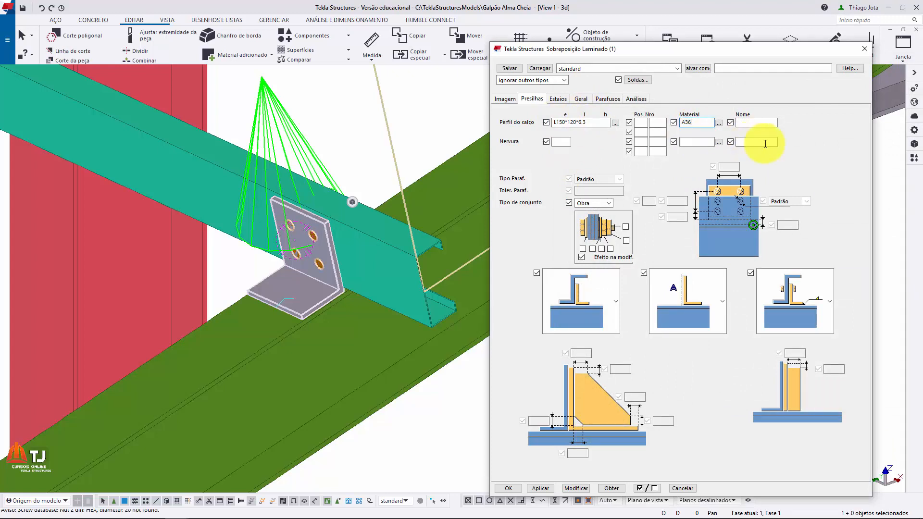
{"action": "left_click", "coordinate": [765, 123]}
{"action": "type", "text": "CANTON"}
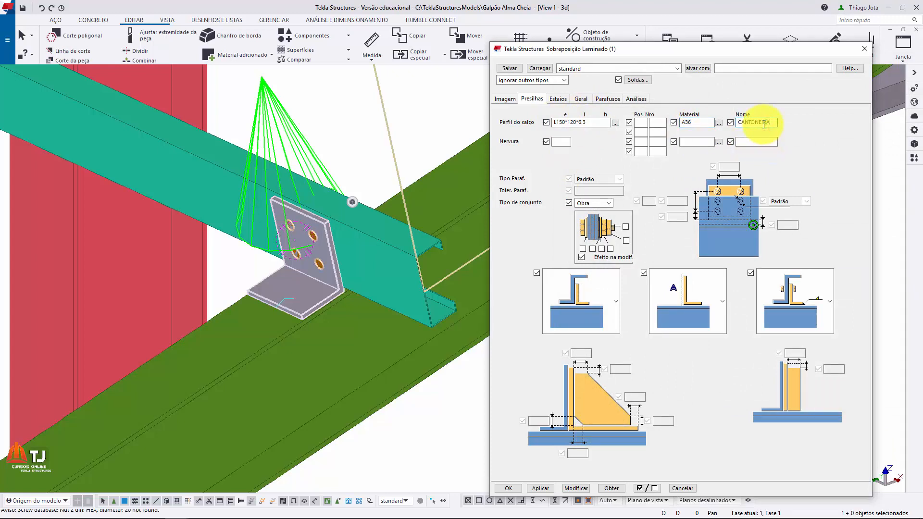
{"action": "type", "text": "EIRA"}
{"action": "left_click", "coordinate": [579, 487]}
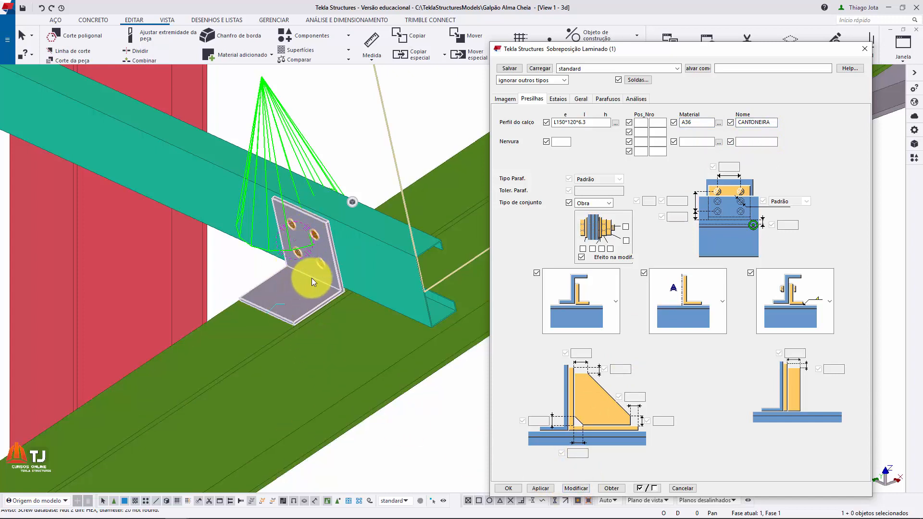
- Set the rib (Nervura) to 6.3 mm thickness, material A36 and name CHAPA, and modify the connection
{"action": "left_click", "coordinate": [563, 142]}
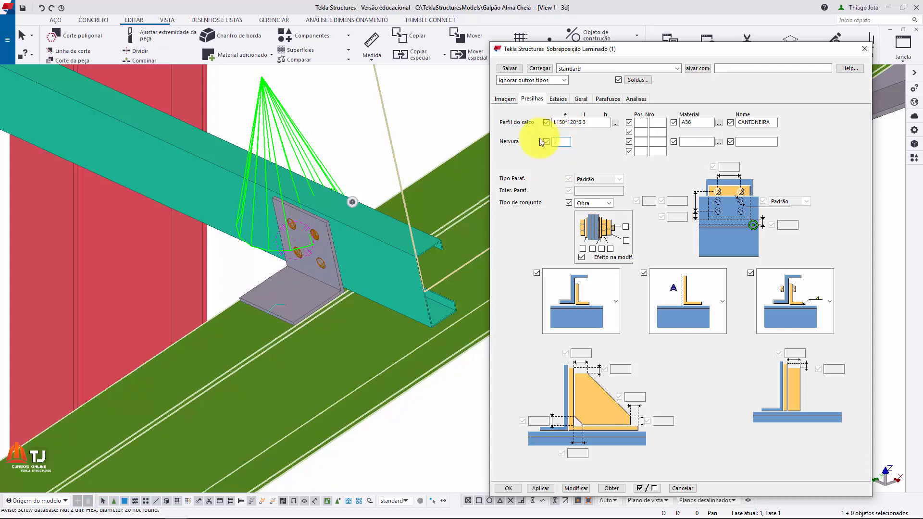
{"action": "left_click", "coordinate": [544, 140]}
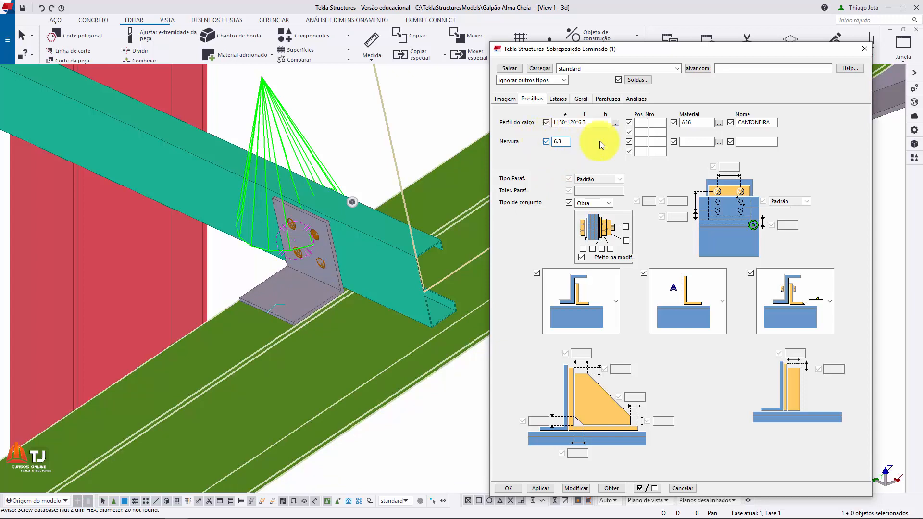
{"action": "left_click", "coordinate": [697, 142]}
{"action": "type", "text": "A36"}
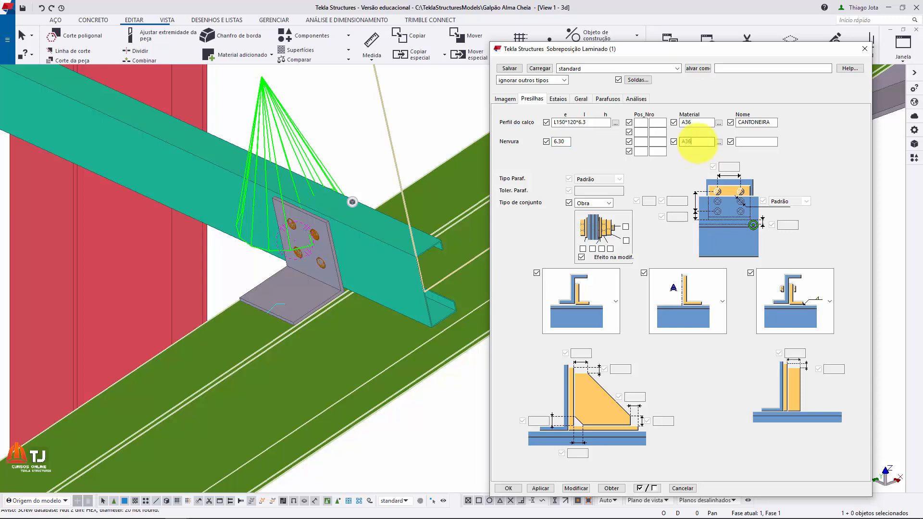
{"action": "left_click", "coordinate": [752, 141]}
{"action": "type", "text": "CHAP"}
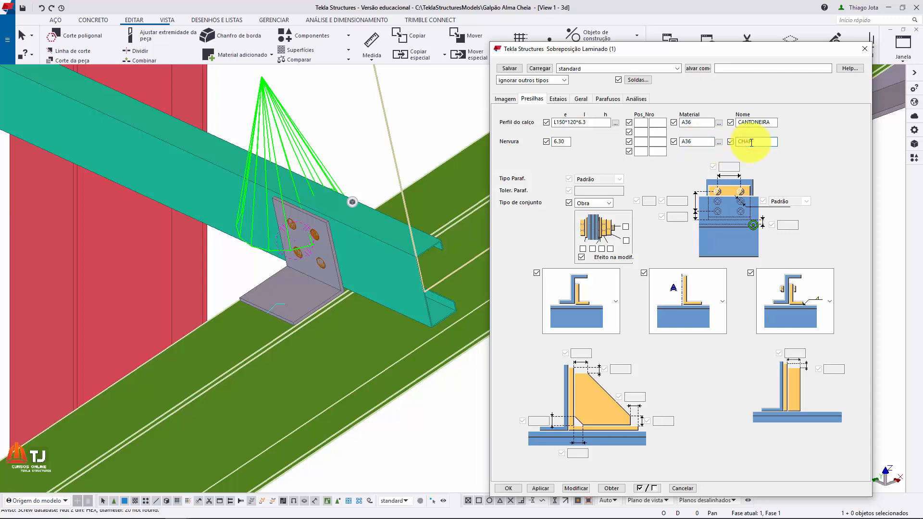
{"action": "type", "text": "A"}
{"action": "left_click", "coordinate": [569, 488]}
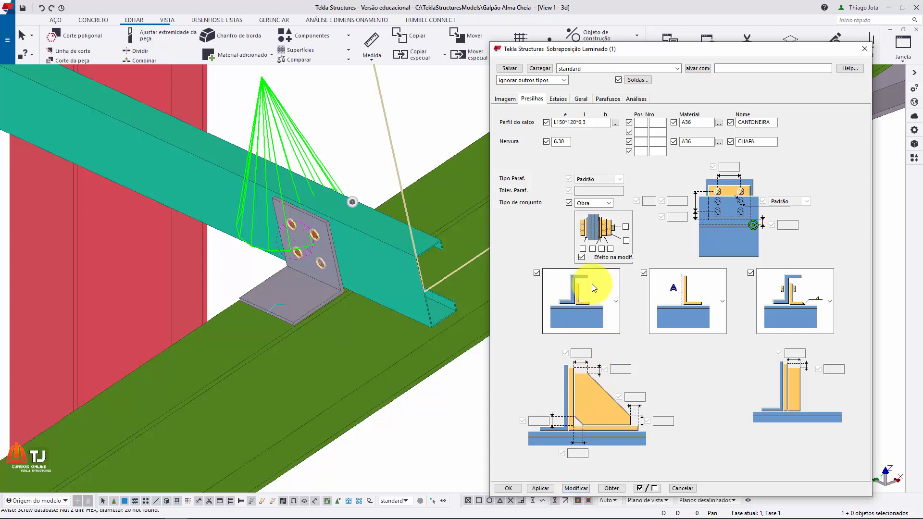
- Choose the cleat type with a tapered stiffener rib between the angle's two legs
{"action": "left_click", "coordinate": [605, 298]}
{"action": "left_click_drag", "start_coordinate": [615, 371], "coordinate": [618, 410]}
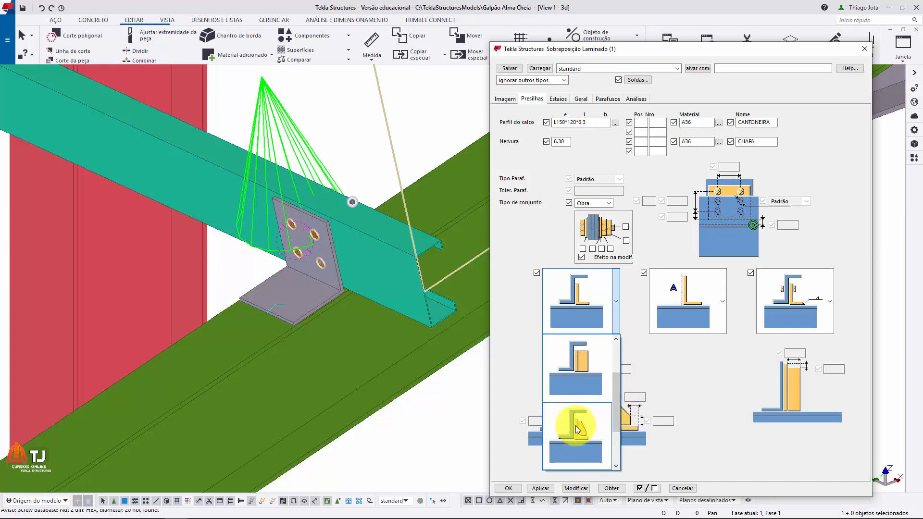
{"action": "left_click", "coordinate": [616, 409]}
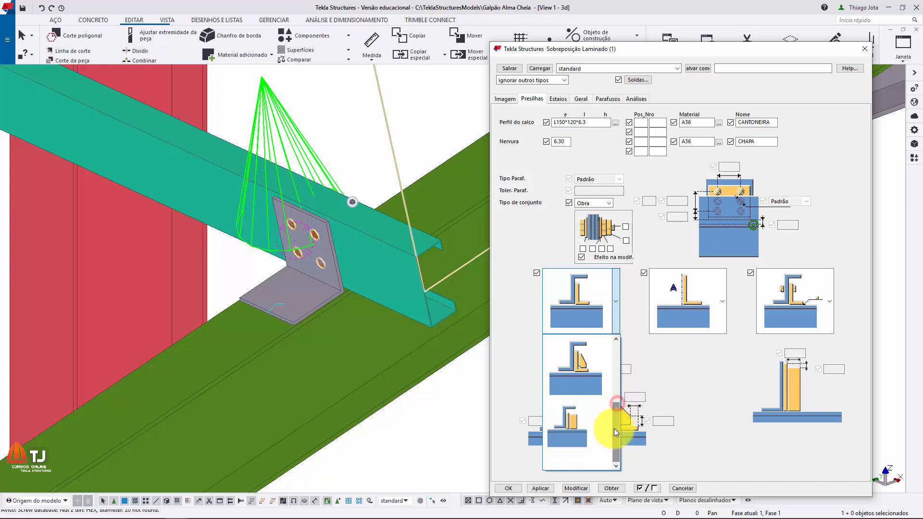
{"action": "left_click", "coordinate": [575, 363]}
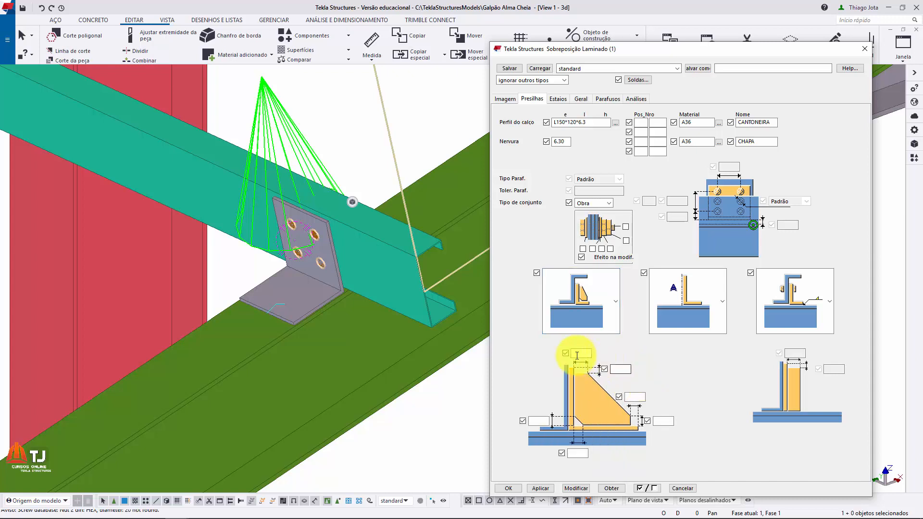
- Apply the tapered stiffener rib cleat type to the selected purlin connection
{"action": "left_click", "coordinate": [587, 486]}
{"action": "scroll", "coordinate": [290, 282], "scroll_direction": "up", "scroll_amount": 2}
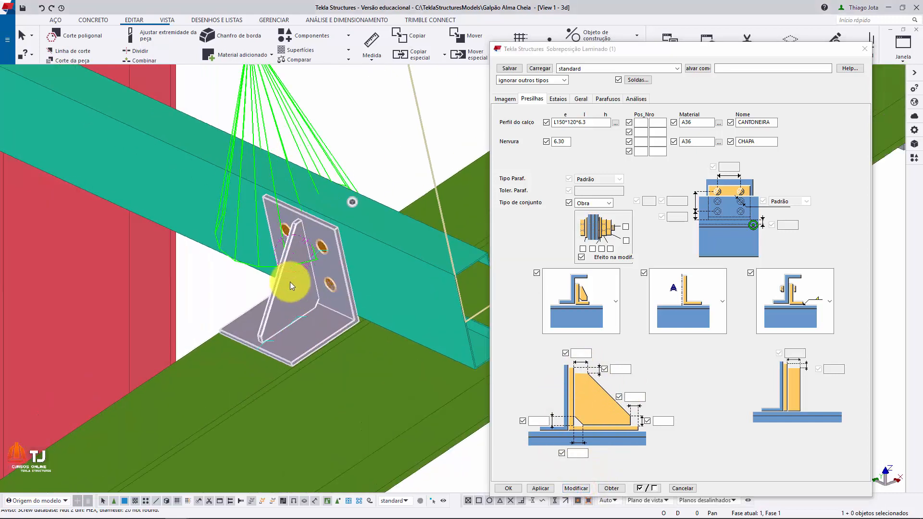
{"action": "scroll", "coordinate": [290, 282], "scroll_direction": "up", "scroll_amount": 1}
{"action": "scroll", "coordinate": [303, 278], "scroll_direction": "up", "scroll_amount": 1}
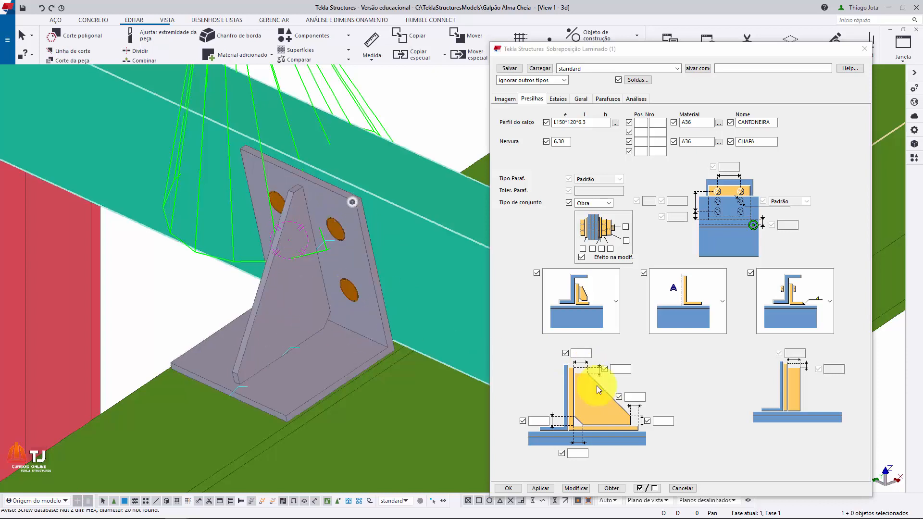
- Set the rib's upper end to 0 mm vertical offset and 10 mm width, and modify the connection
{"action": "left_click", "coordinate": [624, 371]}
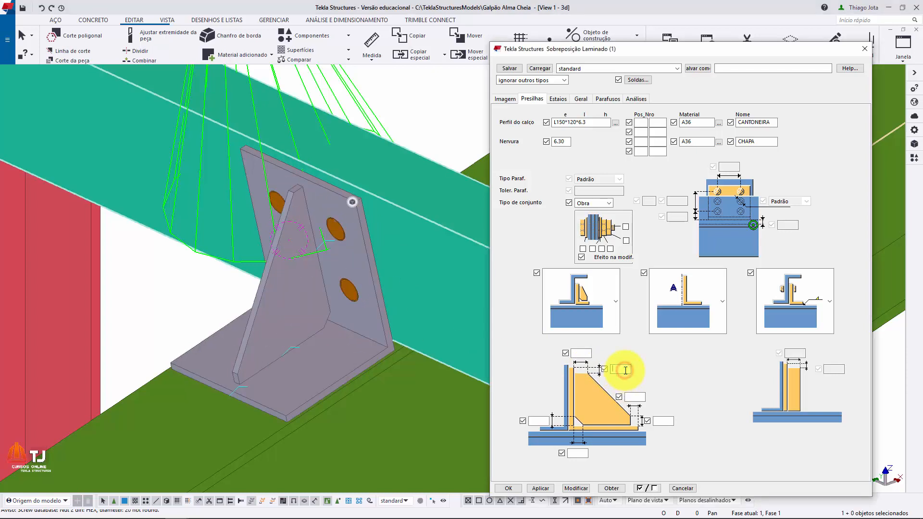
{"action": "left_click", "coordinate": [581, 353]}
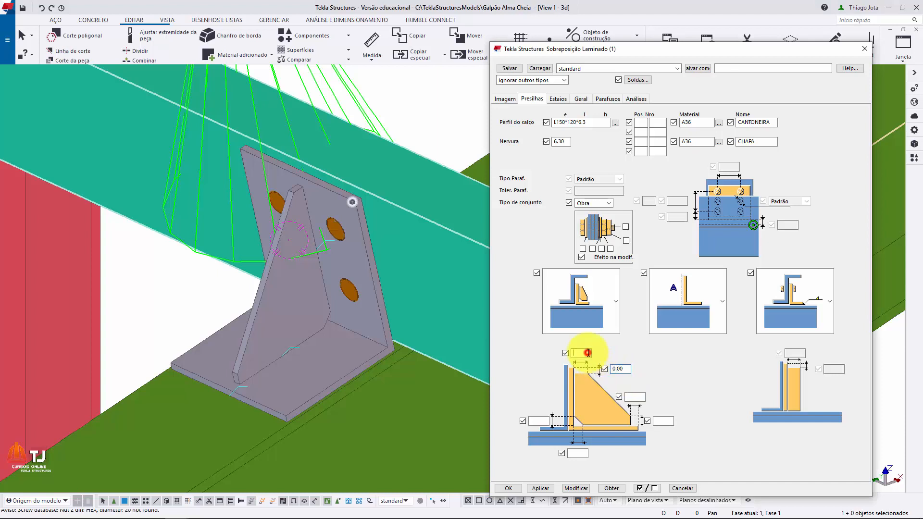
{"action": "type", "text": "10"}
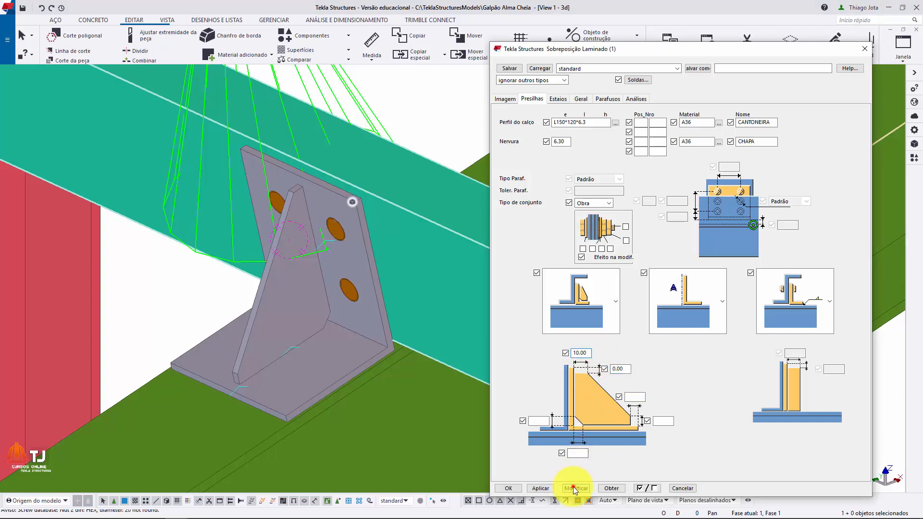
{"action": "left_click", "coordinate": [574, 488]}
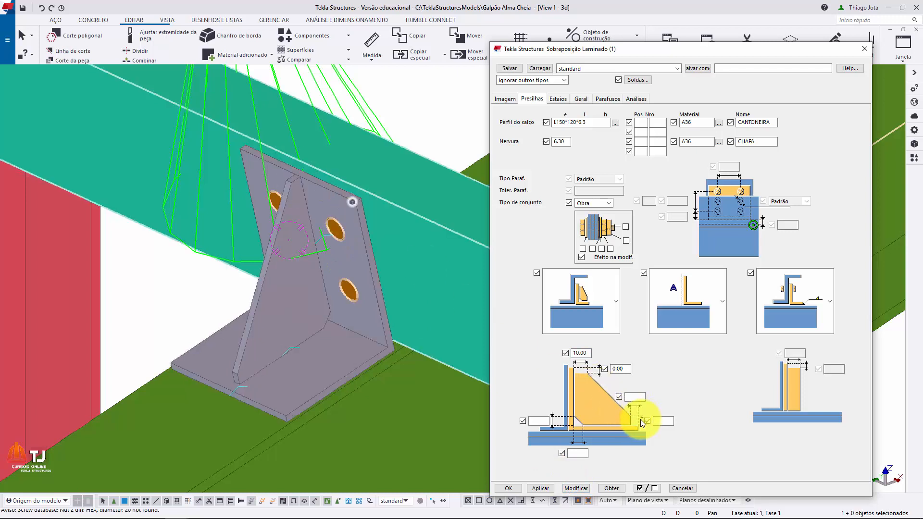
- Set the rib's outer base end to 0 mm horizontal offset and 10 mm edge height, and modify the connection
{"action": "left_click", "coordinate": [635, 397]}
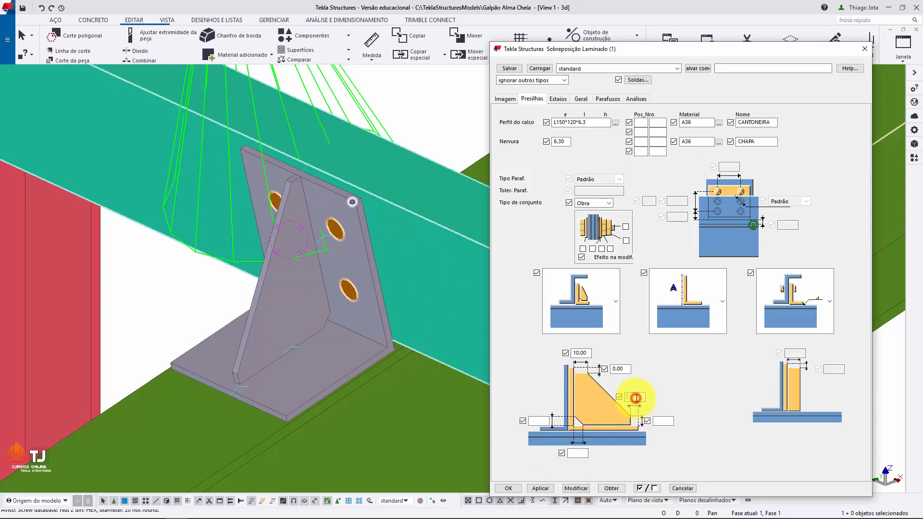
{"action": "type", "text": "0"}
{"action": "left_click", "coordinate": [664, 420]}
{"action": "type", "text": "10"}
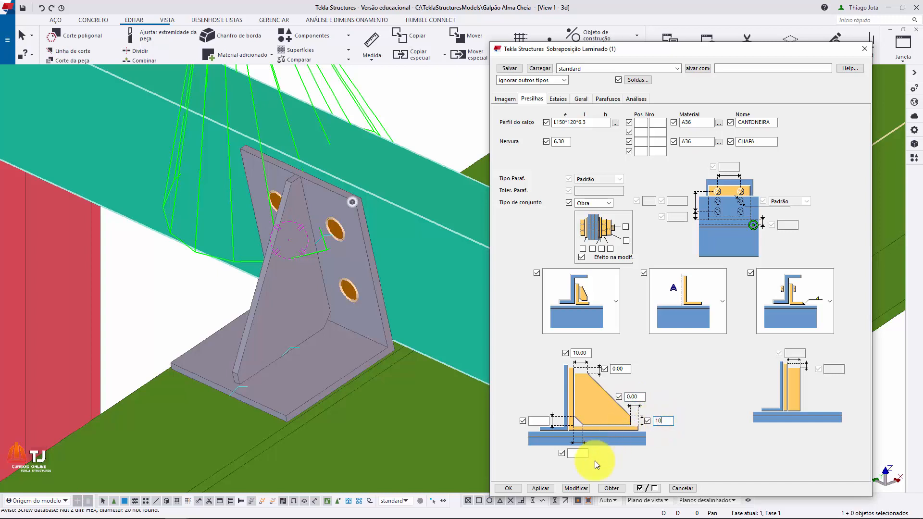
{"action": "left_click", "coordinate": [576, 488]}
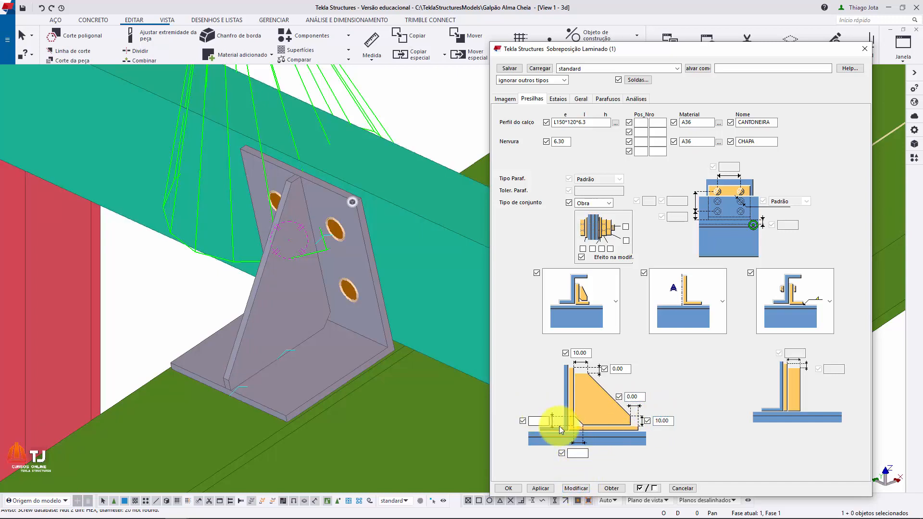
- Set the rib's inner corner chamfer to 15 mm by 15 mm and modify the connection
{"action": "left_click", "coordinate": [352, 324]}
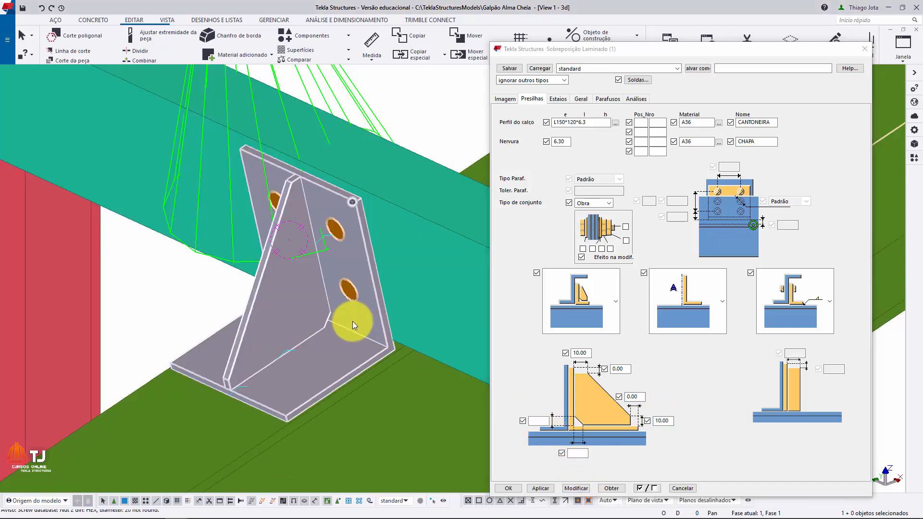
{"action": "scroll", "coordinate": [352, 321], "scroll_direction": "up", "scroll_amount": 4}
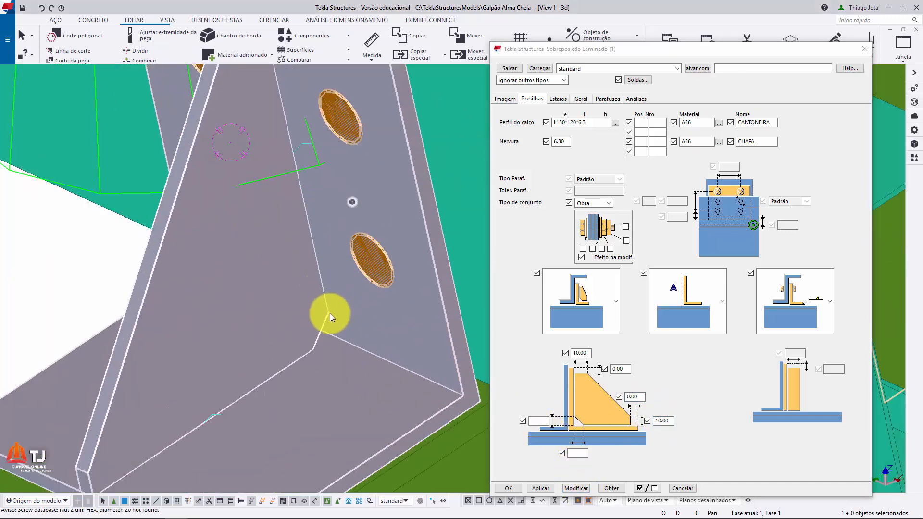
{"action": "left_click", "coordinate": [543, 421]}
{"action": "type", "text": "15"}
{"action": "left_click", "coordinate": [577, 453]}
{"action": "type", "text": "15"}
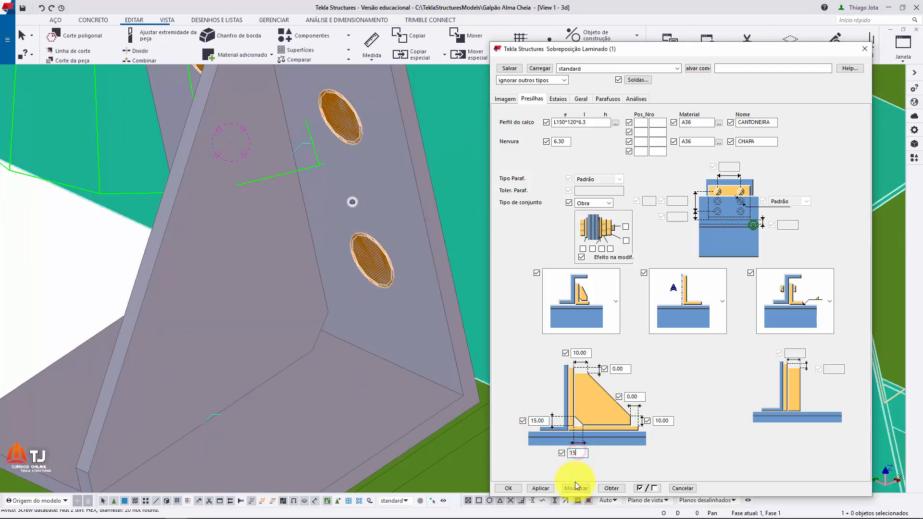
{"action": "left_click", "coordinate": [575, 488]}
{"action": "scroll", "coordinate": [307, 288], "scroll_direction": "down", "scroll_amount": 5}
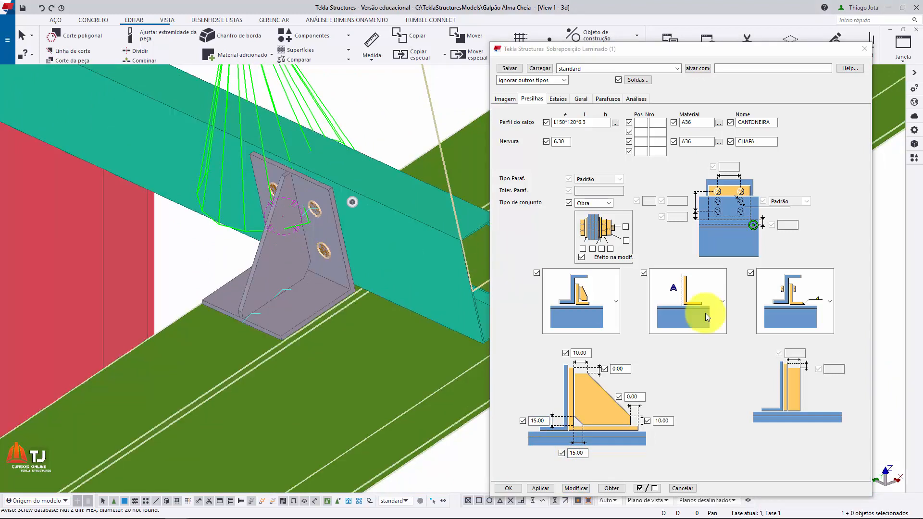
{"action": "left_click", "coordinate": [811, 288]}
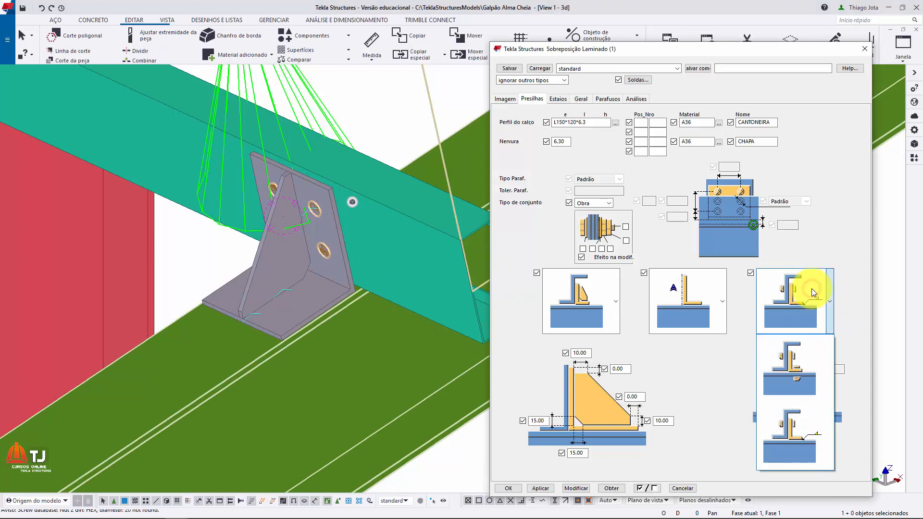
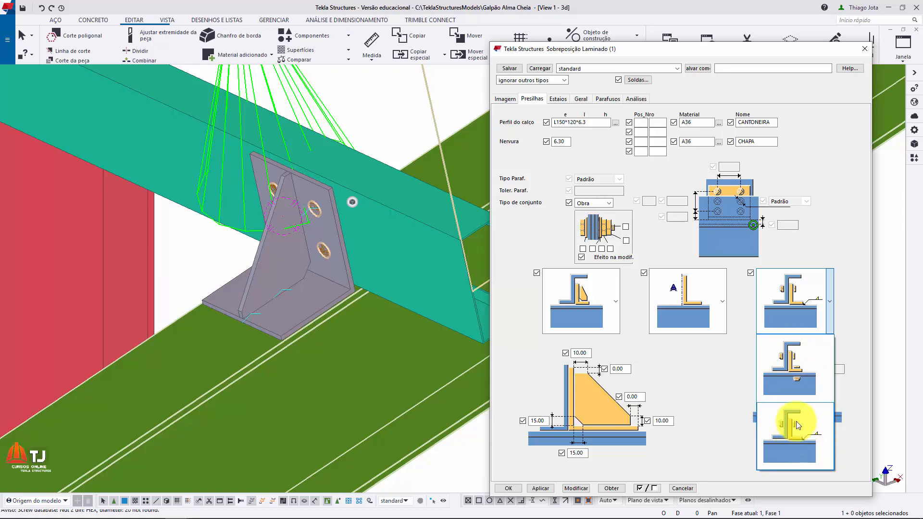
{"action": "left_click", "coordinate": [814, 305]}
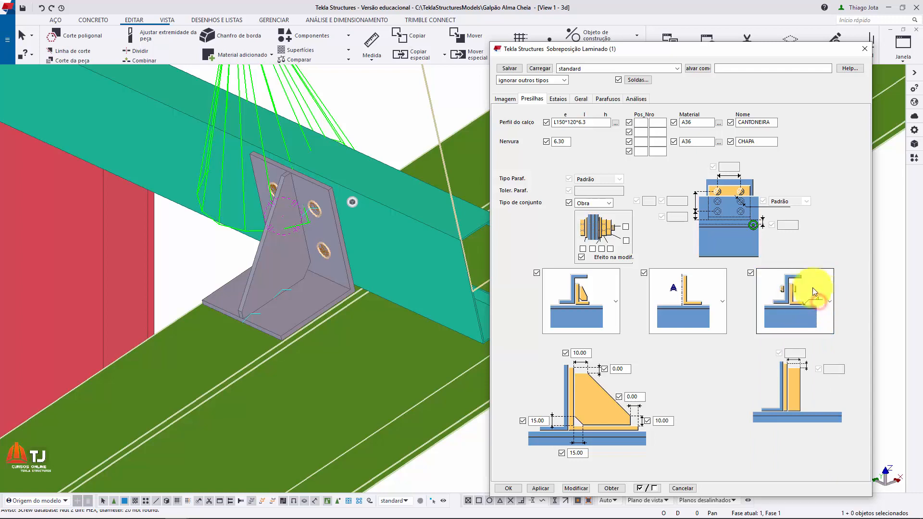
- Set the connection bolts to 15.88 mm diameter, type A325N and 2.12 mm tolerance, and modify the connection
{"action": "left_click", "coordinate": [607, 99]}
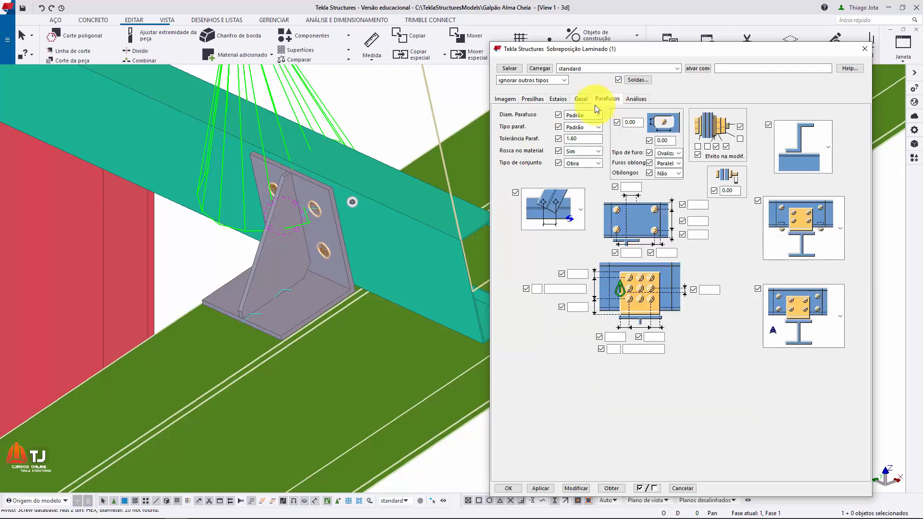
{"action": "left_click", "coordinate": [582, 114]}
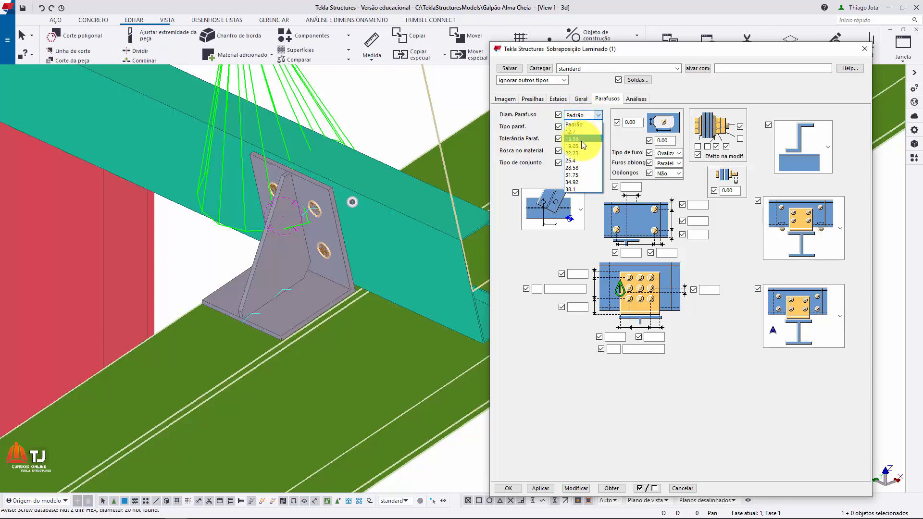
{"action": "left_click", "coordinate": [578, 139]}
{"action": "left_click", "coordinate": [578, 127]}
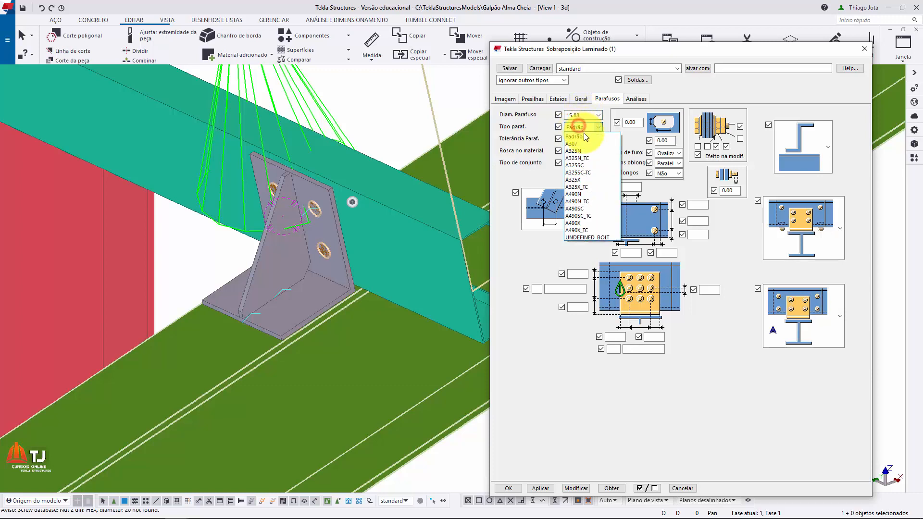
{"action": "left_click", "coordinate": [589, 150]}
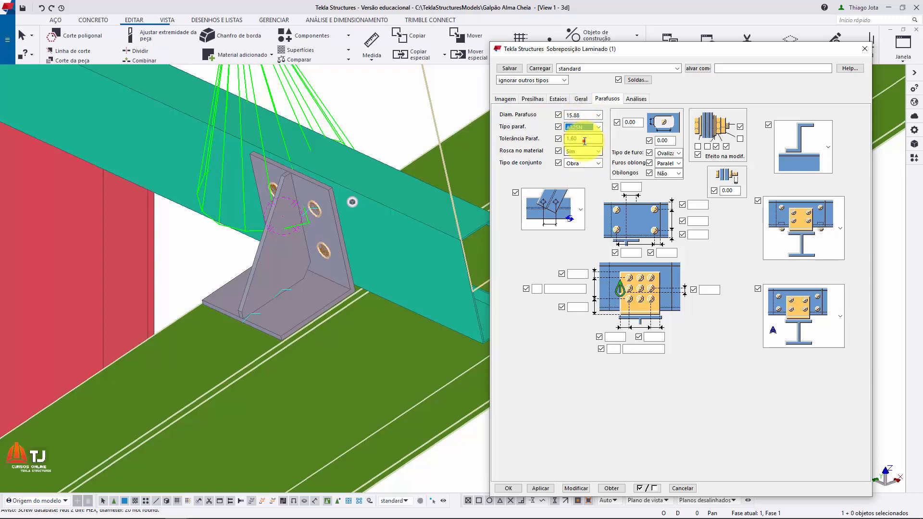
{"action": "left_click", "coordinate": [583, 139]}
{"action": "type", "text": "2.12"}
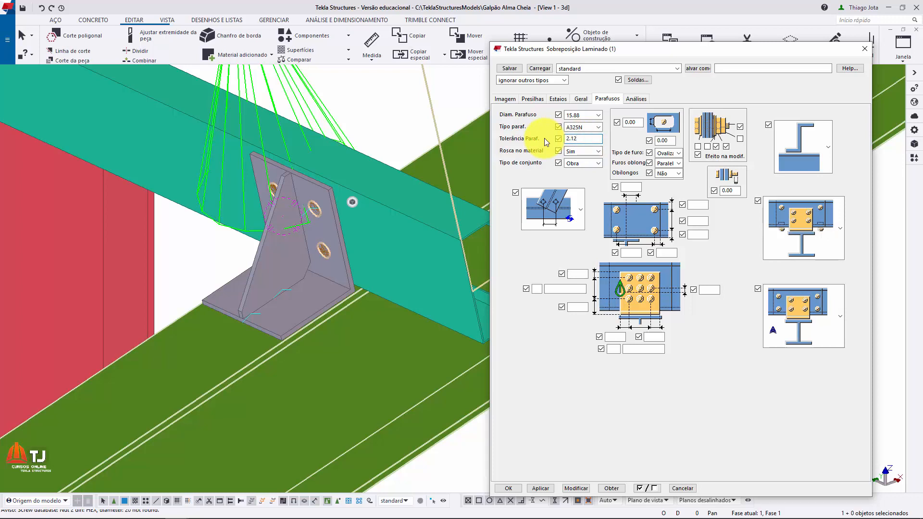
{"action": "left_click", "coordinate": [581, 487]}
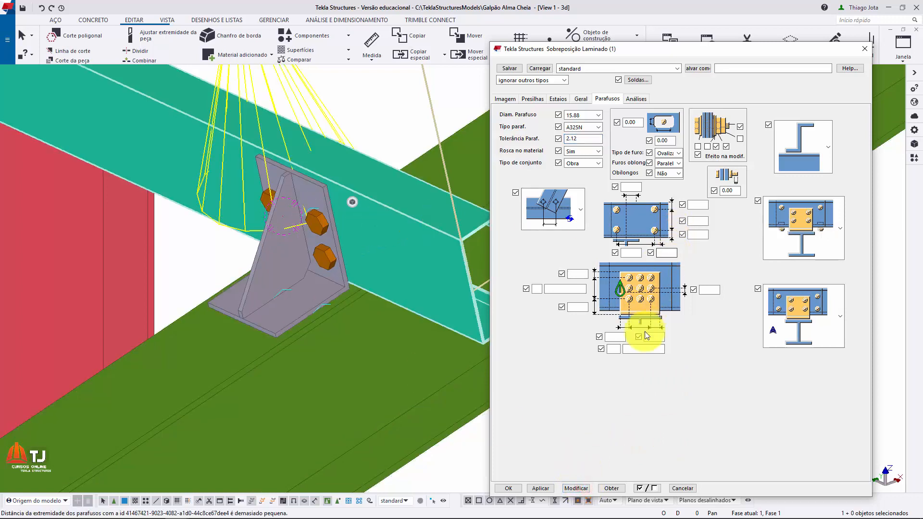
- Set the cleat bolts to 2 columns spaced 75 mm along the purlin, and modify the connection
{"action": "middle_click_drag", "start_coordinate": [315, 261], "coordinate": [378, 239], "text": "ctrl"}
{"action": "scroll", "coordinate": [338, 224], "scroll_direction": "up", "scroll_amount": 1}
{"action": "key", "text": "v"}
{"action": "left_click", "coordinate": [336, 224]}
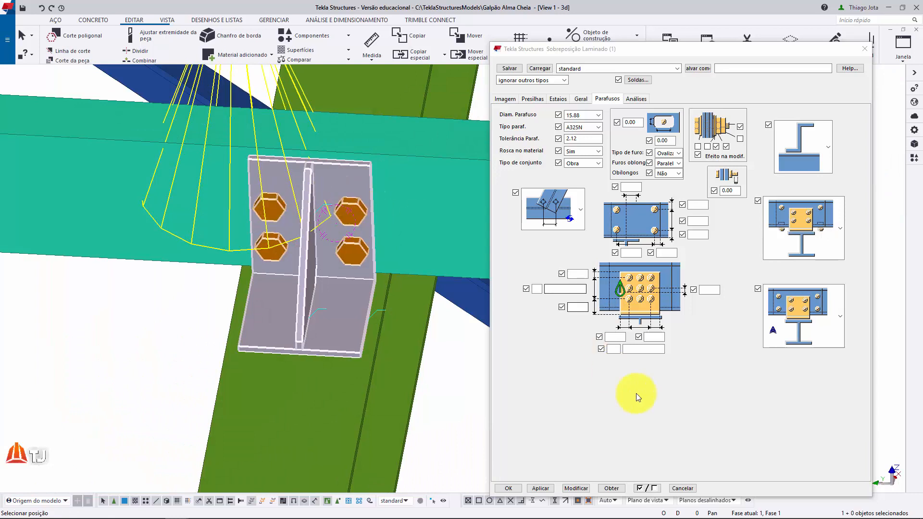
{"action": "left_click", "coordinate": [618, 349]}
{"action": "type", "text": "2"}
{"action": "left_click", "coordinate": [633, 348]}
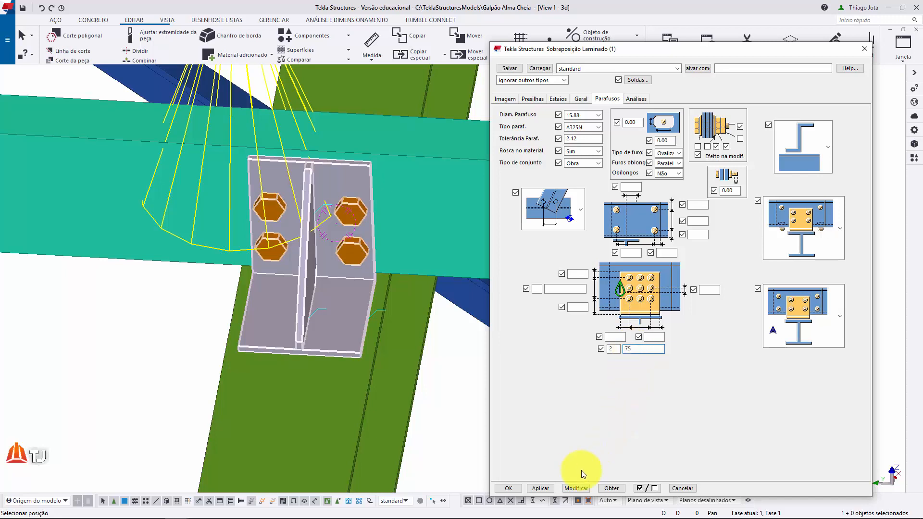
{"action": "left_click", "coordinate": [583, 488]}
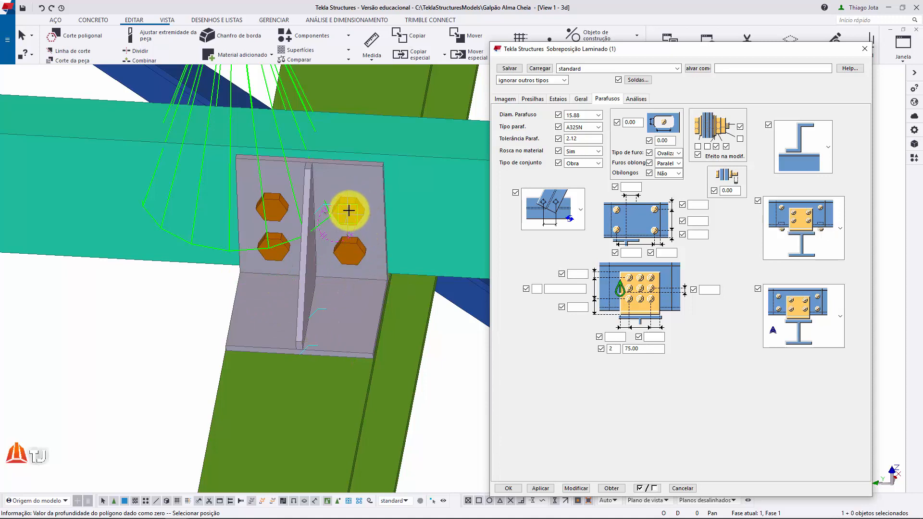
- Set the horizontal bolt edge distances on both sides of the cleat to 25 mm, and modify the connection
{"action": "left_click", "coordinate": [613, 337]}
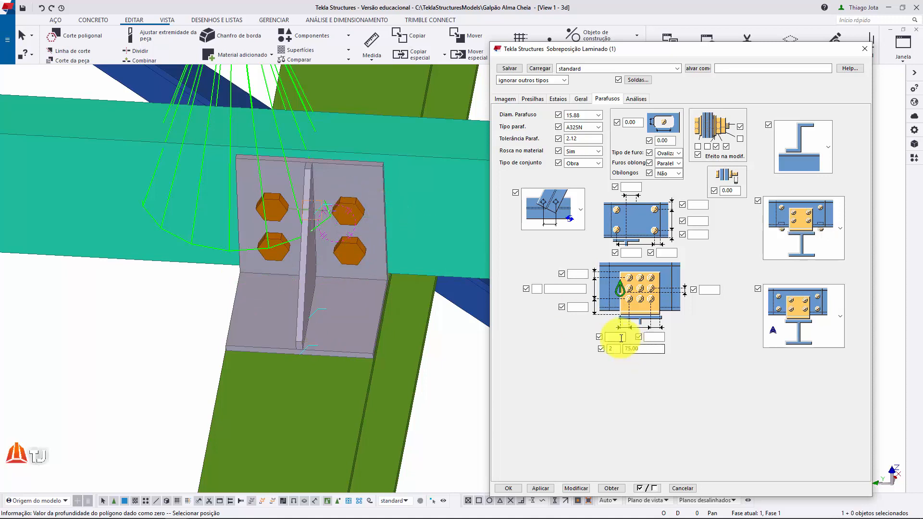
{"action": "type", "text": "25"}
{"action": "left_click", "coordinate": [653, 336]}
{"action": "type", "text": "25"}
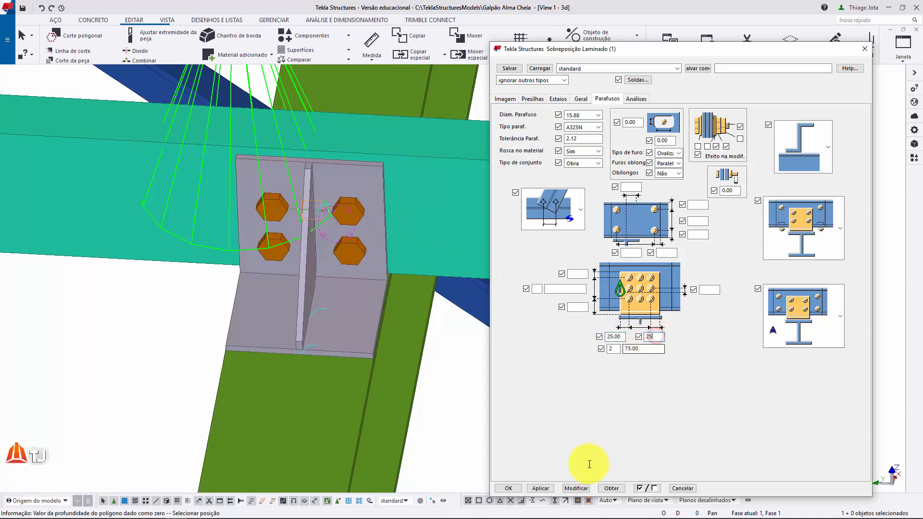
{"action": "left_click", "coordinate": [577, 487]}
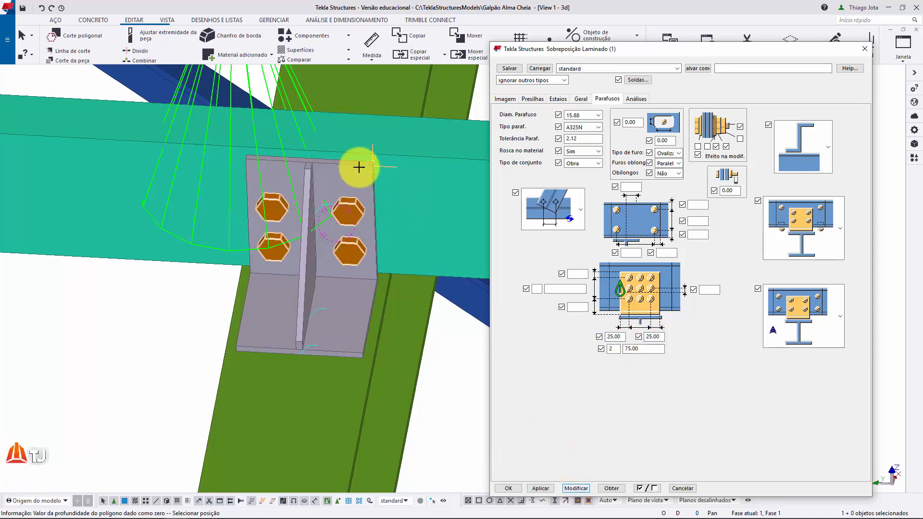
- Set the vertical bolt layout to a 25 mm upper edge distance and 2 rows spaced 75 mm, and modify the connection
{"action": "scroll", "coordinate": [348, 210], "scroll_direction": "up", "scroll_amount": 1}
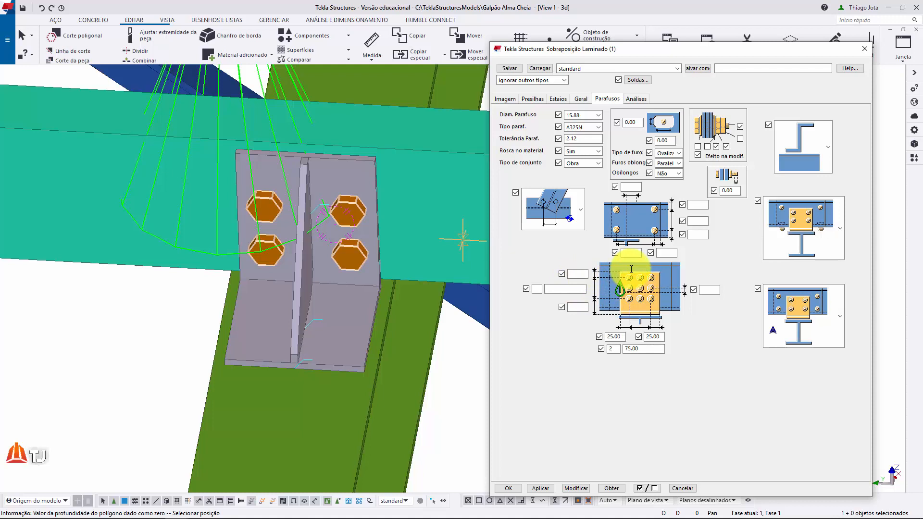
{"action": "left_click", "coordinate": [576, 273]}
{"action": "type", "text": "25"}
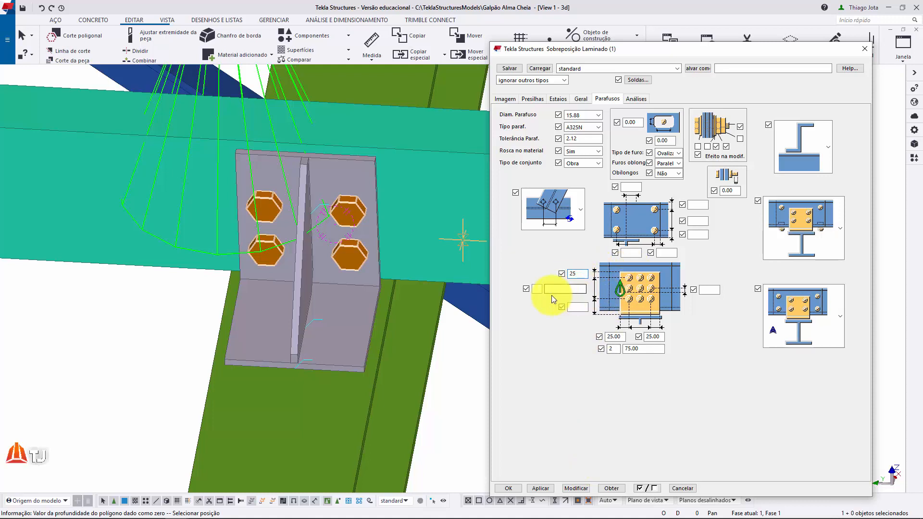
{"action": "left_click", "coordinate": [537, 288]}
{"action": "type", "text": "2"}
{"action": "left_click", "coordinate": [572, 292]}
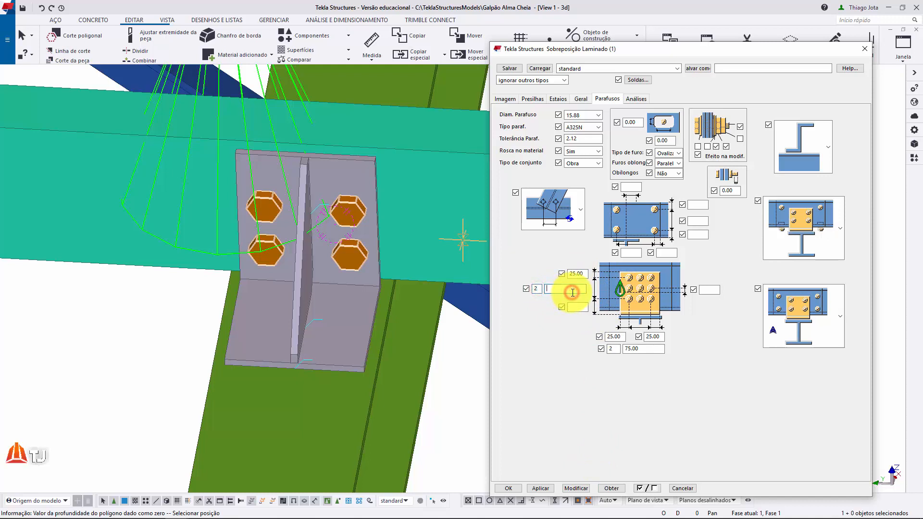
{"action": "type", "text": "75"}
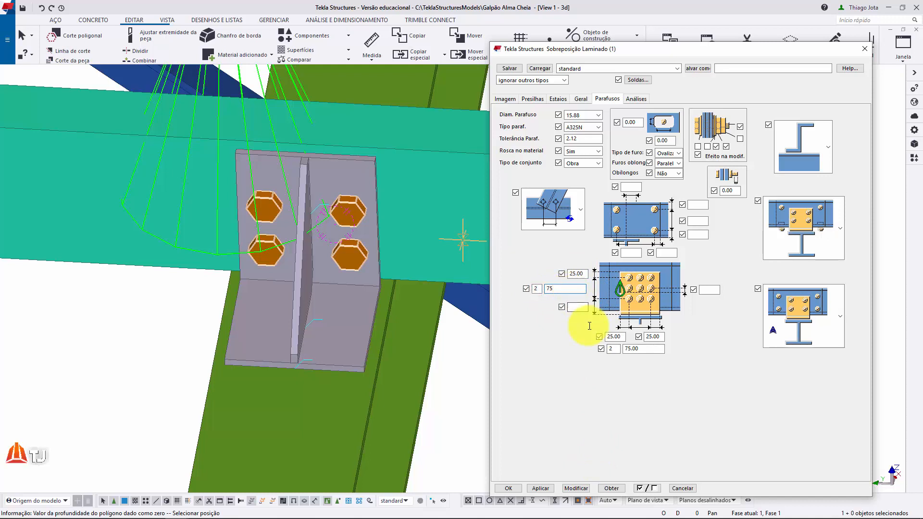
{"action": "left_click", "coordinate": [576, 487]}
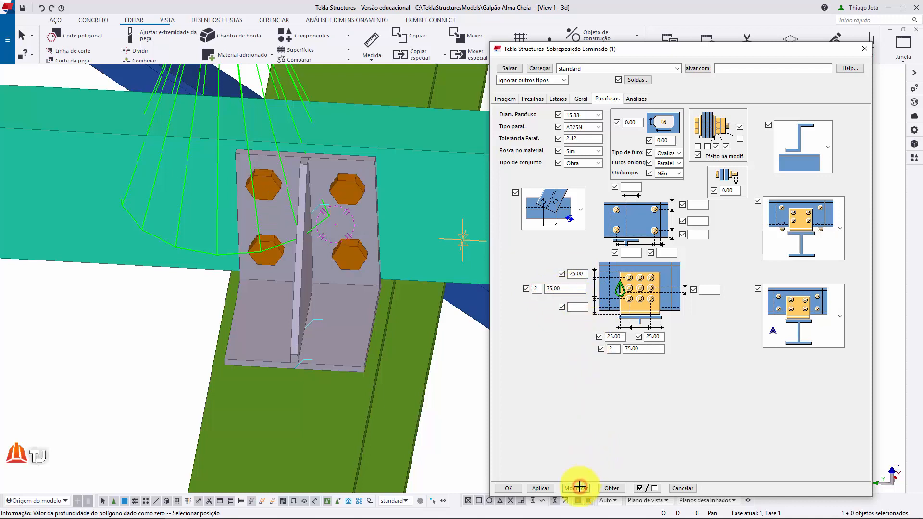
- Save the component settings as "TJ - SUPORTE TERÇA TRAVESSA" and modify the connection with them
{"action": "left_click", "coordinate": [747, 68]}
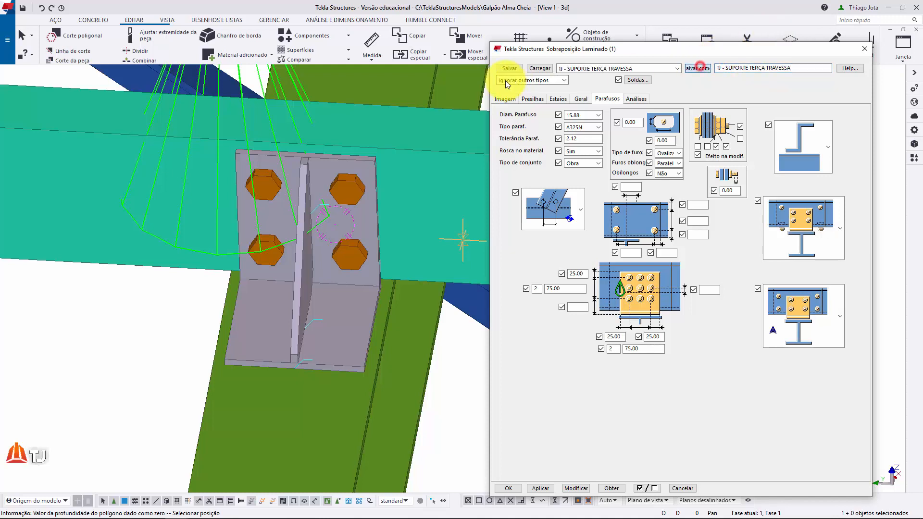
{"action": "left_click", "coordinate": [508, 69]}
{"action": "left_click", "coordinate": [576, 488]}
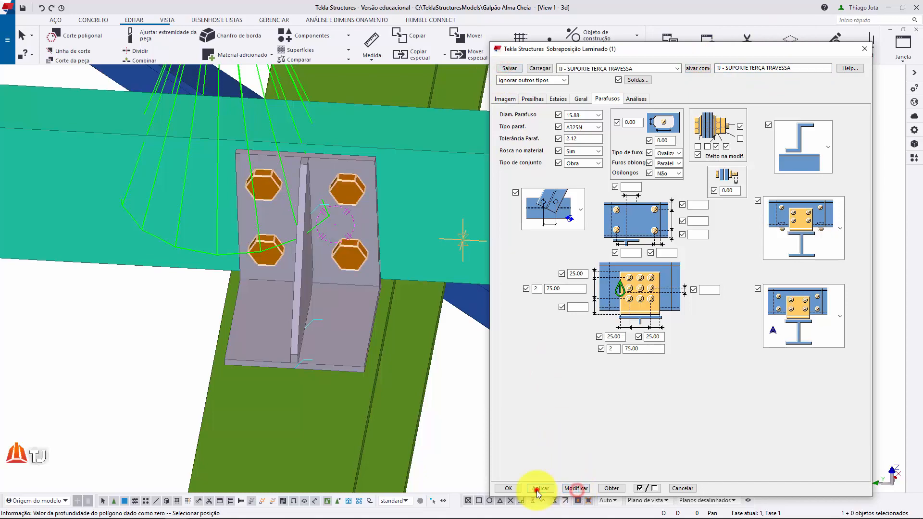
- Close the connection settings and connect the purlin beside the ridge to the grid 1 end rafter with a Sobreposição Laminado component
{"action": "left_click", "coordinate": [507, 487]}
{"action": "scroll", "coordinate": [423, 242], "scroll_direction": "down", "scroll_amount": 3}
{"action": "scroll", "coordinate": [422, 243], "scroll_direction": "down", "scroll_amount": 2}
{"action": "middle_click_drag", "start_coordinate": [410, 229], "coordinate": [362, 250], "text": "ctrl"}
{"action": "scroll", "coordinate": [362, 249], "scroll_direction": "down", "scroll_amount": 3}
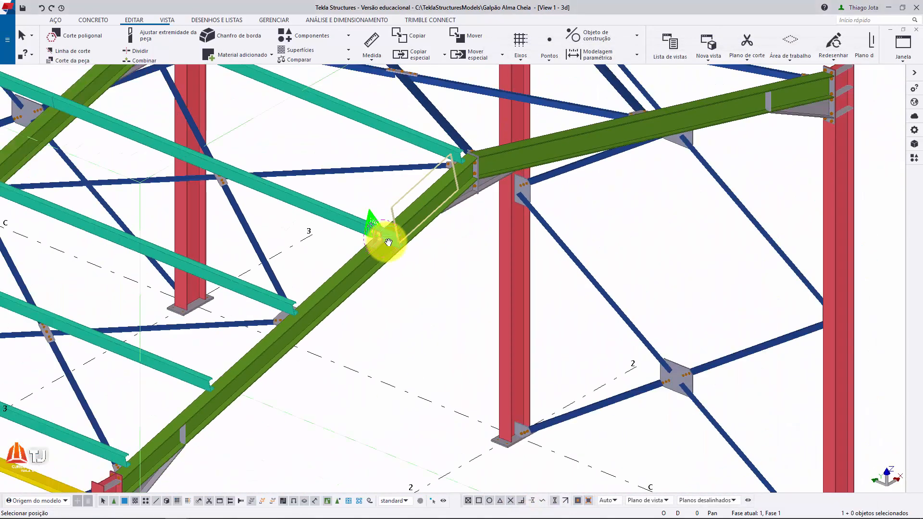
{"action": "key", "text": "ctrl+f"}
{"action": "left_click", "coordinate": [867, 199]}
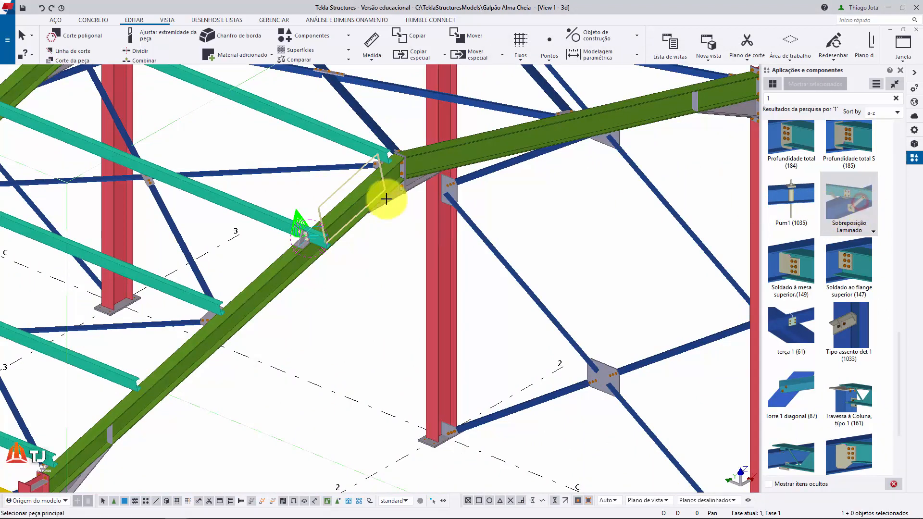
{"action": "scroll", "coordinate": [383, 231], "scroll_direction": "up", "scroll_amount": 5}
{"action": "left_click", "coordinate": [355, 127]}
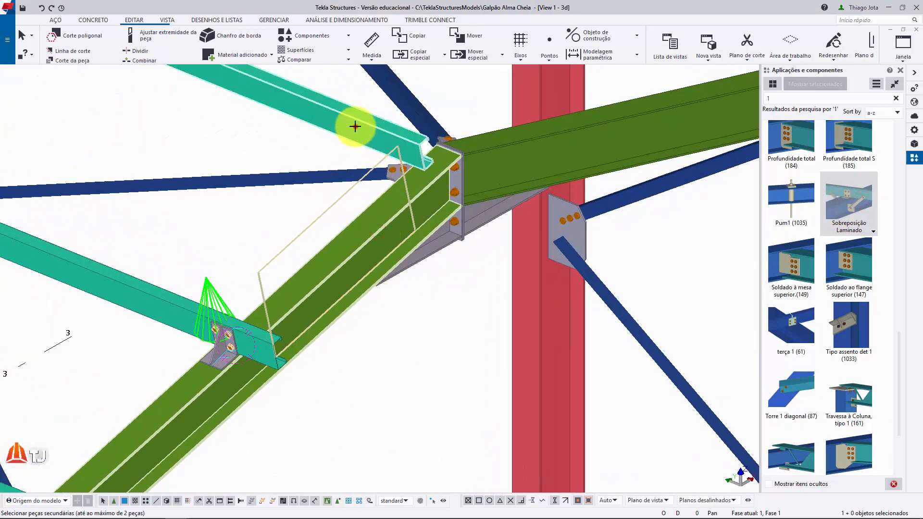
{"action": "middle_click", "coordinate": [478, 193]}
{"action": "middle_click_drag", "start_coordinate": [445, 223], "coordinate": [462, 194]}
{"action": "key", "text": "Escape"}
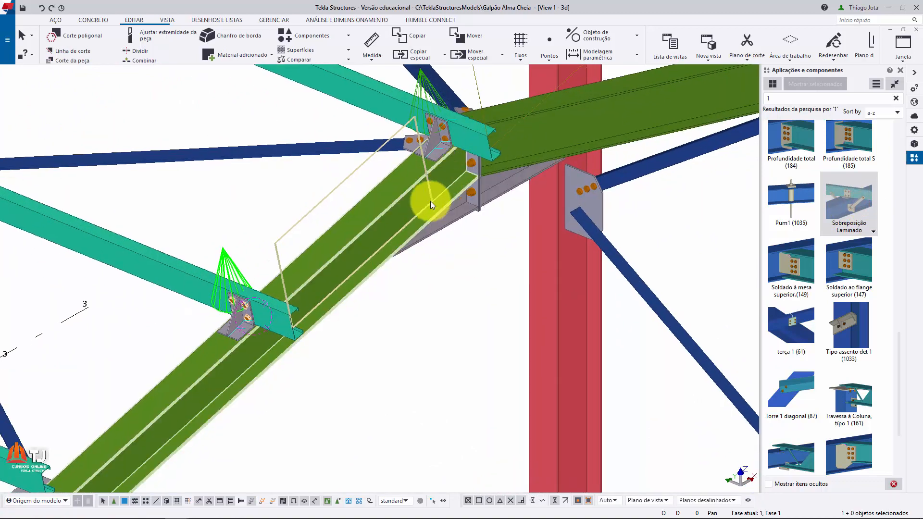
- Copy the purlin connection to the three lower purlins on the grid 1 rafter using Copiar especial > Para outro objeto
{"action": "middle_click_drag", "start_coordinate": [358, 237], "coordinate": [462, 182]}
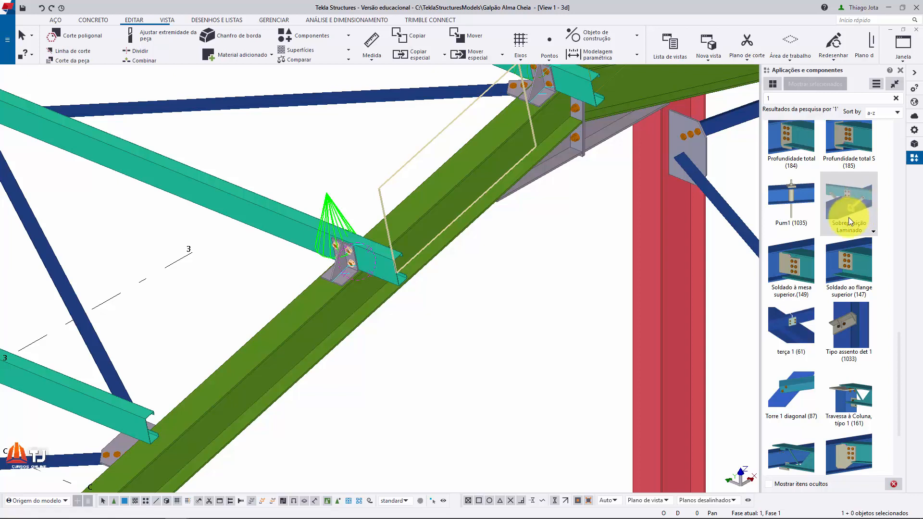
{"action": "scroll", "coordinate": [432, 221], "scroll_direction": "down", "scroll_amount": 3}
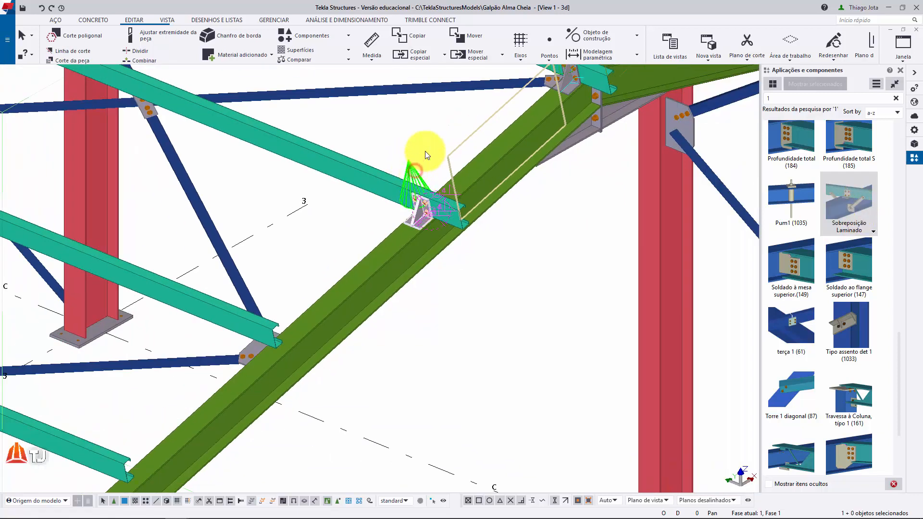
{"action": "scroll", "coordinate": [419, 182], "scroll_direction": "up", "scroll_amount": 3}
{"action": "right_click", "coordinate": [392, 100]}
{"action": "mouse_move", "coordinate": [460, 157]}
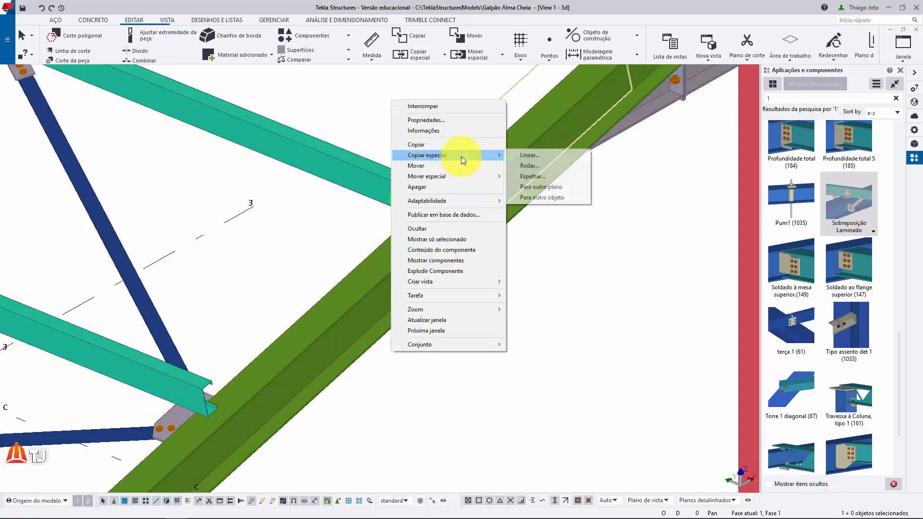
{"action": "left_click", "coordinate": [548, 198]}
{"action": "scroll", "coordinate": [548, 198], "scroll_direction": "down", "scroll_amount": 3}
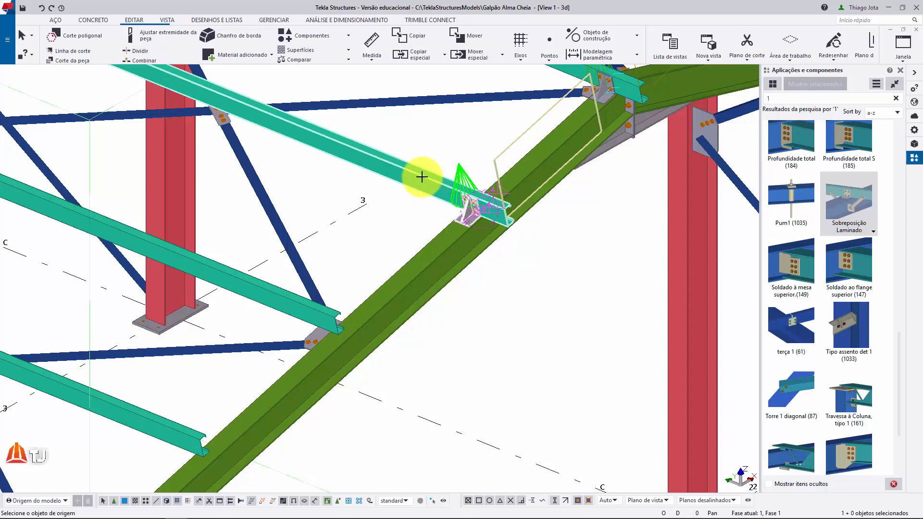
{"action": "left_click", "coordinate": [273, 291]}
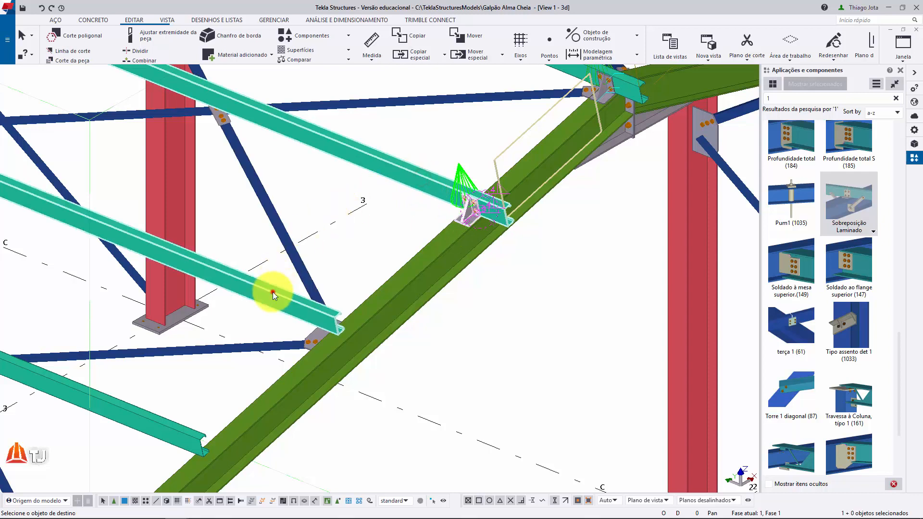
{"action": "middle_click_drag", "start_coordinate": [248, 318], "coordinate": [455, 195]}
{"action": "left_click", "coordinate": [369, 299]}
{"action": "middle_click_drag", "start_coordinate": [309, 330], "coordinate": [352, 253]}
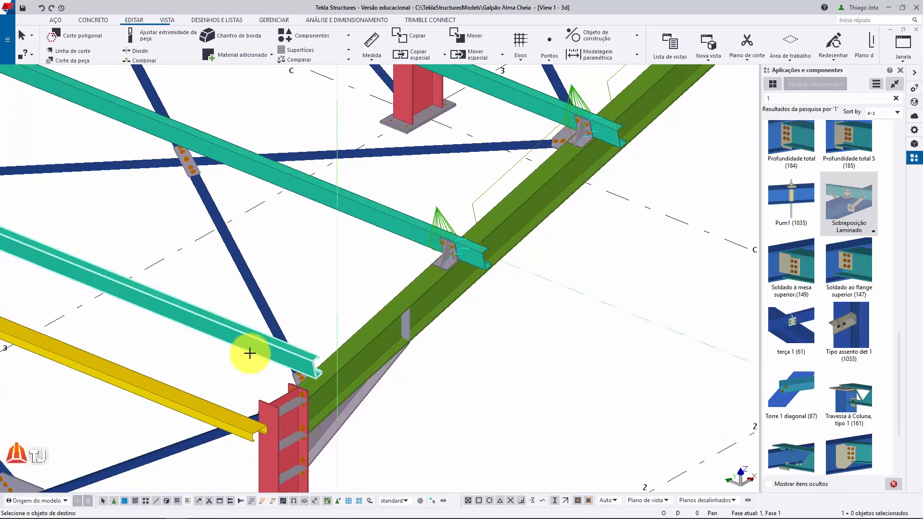
{"action": "left_click", "coordinate": [250, 354]}
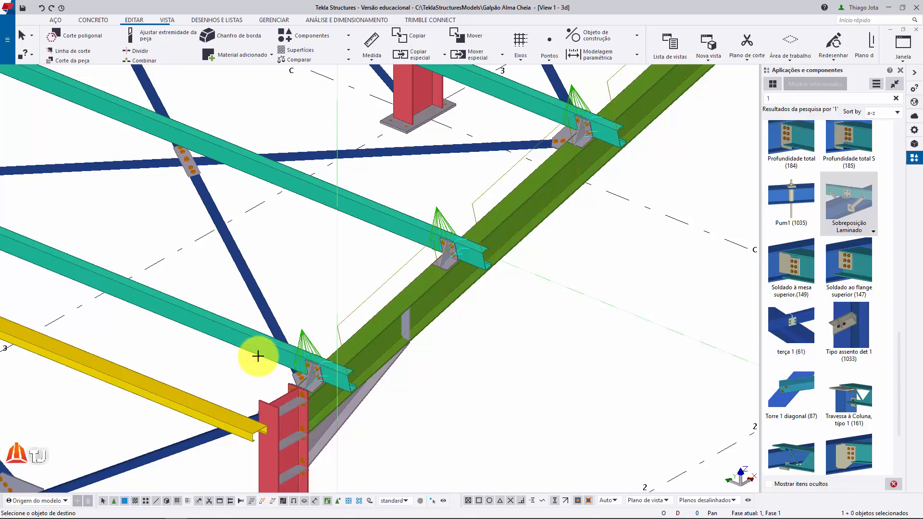
- Connect the uppermost girt to the grid 1 corner column with a Sobreposição Laminado component
{"action": "middle_click_drag", "start_coordinate": [253, 367], "coordinate": [266, 208]}
{"action": "scroll", "coordinate": [282, 118], "scroll_direction": "up", "scroll_amount": 3}
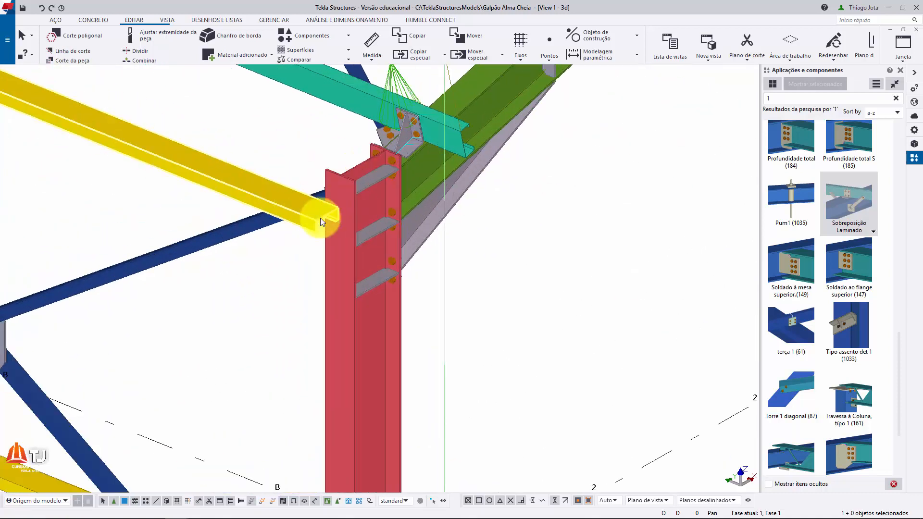
{"action": "left_click", "coordinate": [854, 206]}
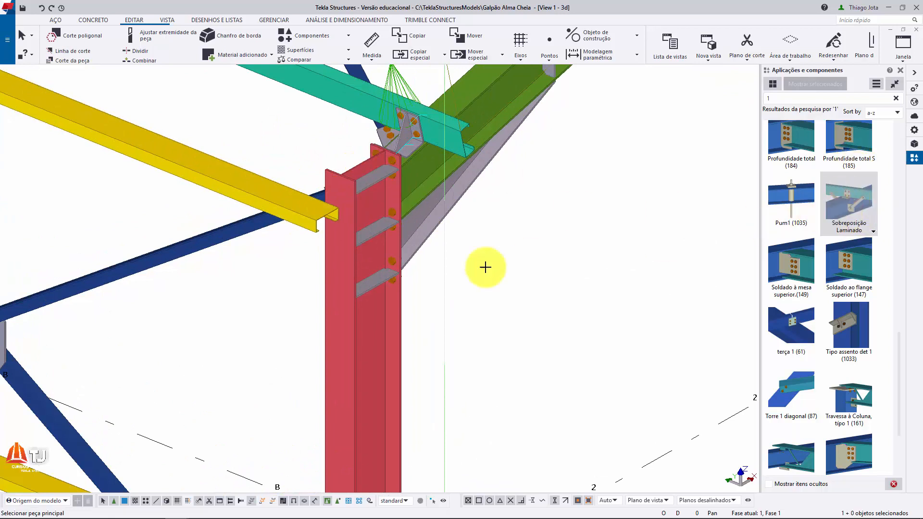
{"action": "left_click", "coordinate": [342, 323]}
{"action": "left_click", "coordinate": [295, 200]}
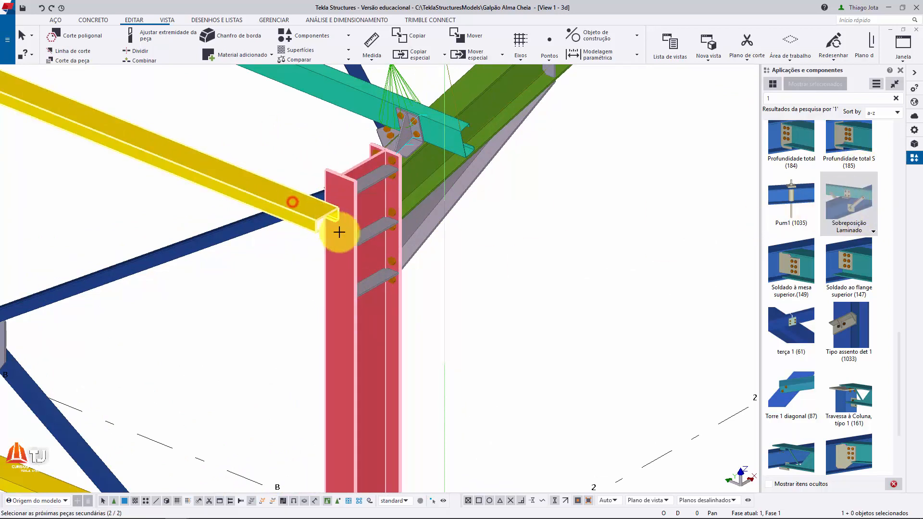
{"action": "middle_click", "coordinate": [369, 240]}
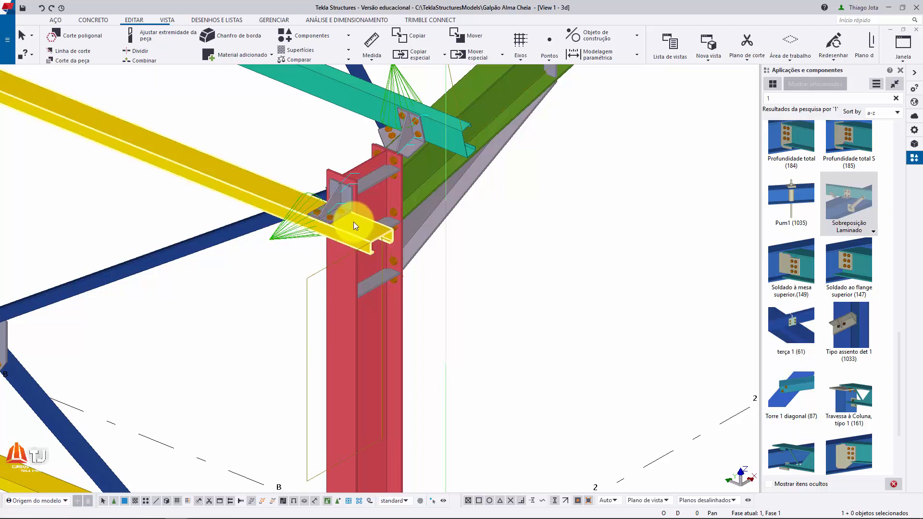
- Copy the uppermost girt connection to the three lower girts on the grid 1 corner column with the Para outro objeto option
{"action": "left_click", "coordinate": [313, 210]}
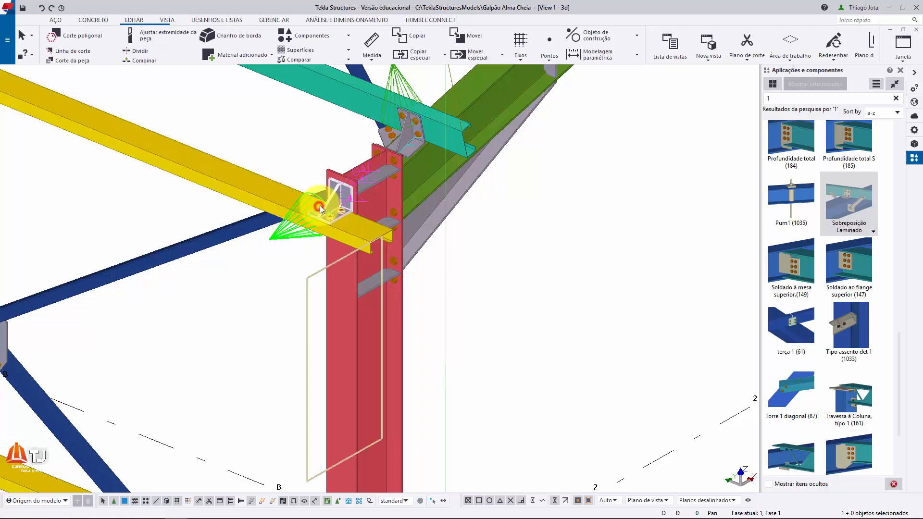
{"action": "right_click", "coordinate": [541, 179]}
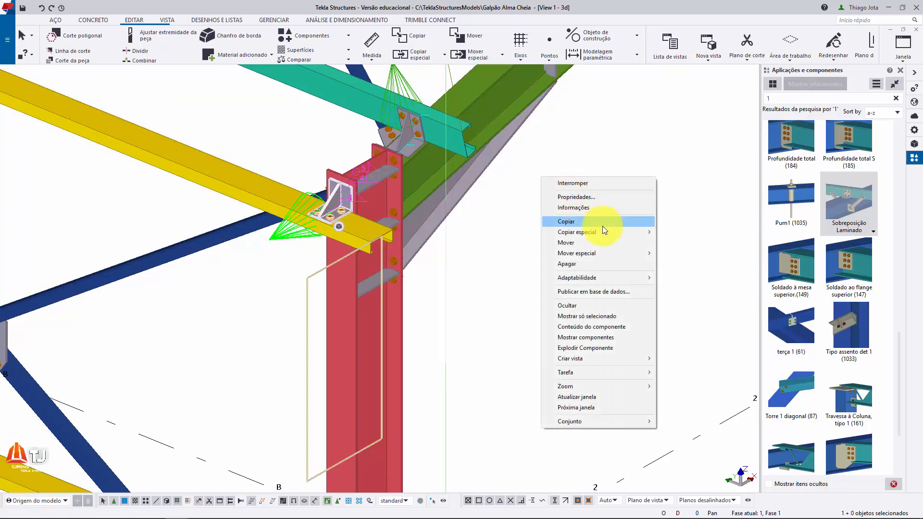
{"action": "mouse_move", "coordinate": [605, 234]}
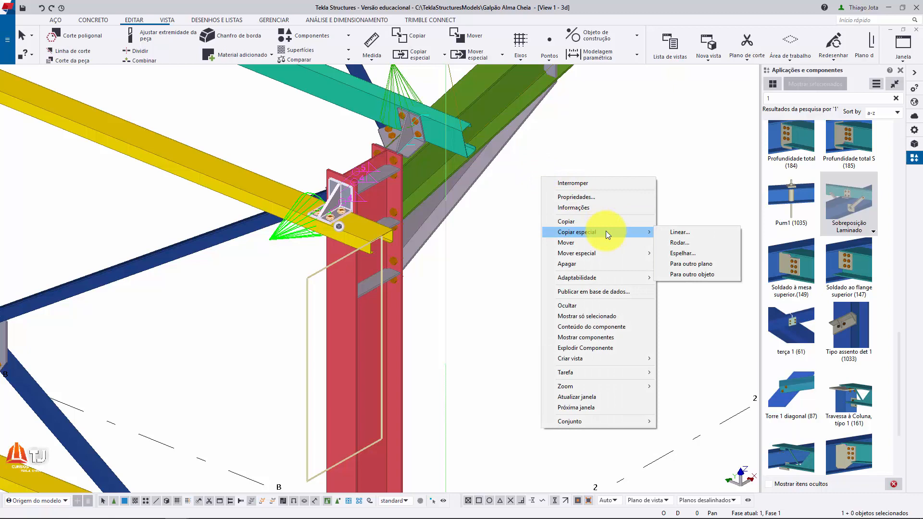
{"action": "left_click", "coordinate": [679, 274]}
{"action": "scroll", "coordinate": [429, 177], "scroll_direction": "down", "scroll_amount": 3}
{"action": "left_click", "coordinate": [296, 172]}
{"action": "scroll", "coordinate": [295, 173], "scroll_direction": "down", "scroll_amount": 4}
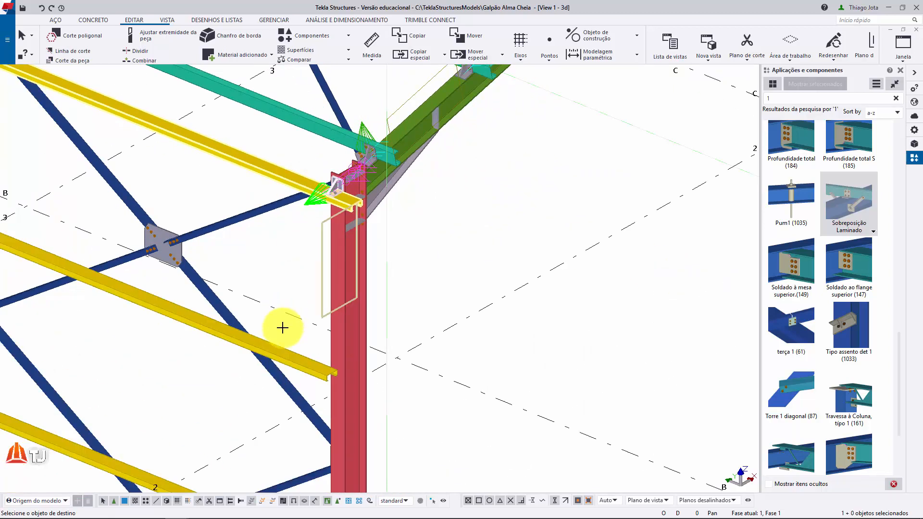
{"action": "left_click", "coordinate": [293, 358]}
{"action": "scroll", "coordinate": [294, 319], "scroll_direction": "down", "scroll_amount": 4}
{"action": "middle_click_drag", "start_coordinate": [268, 357], "coordinate": [290, 158]}
{"action": "left_click", "coordinate": [318, 264]}
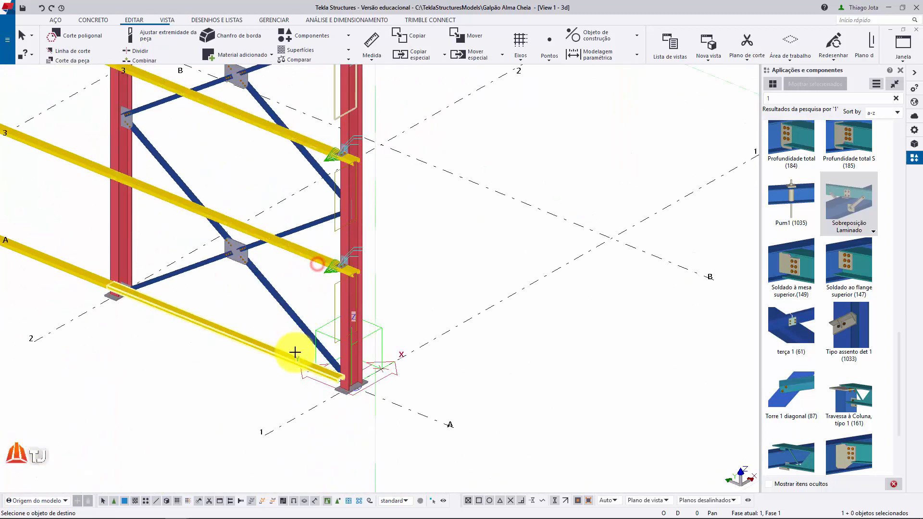
{"action": "left_click", "coordinate": [295, 352]}
- Connect the two purlins meeting beside the ridge to the second frame's rafter with one Sobreposição Laminado component
{"action": "scroll", "coordinate": [358, 265], "scroll_direction": "down", "scroll_amount": 3}
{"action": "scroll", "coordinate": [362, 257], "scroll_direction": "down", "scroll_amount": 3}
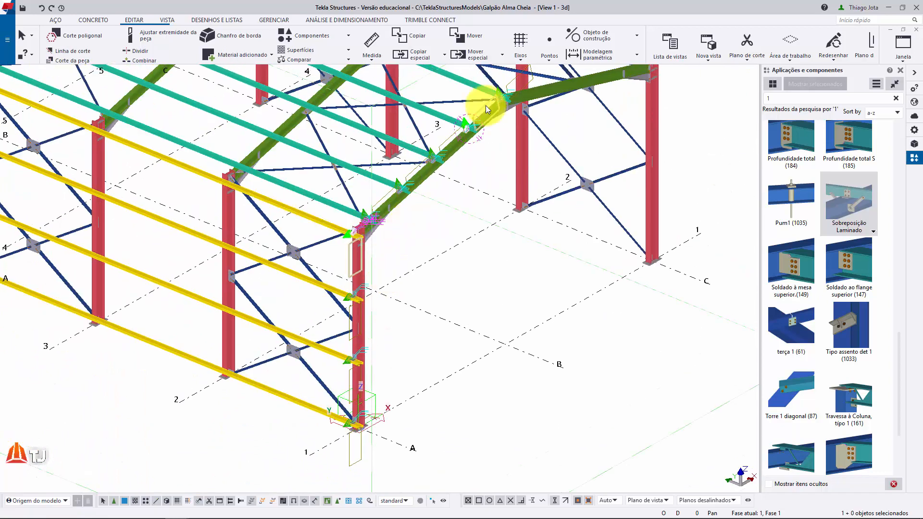
{"action": "middle_click_drag", "start_coordinate": [486, 103], "coordinate": [502, 157]}
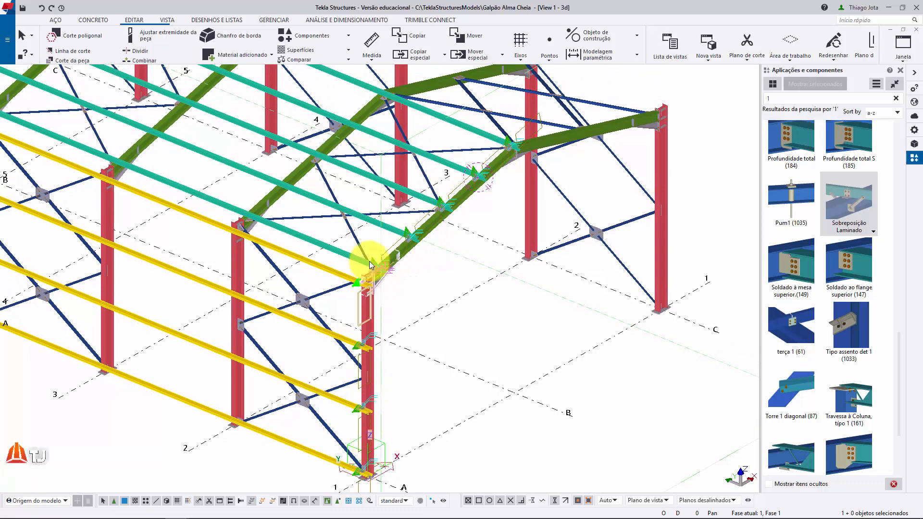
{"action": "middle_click_drag", "start_coordinate": [470, 187], "coordinate": [534, 196]}
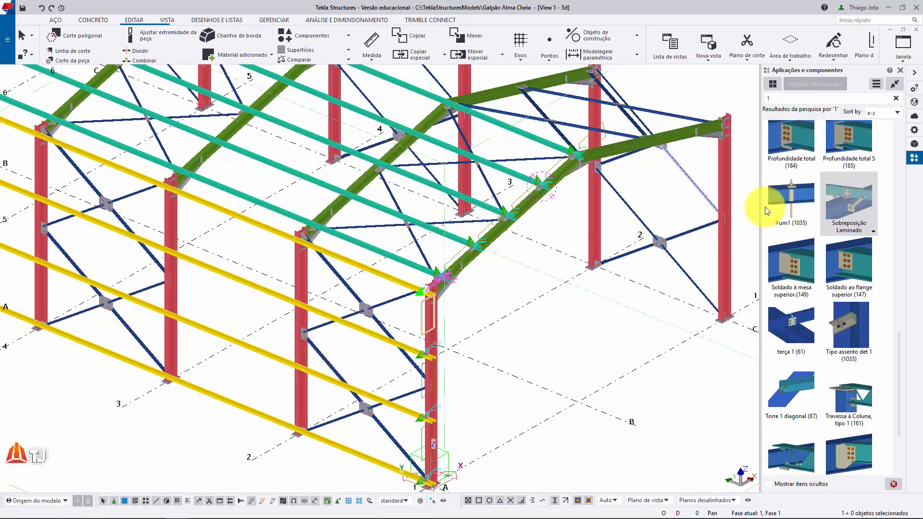
{"action": "left_click", "coordinate": [856, 202]}
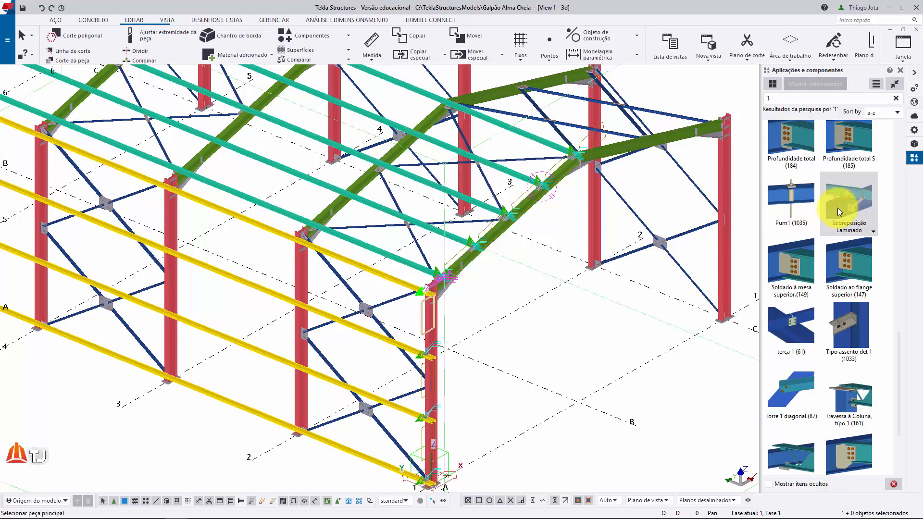
{"action": "scroll", "coordinate": [431, 229], "scroll_direction": "up", "scroll_amount": 3}
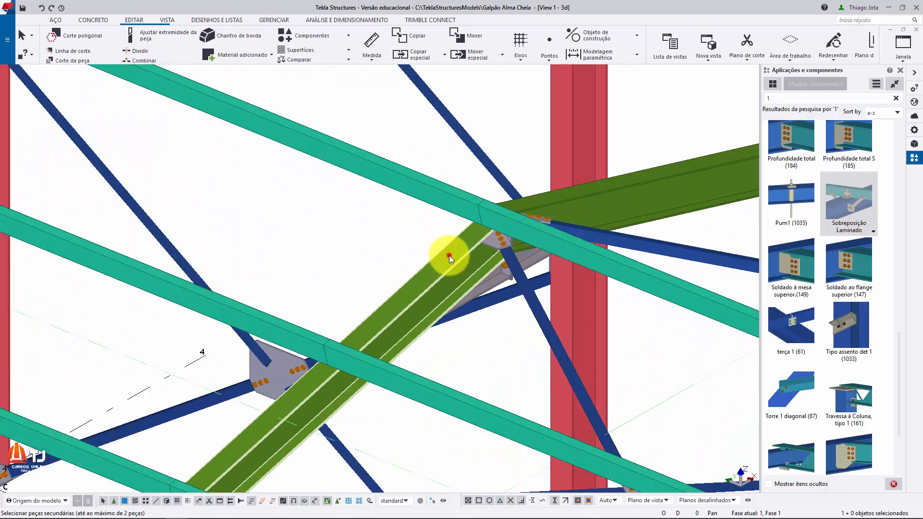
{"action": "left_click", "coordinate": [438, 203]}
{"action": "left_click", "coordinate": [527, 222]}
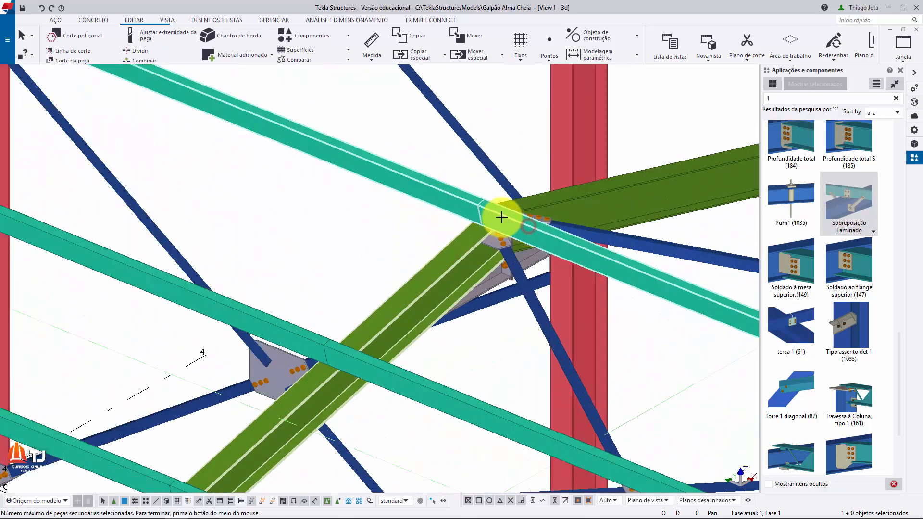
{"action": "middle_click", "coordinate": [502, 218]}
- Copy the two-purlin connection to the three lower purlin joints on the second frame's rafter with the Para outro objeto option
{"action": "middle_click_drag", "start_coordinate": [406, 279], "coordinate": [420, 228]}
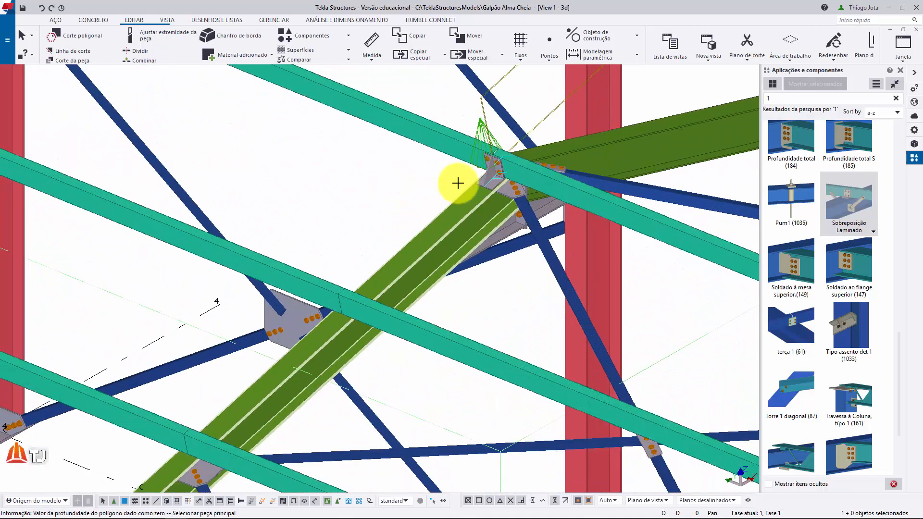
{"action": "left_click", "coordinate": [481, 129]}
{"action": "right_click", "coordinate": [436, 104]}
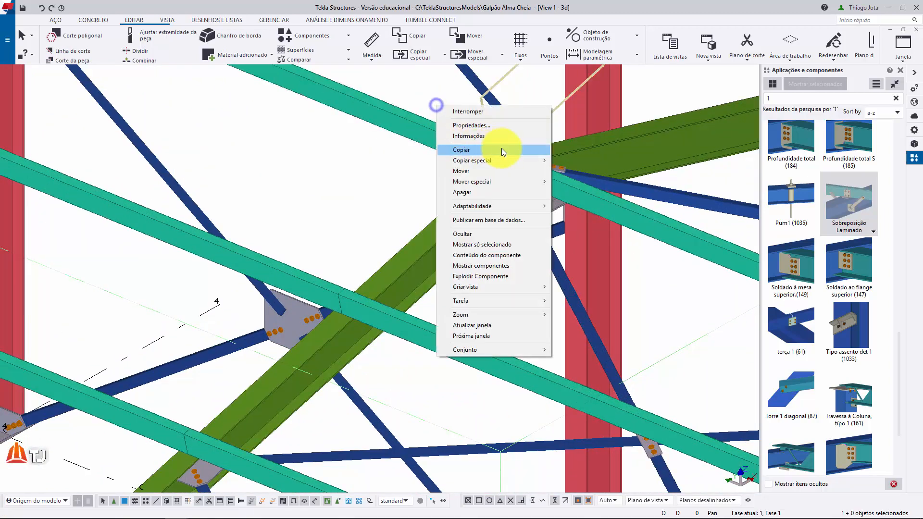
{"action": "mouse_move", "coordinate": [506, 157]}
{"action": "left_click", "coordinate": [589, 192]}
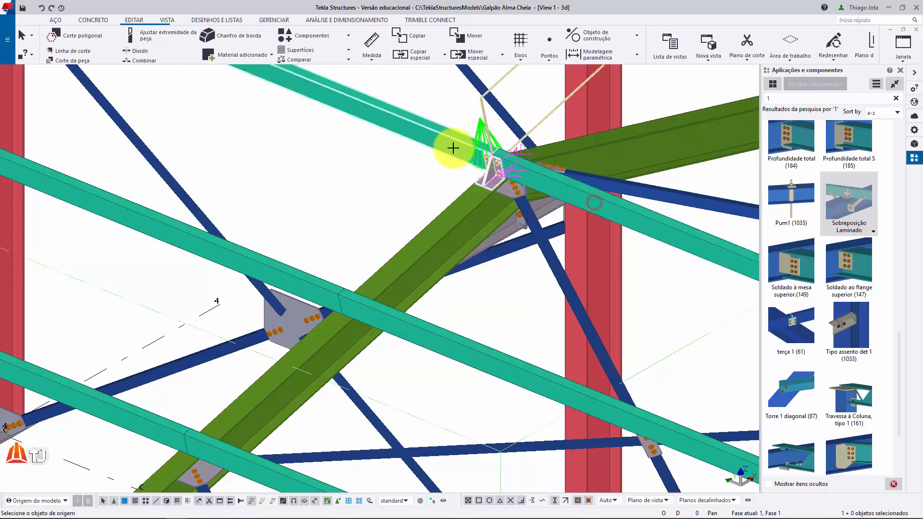
{"action": "left_click", "coordinate": [283, 291]}
{"action": "middle_click_drag", "start_coordinate": [283, 291], "coordinate": [323, 189]}
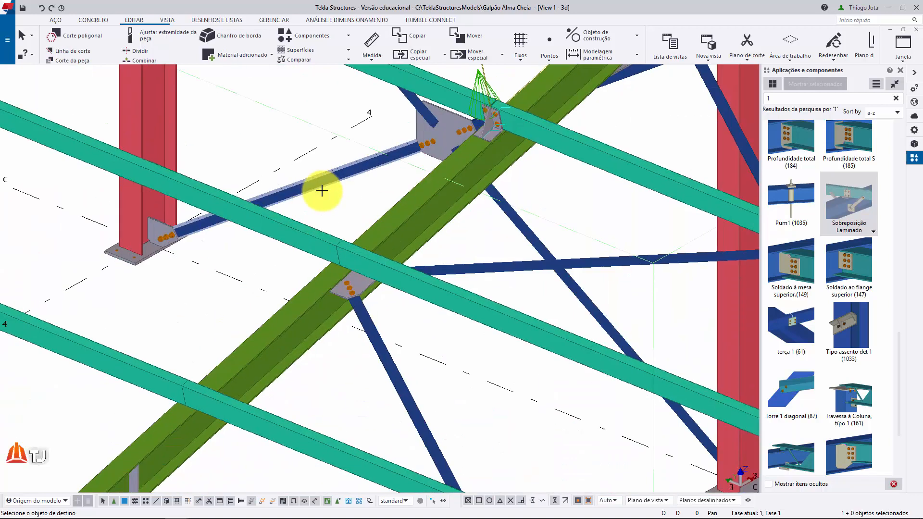
{"action": "middle_click_drag", "start_coordinate": [229, 301], "coordinate": [401, 141]}
{"action": "left_click", "coordinate": [315, 207]}
{"action": "middle_click_drag", "start_coordinate": [192, 336], "coordinate": [425, 146]}
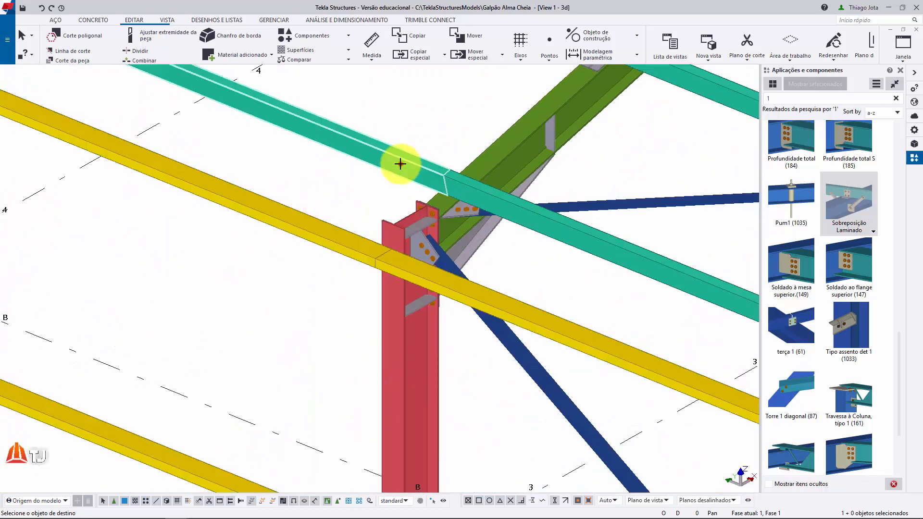
{"action": "left_click", "coordinate": [400, 164]}
- Connect the two uppermost girts meeting at the second frame's column with one Sobreposição Laminado component
{"action": "scroll", "coordinate": [397, 164], "scroll_direction": "down", "scroll_amount": 1}
{"action": "left_click", "coordinate": [391, 282]}
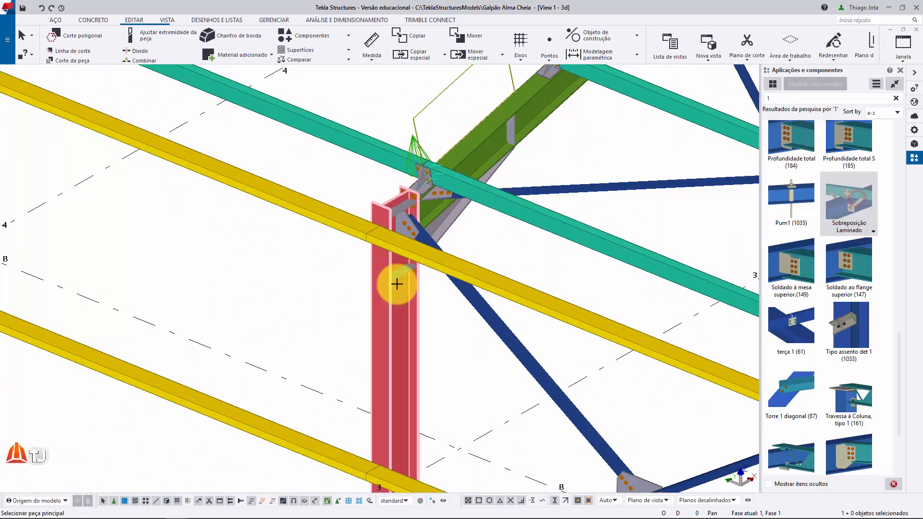
{"action": "left_click", "coordinate": [331, 224]}
{"action": "left_click", "coordinate": [424, 259]}
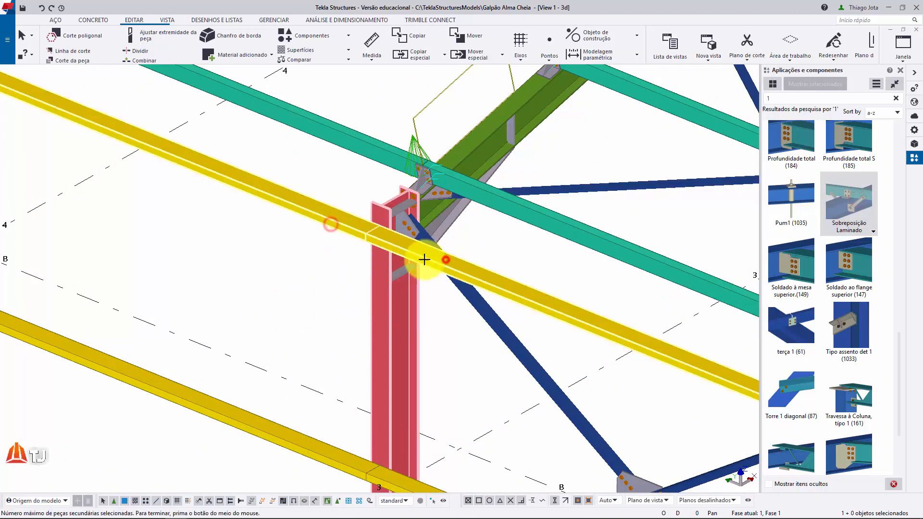
{"action": "middle_click", "coordinate": [377, 243]}
- Copy the uppermost girt connection to the three lower girts on the grid 2 column with the Para outro objeto option
{"action": "middle_click_drag", "start_coordinate": [377, 243], "coordinate": [349, 145]}
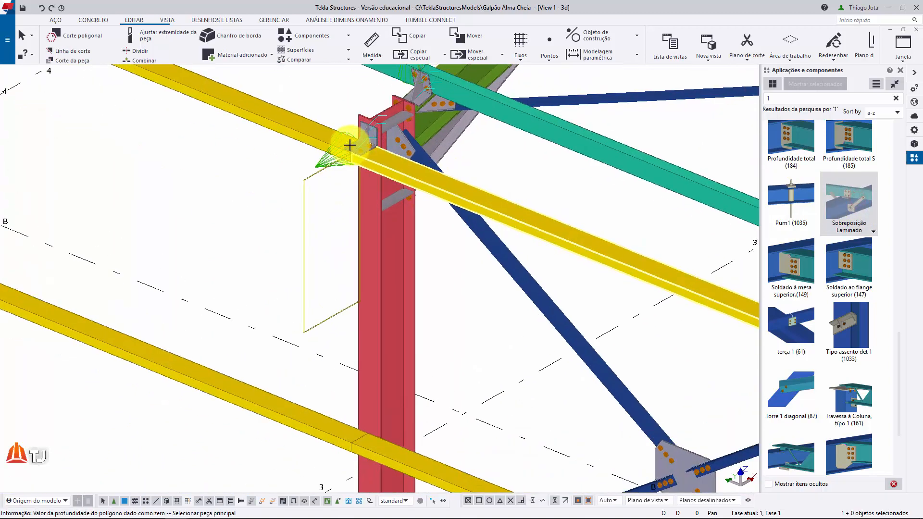
{"action": "left_click", "coordinate": [324, 163]}
{"action": "right_click", "coordinate": [314, 84]}
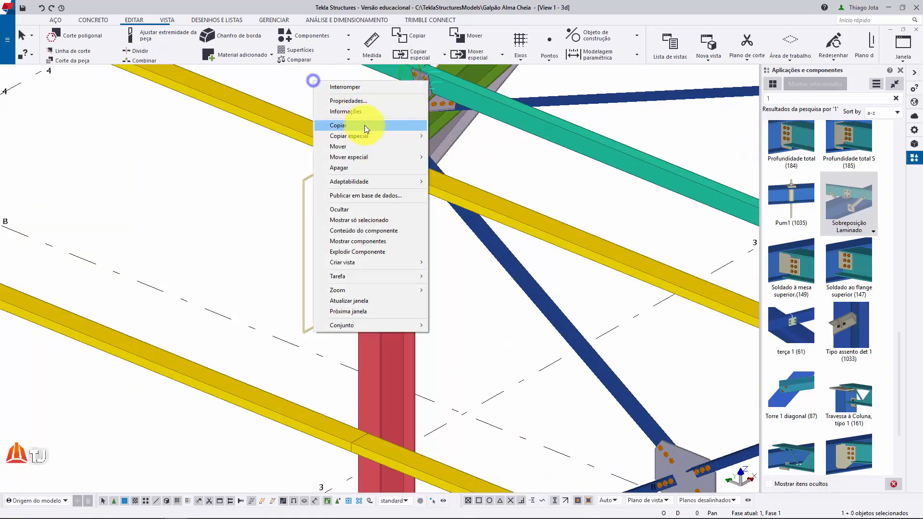
{"action": "mouse_move", "coordinate": [373, 134]}
{"action": "left_click", "coordinate": [480, 178]}
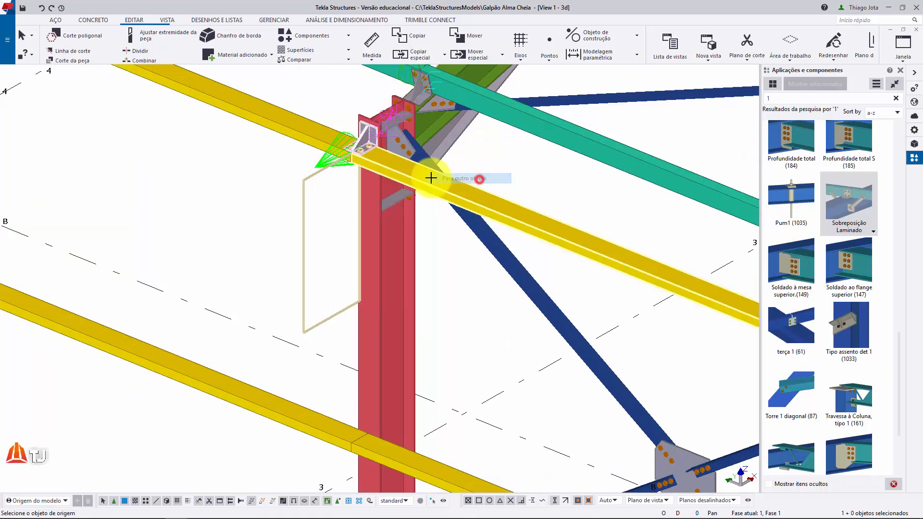
{"action": "left_click", "coordinate": [288, 130]}
{"action": "scroll", "coordinate": [288, 130], "scroll_direction": "down", "scroll_amount": 3}
{"action": "left_click", "coordinate": [281, 259]}
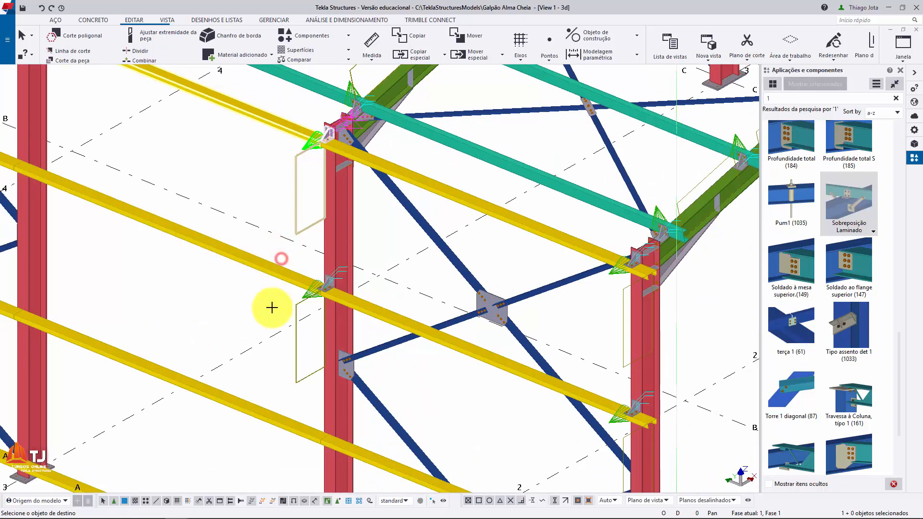
{"action": "scroll", "coordinate": [271, 309], "scroll_direction": "down", "scroll_amount": 2}
{"action": "left_click", "coordinate": [261, 367]}
{"action": "middle_click_drag", "start_coordinate": [238, 450], "coordinate": [249, 352]}
{"action": "left_click", "coordinate": [254, 371]}
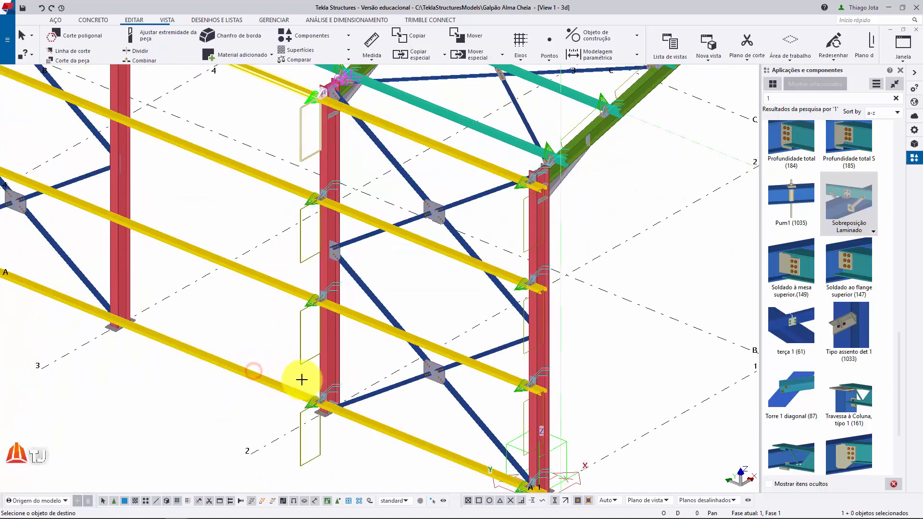
- Select the four girt connection components on the grid 2 column, leaving the girt itself out of the selection
{"action": "scroll", "coordinate": [313, 412], "scroll_direction": "up", "scroll_amount": 5}
{"action": "middle_click_drag", "start_coordinate": [333, 193], "coordinate": [325, 233]}
{"action": "scroll", "coordinate": [325, 231], "scroll_direction": "up", "scroll_amount": 2}
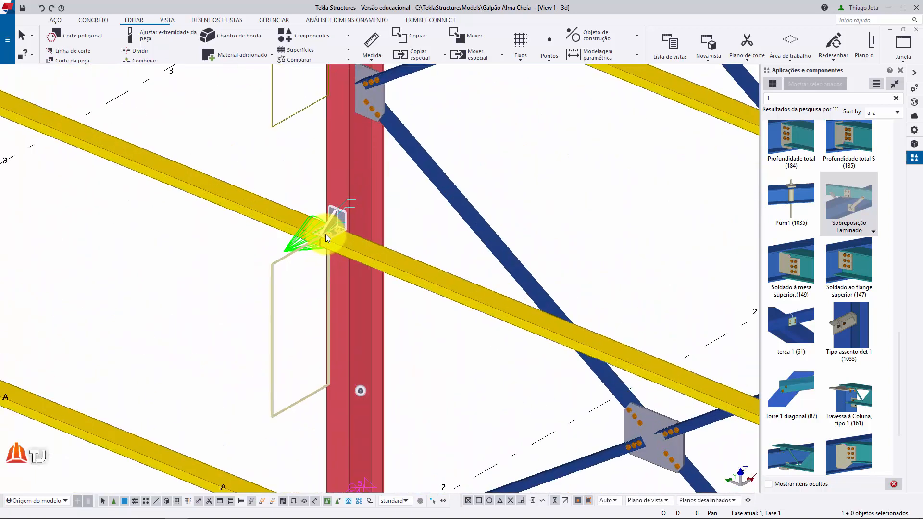
{"action": "left_click", "coordinate": [325, 230], "text": "ctrl"}
{"action": "scroll", "coordinate": [327, 235], "scroll_direction": "down", "scroll_amount": 3}
{"action": "middle_click_drag", "start_coordinate": [329, 137], "coordinate": [323, 220]}
{"action": "scroll", "coordinate": [308, 188], "scroll_direction": "up", "scroll_amount": 3}
{"action": "left_click", "coordinate": [304, 153], "text": "ctrl"}
{"action": "scroll", "coordinate": [324, 149], "scroll_direction": "down", "scroll_amount": 3}
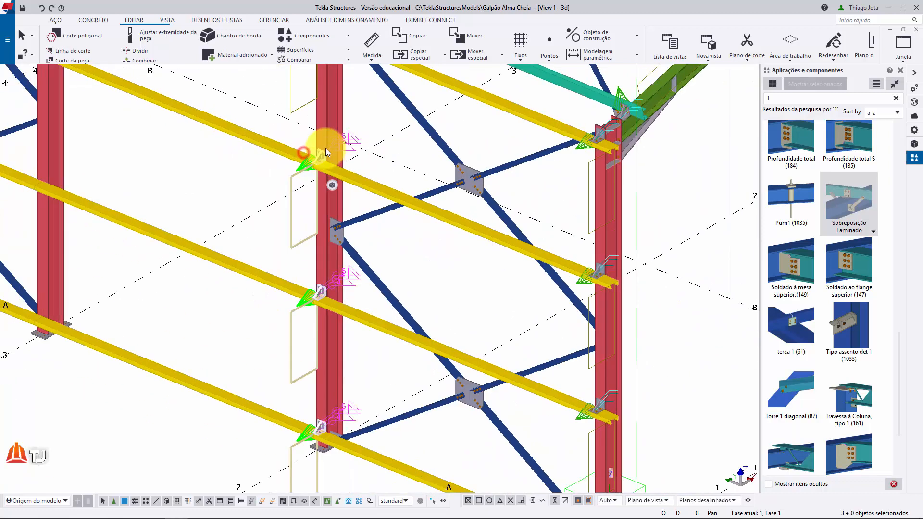
{"action": "middle_click_drag", "start_coordinate": [326, 101], "coordinate": [320, 219]}
{"action": "scroll", "coordinate": [317, 152], "scroll_direction": "up", "scroll_amount": 3}
{"action": "left_click", "coordinate": [296, 161], "text": "ctrl"}
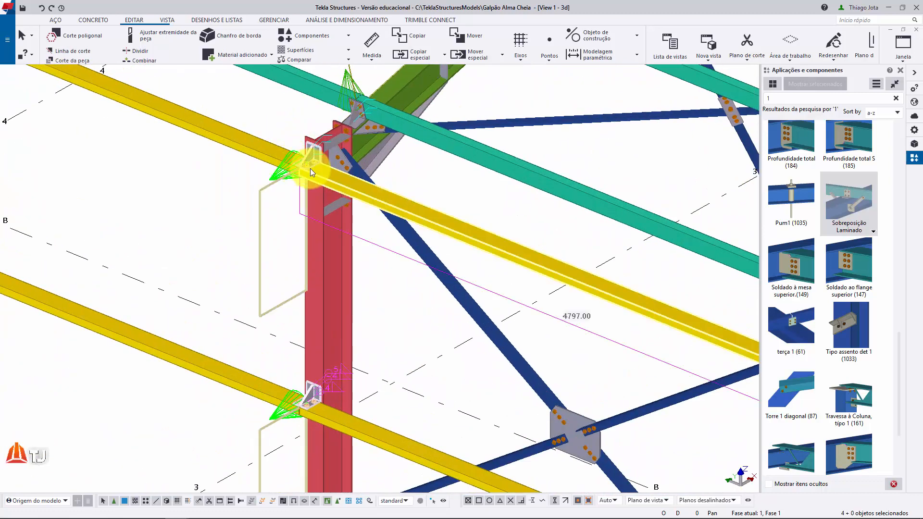
{"action": "scroll", "coordinate": [289, 176], "scroll_direction": "up", "scroll_amount": 3}
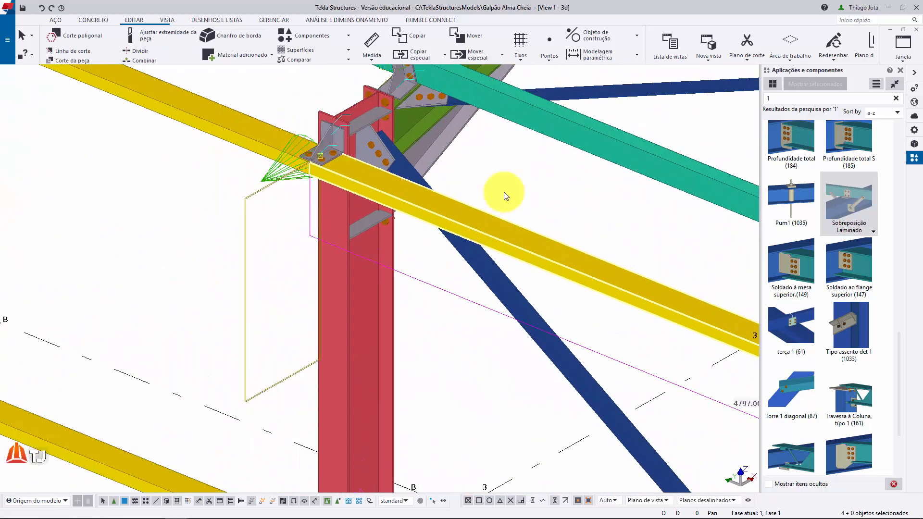
{"action": "left_click", "coordinate": [559, 253], "text": "ctrl"}
{"action": "scroll", "coordinate": [267, 184], "scroll_direction": "up", "scroll_amount": 4}
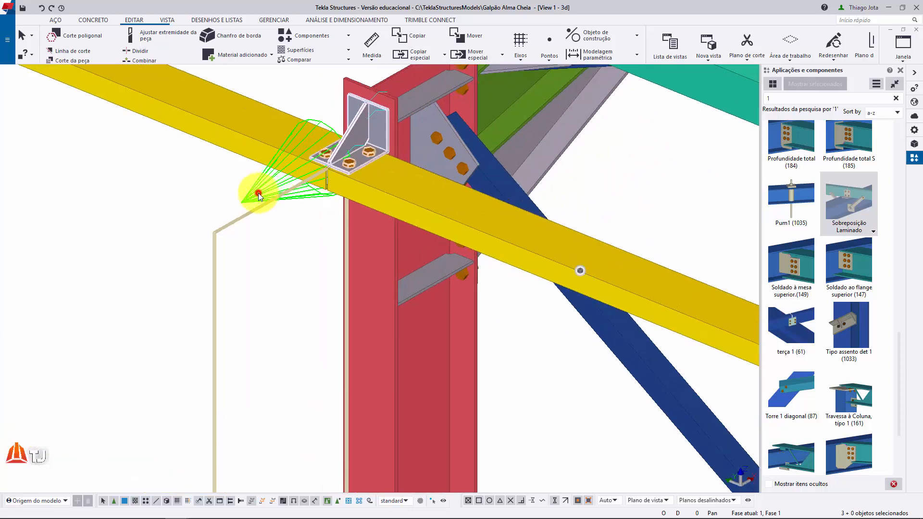
{"action": "left_click", "coordinate": [258, 192], "text": "ctrl"}
- Add the five purlin connection components along the grid 2 rafter to the selection
{"action": "scroll", "coordinate": [255, 204], "scroll_direction": "down", "scroll_amount": 3}
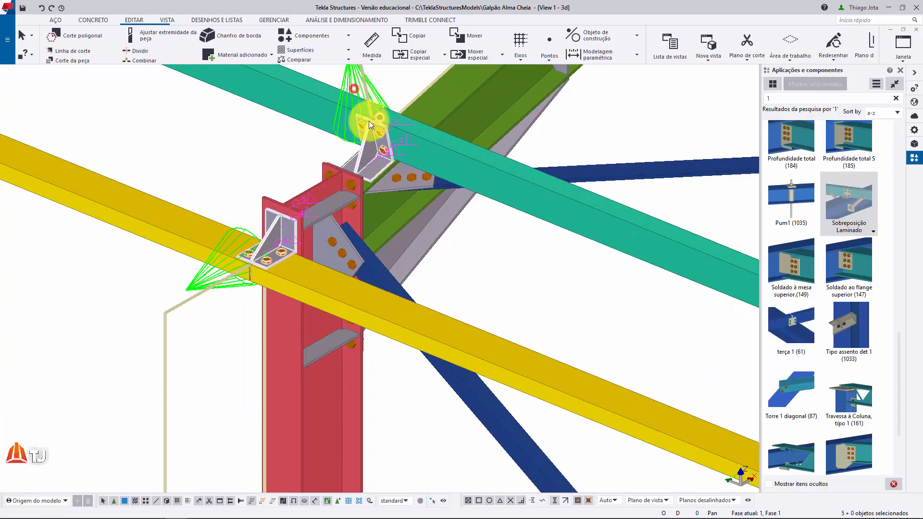
{"action": "scroll", "coordinate": [369, 124], "scroll_direction": "down", "scroll_amount": 3}
{"action": "middle_click_drag", "start_coordinate": [639, 129], "coordinate": [475, 347]}
{"action": "left_click", "coordinate": [466, 205], "text": "ctrl"}
{"action": "left_click", "coordinate": [628, 81], "text": "ctrl"}
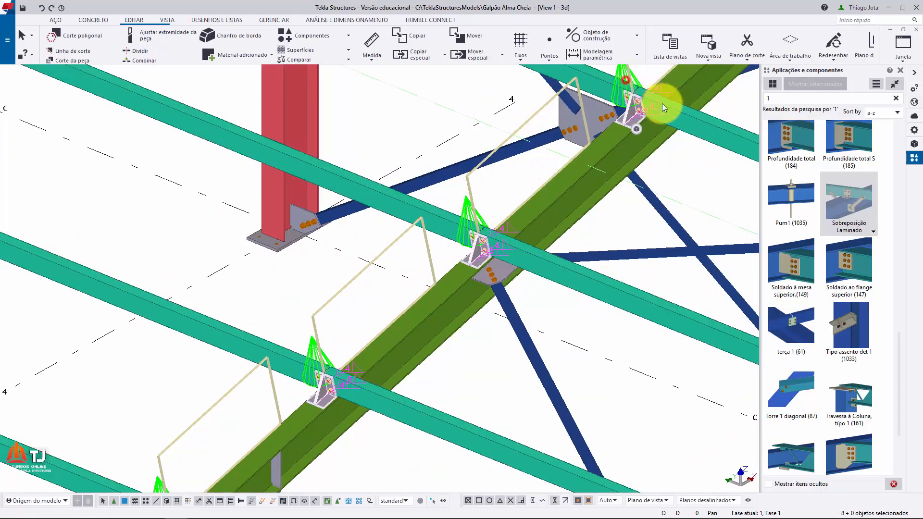
{"action": "scroll", "coordinate": [662, 102], "scroll_direction": "down", "scroll_amount": 4}
{"action": "middle_click_drag", "start_coordinate": [620, 166], "coordinate": [468, 353]}
{"action": "scroll", "coordinate": [586, 159], "scroll_direction": "up", "scroll_amount": 3}
{"action": "left_click", "coordinate": [589, 166], "text": "ctrl"}
{"action": "scroll", "coordinate": [546, 151], "scroll_direction": "down", "scroll_amount": 6}
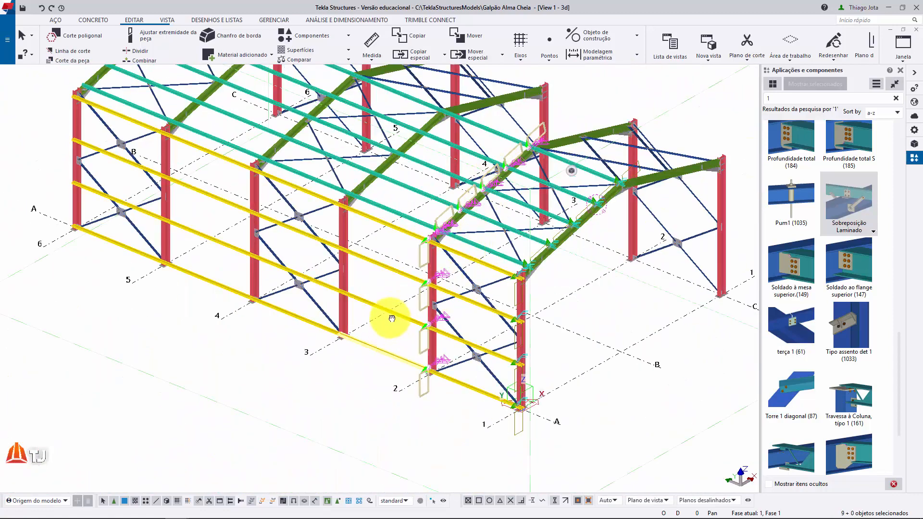
- Copy the selected purlin and girt connections from grid 2 to the frames on grids 3, 4 and 5
{"action": "key", "text": "ctrl+c"}
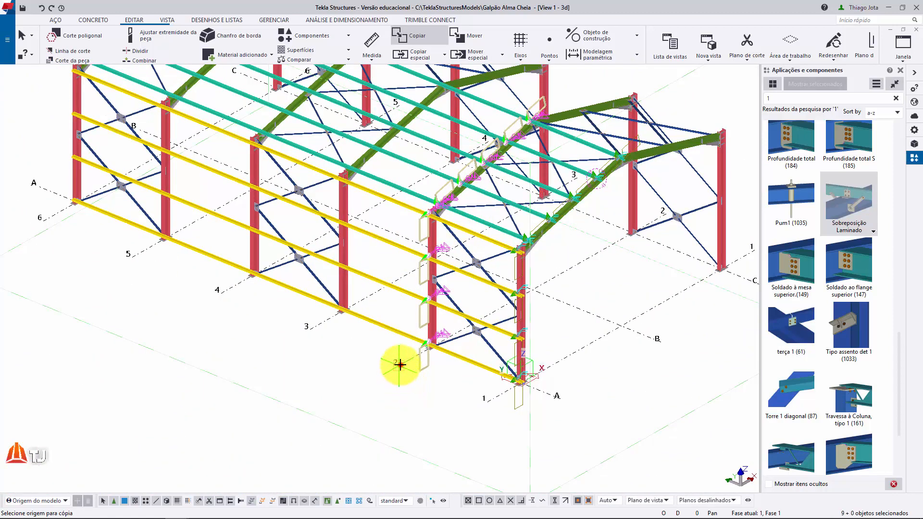
{"action": "left_click", "coordinate": [399, 365]}
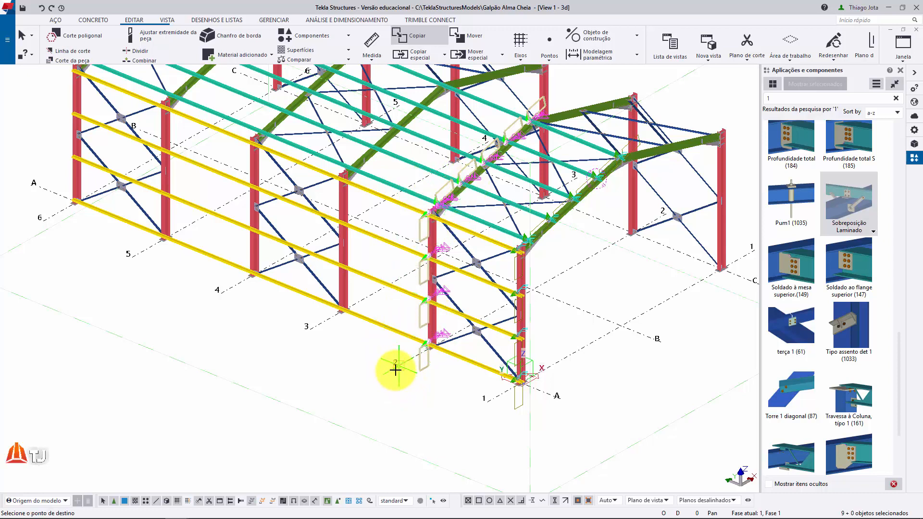
{"action": "left_click", "coordinate": [315, 328]}
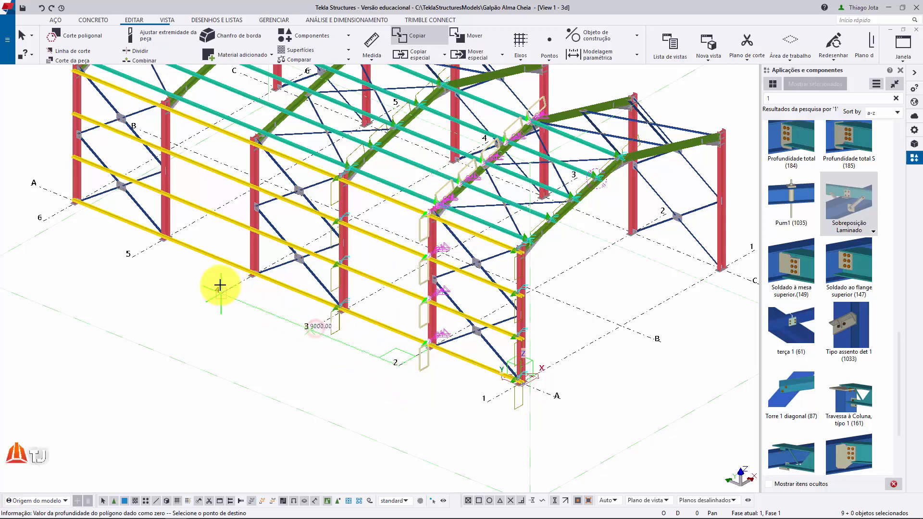
{"action": "left_click", "coordinate": [220, 289]}
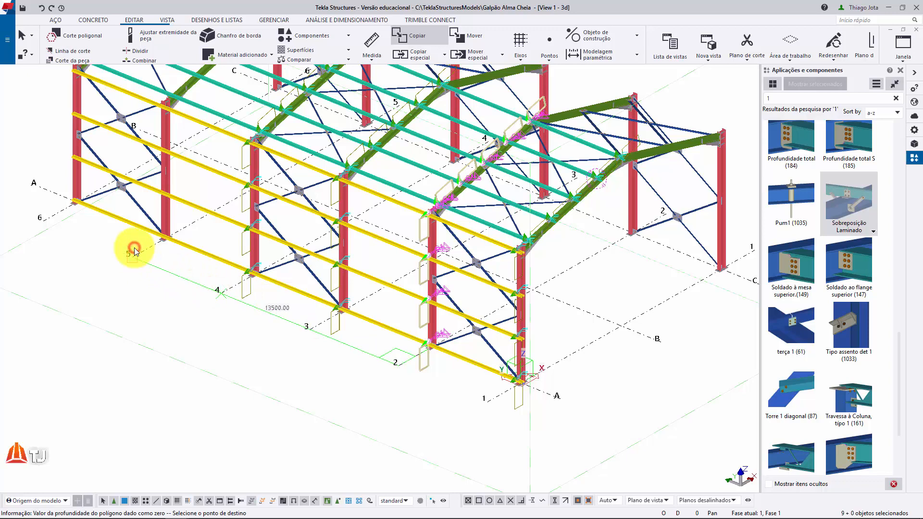
{"action": "middle_click_drag", "start_coordinate": [141, 212], "coordinate": [262, 344]}
{"action": "key", "text": "Escape"}
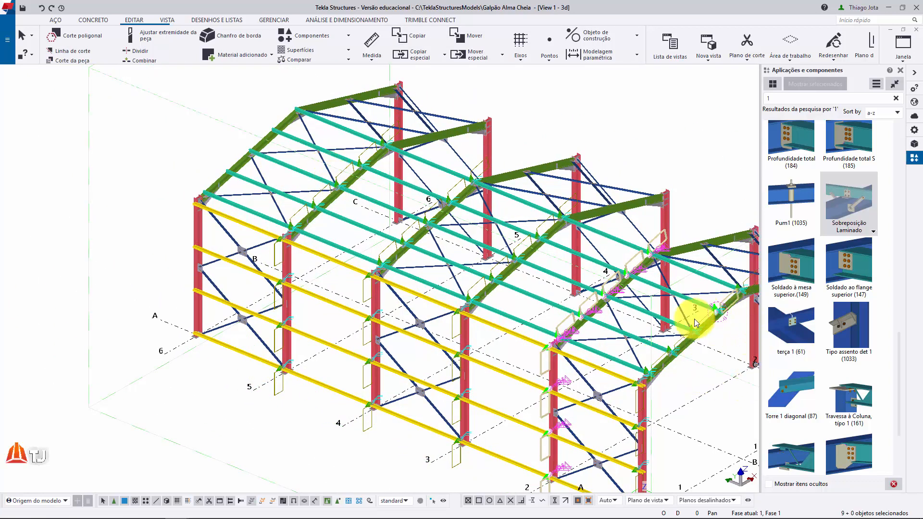
- Connect the purlin beside the ridge to the grid 6 rafter with the Sobreposição Laminado component
{"action": "scroll", "coordinate": [239, 218], "scroll_direction": "up", "scroll_amount": 3}
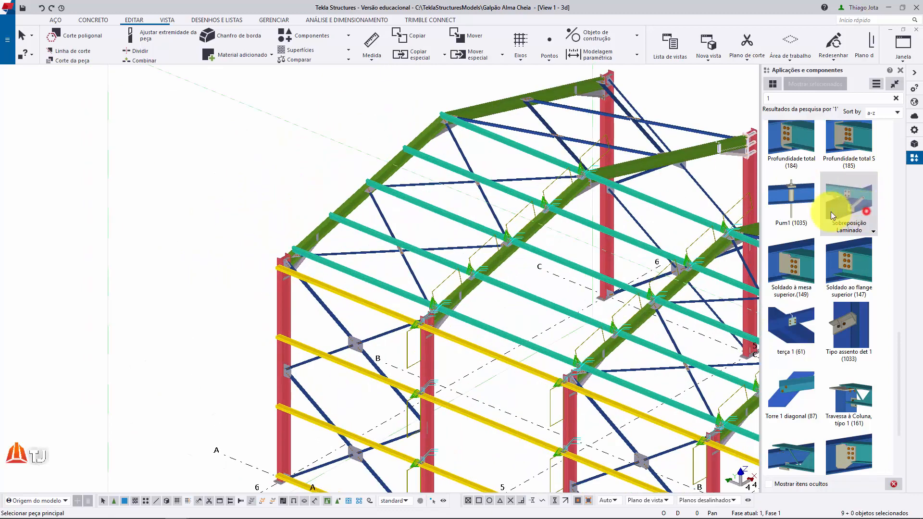
{"action": "scroll", "coordinate": [335, 177], "scroll_direction": "up", "scroll_amount": 5}
{"action": "left_click", "coordinate": [335, 185]}
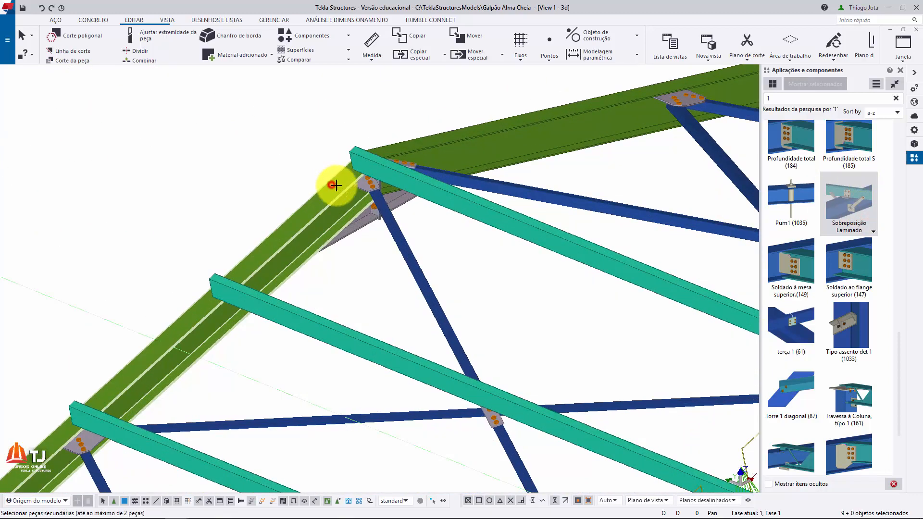
{"action": "left_click", "coordinate": [382, 183]}
{"action": "middle_click", "coordinate": [355, 181]}
{"action": "middle_click_drag", "start_coordinate": [350, 171], "coordinate": [382, 135]}
- Connect the uppermost girt to the grid 6 corner column with the Sobreposição Laminado component
{"action": "scroll", "coordinate": [381, 136], "scroll_direction": "down", "scroll_amount": 4}
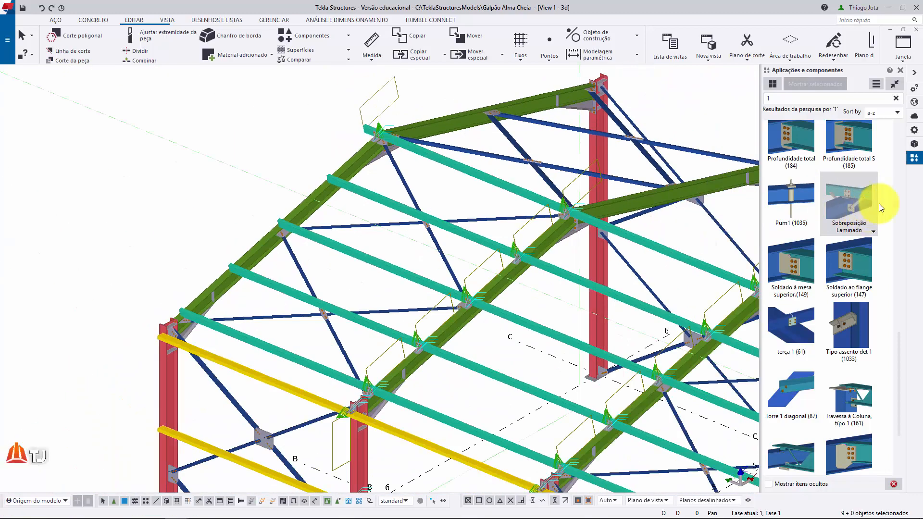
{"action": "left_click", "coordinate": [859, 200]}
{"action": "middle_click_drag", "start_coordinate": [137, 353], "coordinate": [142, 282]}
{"action": "scroll", "coordinate": [143, 282], "scroll_direction": "up", "scroll_amount": 6}
{"action": "left_click", "coordinate": [202, 304]}
{"action": "left_click", "coordinate": [243, 262]}
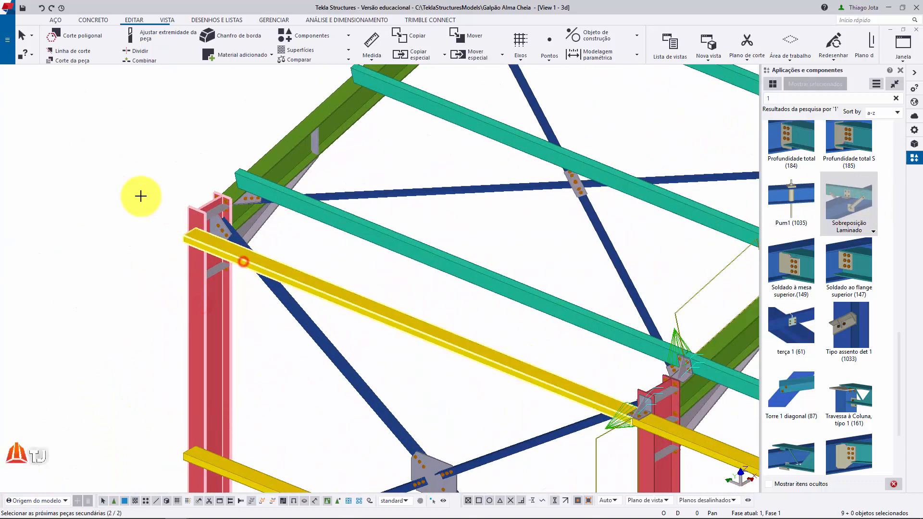
{"action": "middle_click", "coordinate": [140, 196]}
- Copy the uppermost girt connection to the three lower girts on the grid 6 column with the Para outro objeto option
{"action": "left_click", "coordinate": [182, 249]}
{"action": "right_click", "coordinate": [177, 163]}
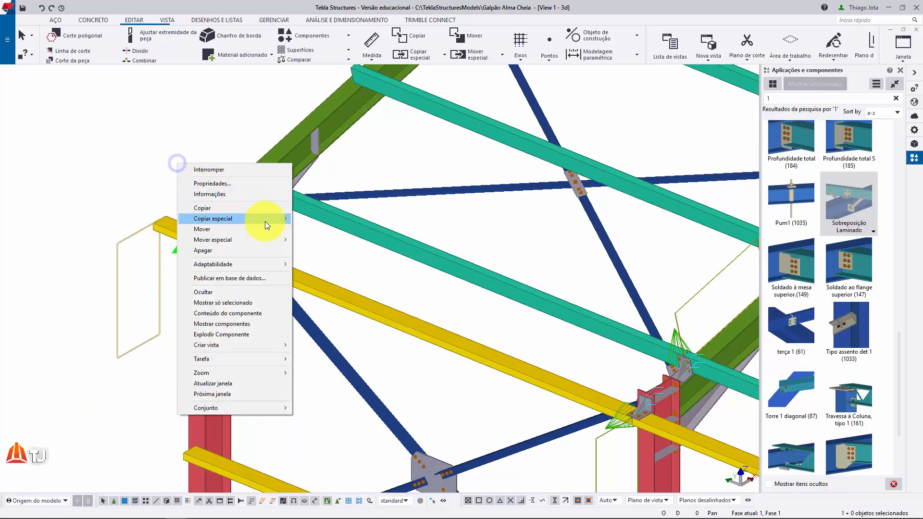
{"action": "mouse_move", "coordinate": [264, 221]}
{"action": "left_click", "coordinate": [342, 260]}
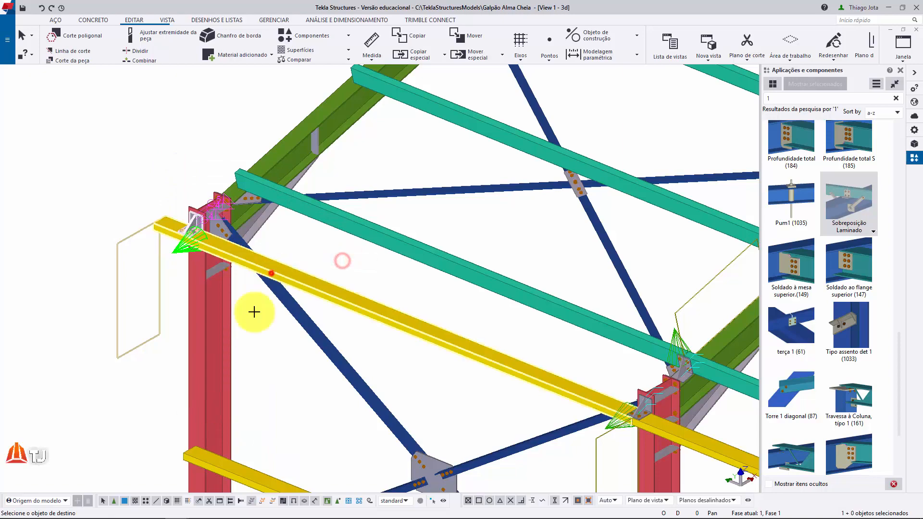
{"action": "middle_click_drag", "start_coordinate": [253, 311], "coordinate": [263, 138]}
{"action": "left_click", "coordinate": [282, 326]}
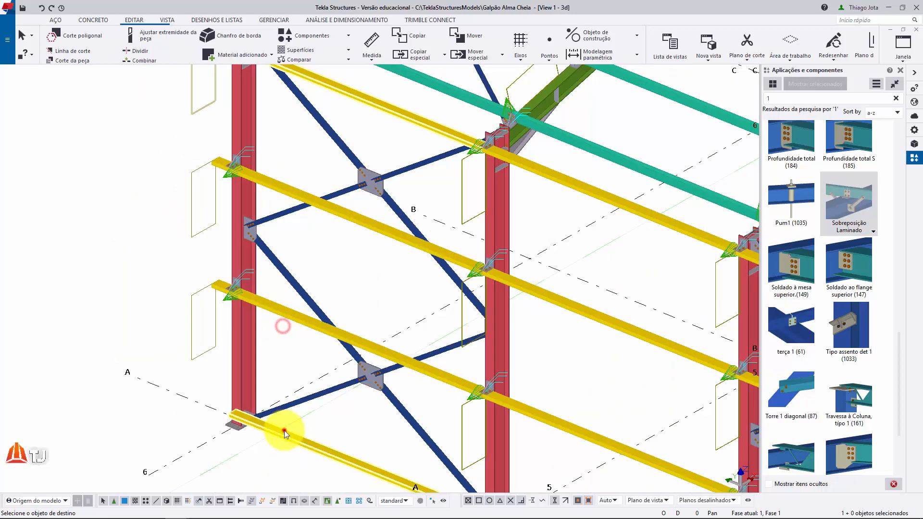
{"action": "left_click", "coordinate": [284, 430]}
{"action": "scroll", "coordinate": [267, 366], "scroll_direction": "down", "scroll_amount": 2}
{"action": "middle_click_drag", "start_coordinate": [277, 191], "coordinate": [189, 344]}
{"action": "key", "text": "Escape"}
- Copy the ridge purlin connection to the four lower purlins on the grid 6 rafter with the Para outro objeto option
{"action": "scroll", "coordinate": [336, 173], "scroll_direction": "up", "scroll_amount": 5}
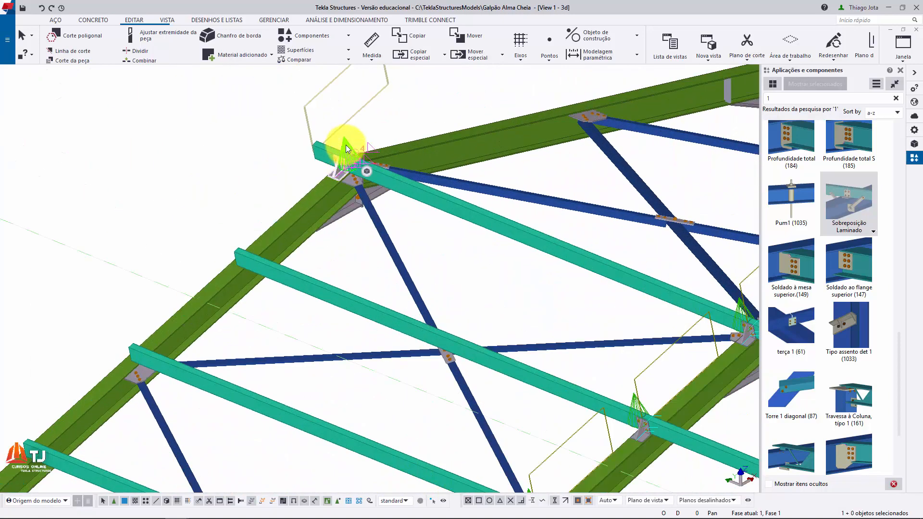
{"action": "right_click", "coordinate": [345, 144]}
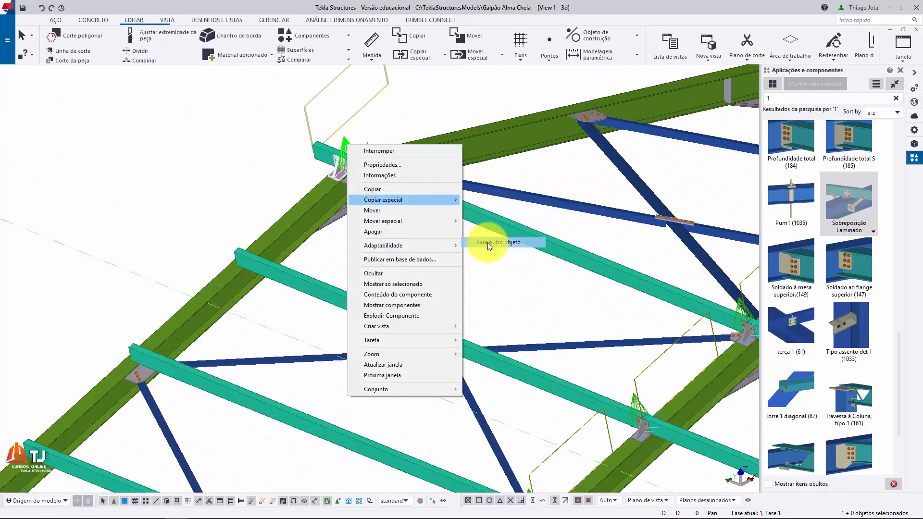
{"action": "left_click", "coordinate": [487, 242]}
{"action": "scroll", "coordinate": [463, 212], "scroll_direction": "down", "scroll_amount": 2}
{"action": "left_click", "coordinate": [366, 254]}
{"action": "left_click", "coordinate": [315, 309]}
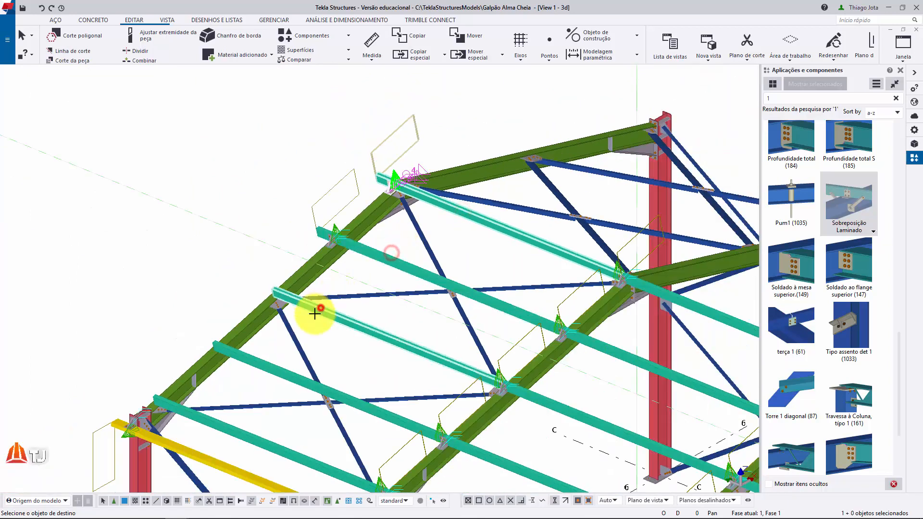
{"action": "left_click", "coordinate": [270, 360]}
{"action": "left_click", "coordinate": [207, 413]}
{"action": "middle_click_drag", "start_coordinate": [207, 413], "coordinate": [233, 282]}
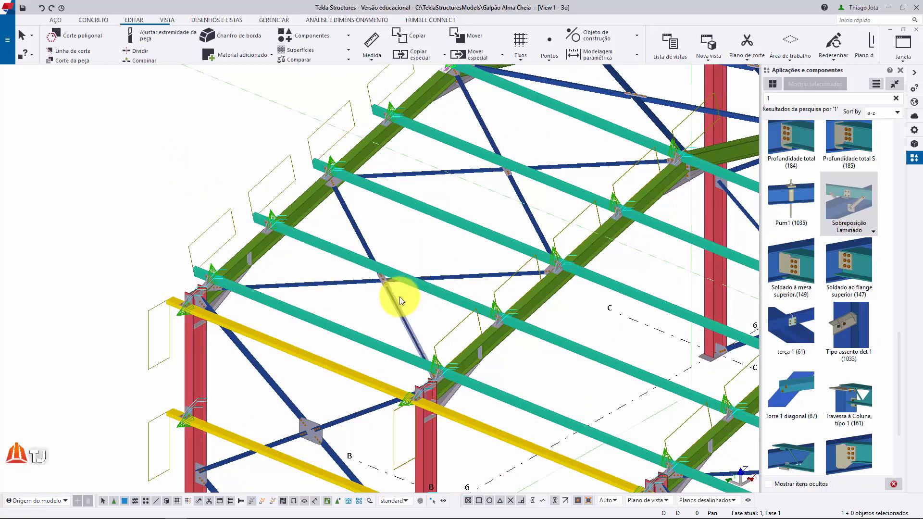
- Close the Aplicações e componentes pane and bring up the EIXO 1 view from the list of views
{"action": "scroll", "coordinate": [245, 258], "scroll_direction": "down", "scroll_amount": 5}
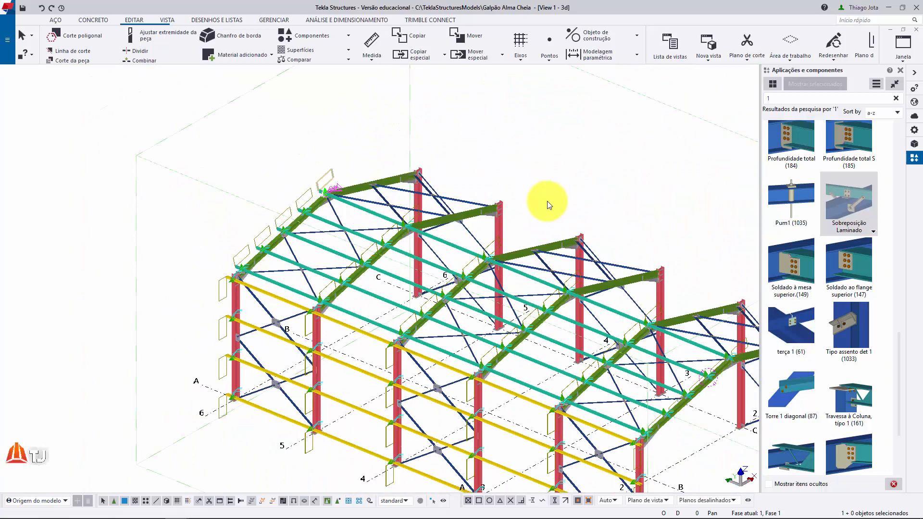
{"action": "left_click", "coordinate": [900, 70]}
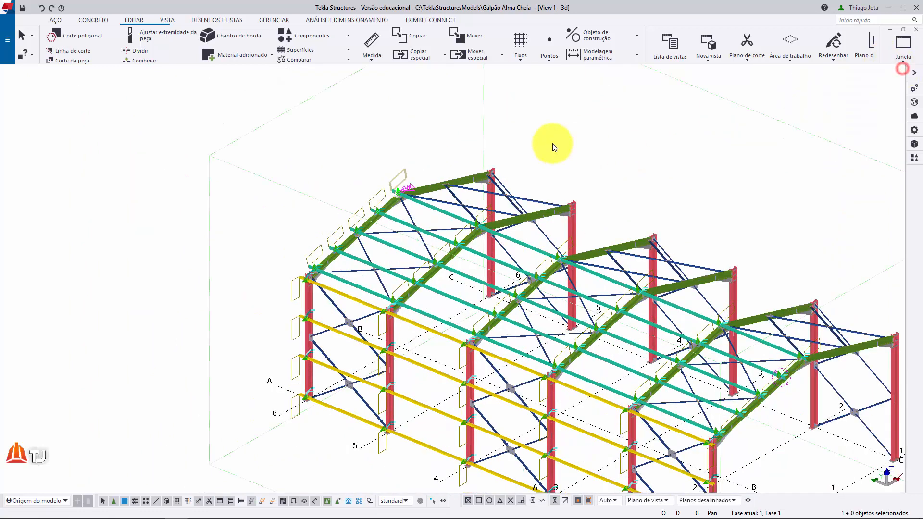
{"action": "key", "text": "ctrl+i"}
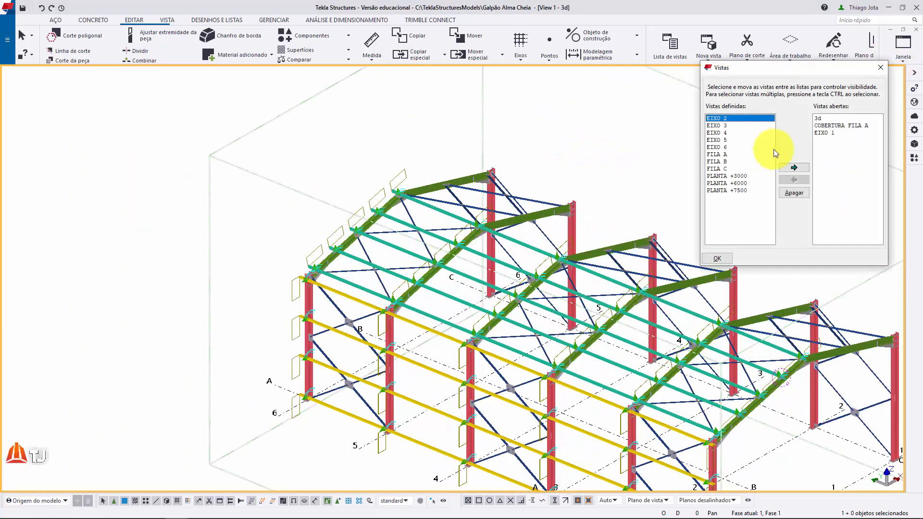
{"action": "left_click", "coordinate": [834, 133]}
{"action": "left_click", "coordinate": [877, 71]}
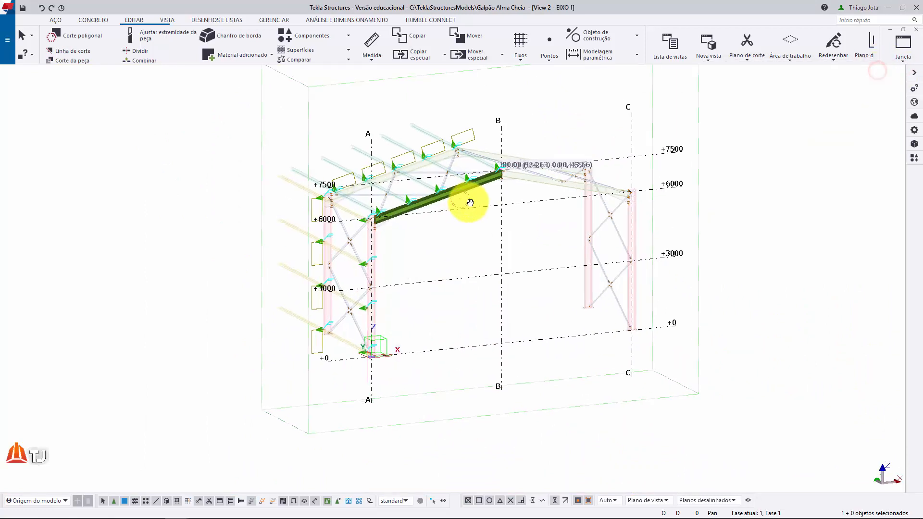
- Set the EIXO 1 view depth to 25000 both upward and downward, apply it and close the view properties
{"action": "double_click", "coordinate": [744, 160]}
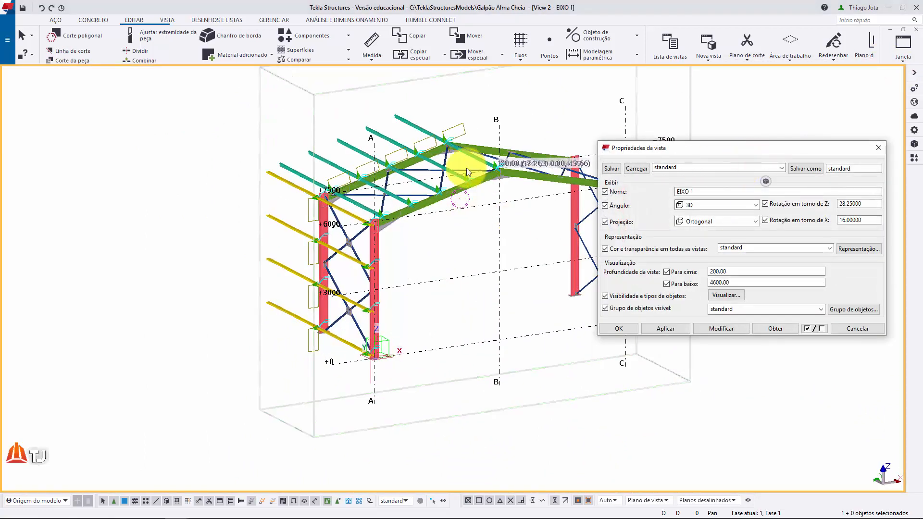
{"action": "double_click", "coordinate": [741, 270]}
{"action": "type", "text": "25000"}
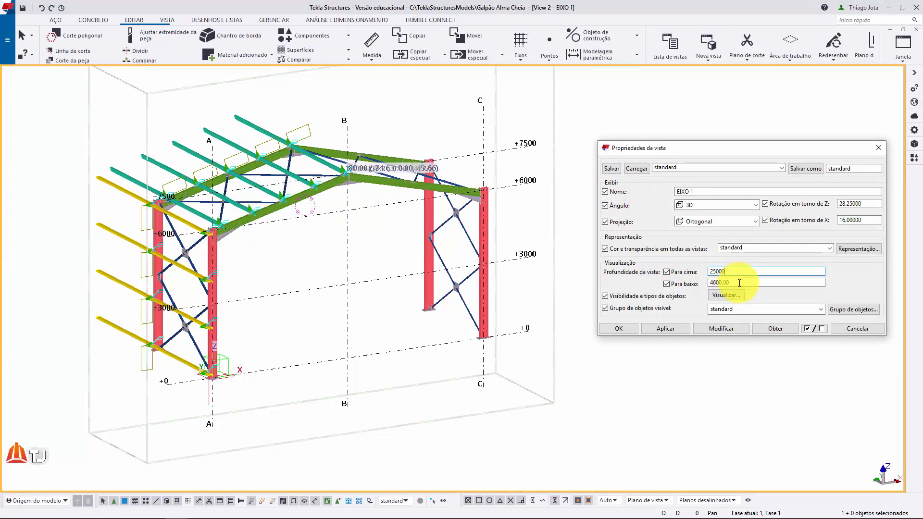
{"action": "left_click", "coordinate": [732, 283]}
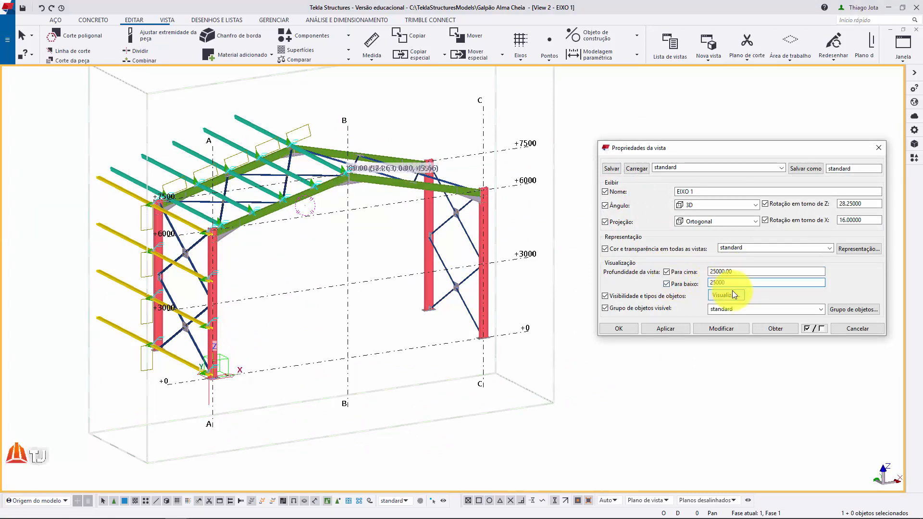
{"action": "type", "text": "25000"}
{"action": "left_click", "coordinate": [737, 328]}
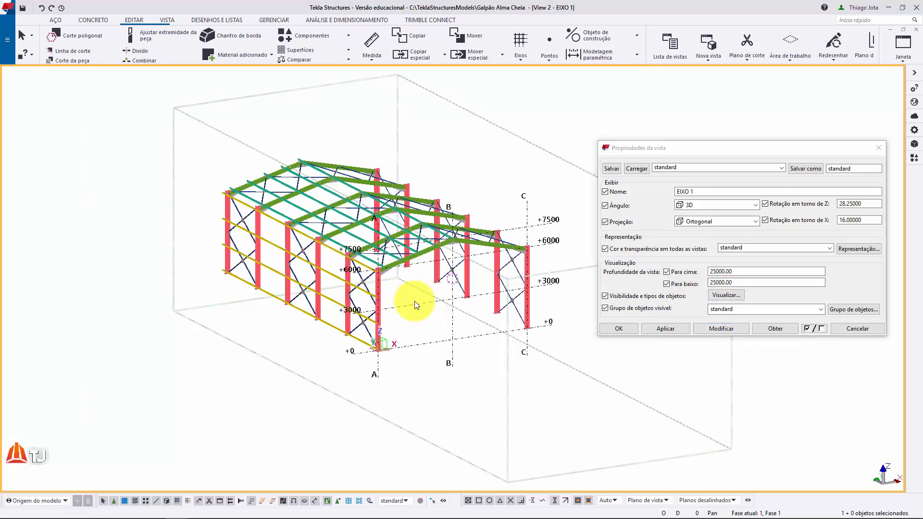
{"action": "middle_click_drag", "start_coordinate": [414, 301], "coordinate": [435, 338]}
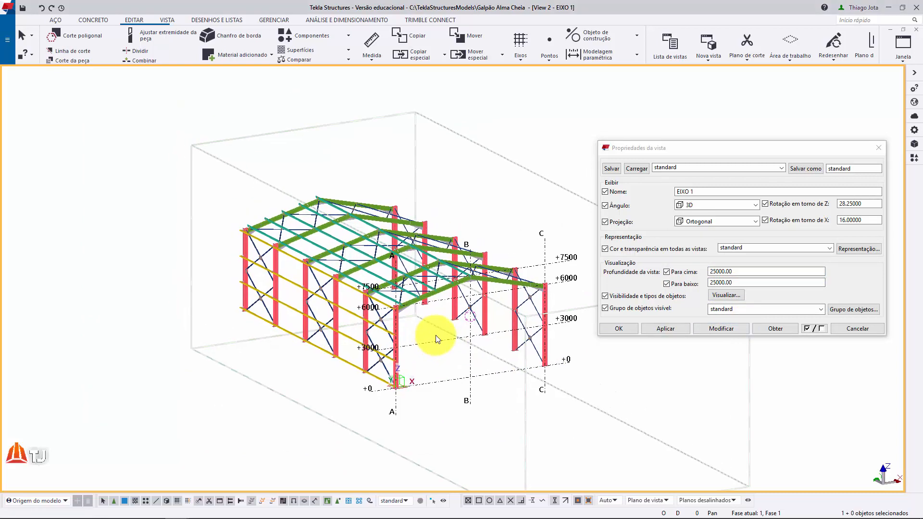
{"action": "key", "text": "ctrl+p"}
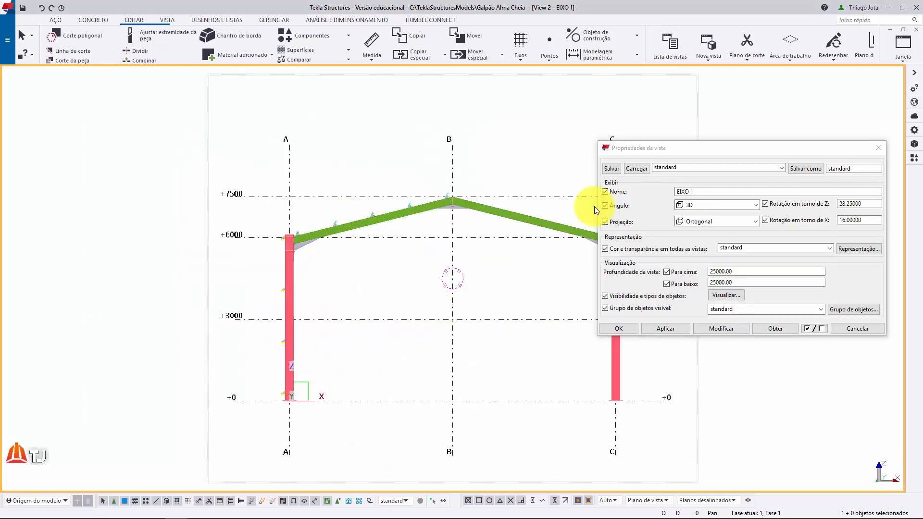
{"action": "left_click", "coordinate": [878, 147]}
- In the flat EIXO 1 view, window-select the ridge purlin and the next purlin down together with their connections along all frames
{"action": "key", "text": "ctrl+p"}
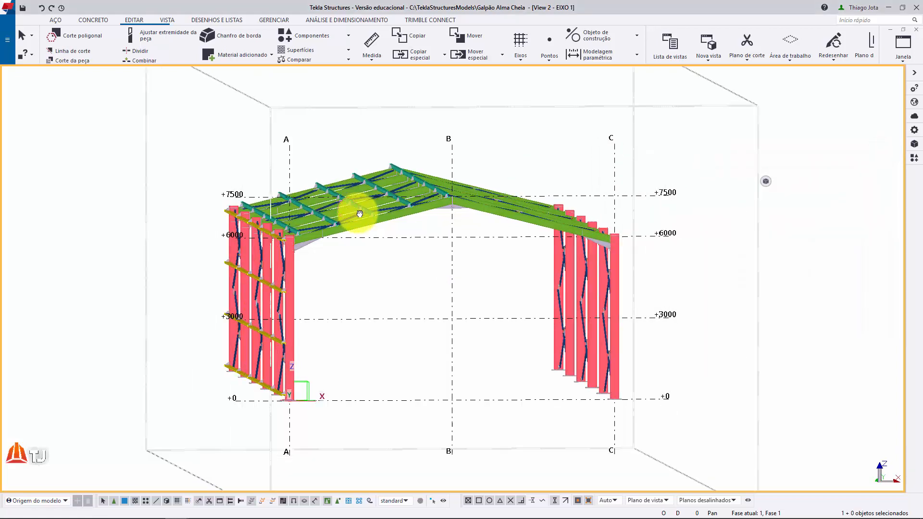
{"action": "key", "text": "ctrl+p"}
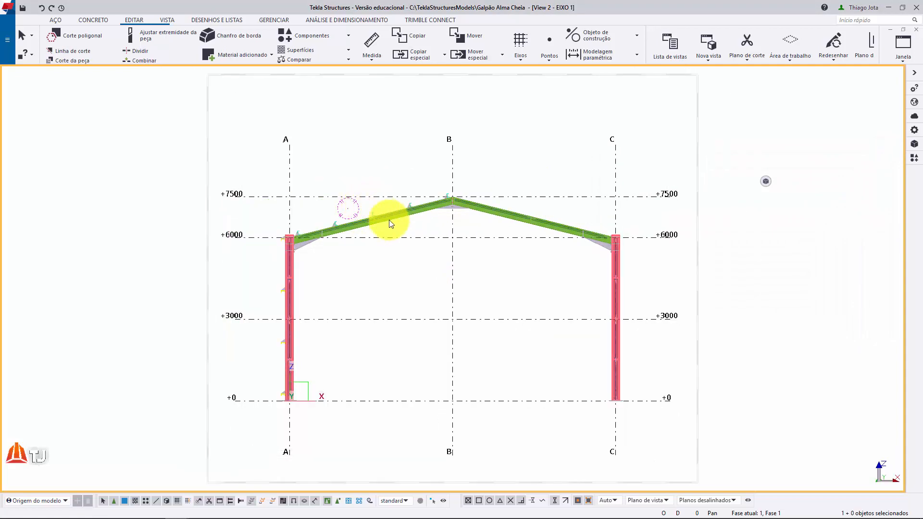
{"action": "scroll", "coordinate": [453, 196], "scroll_direction": "up", "scroll_amount": 4}
{"action": "scroll", "coordinate": [454, 196], "scroll_direction": "up", "scroll_amount": 5}
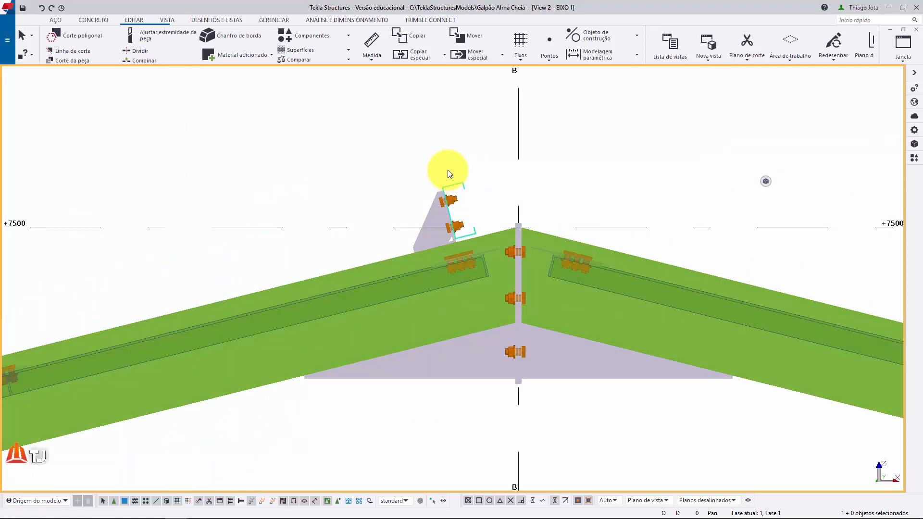
{"action": "scroll", "coordinate": [448, 173], "scroll_direction": "up", "scroll_amount": 2}
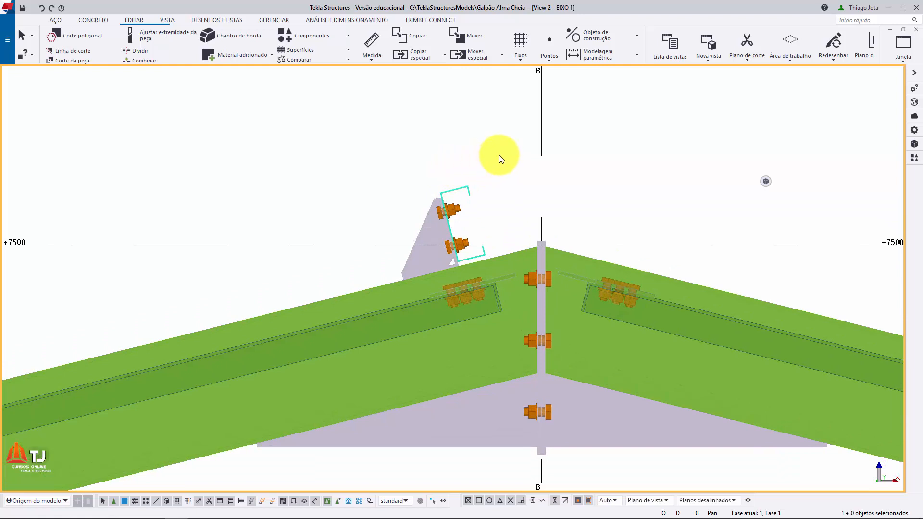
{"action": "left_click_drag", "start_coordinate": [519, 166], "coordinate": [445, 219]}
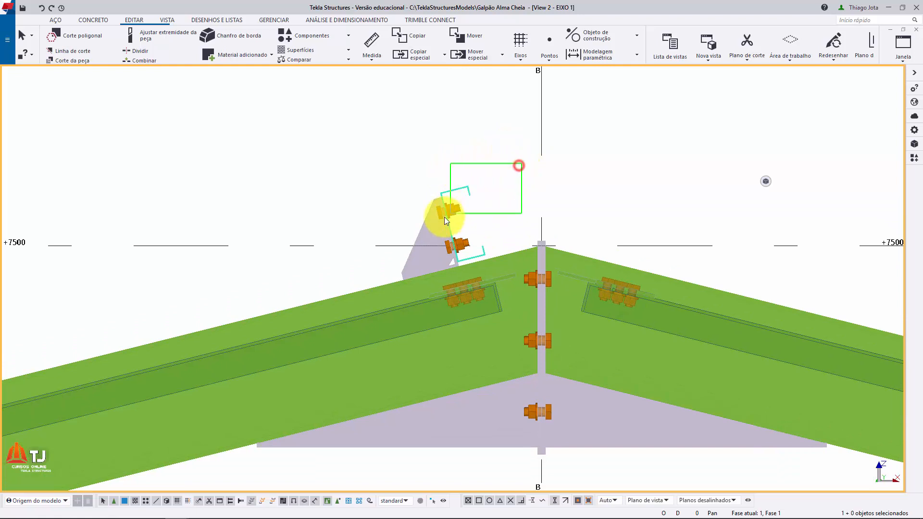
{"action": "left_click_drag", "start_coordinate": [393, 234], "coordinate": [394, 226]}
{"action": "scroll", "coordinate": [430, 223], "scroll_direction": "down", "scroll_amount": 3}
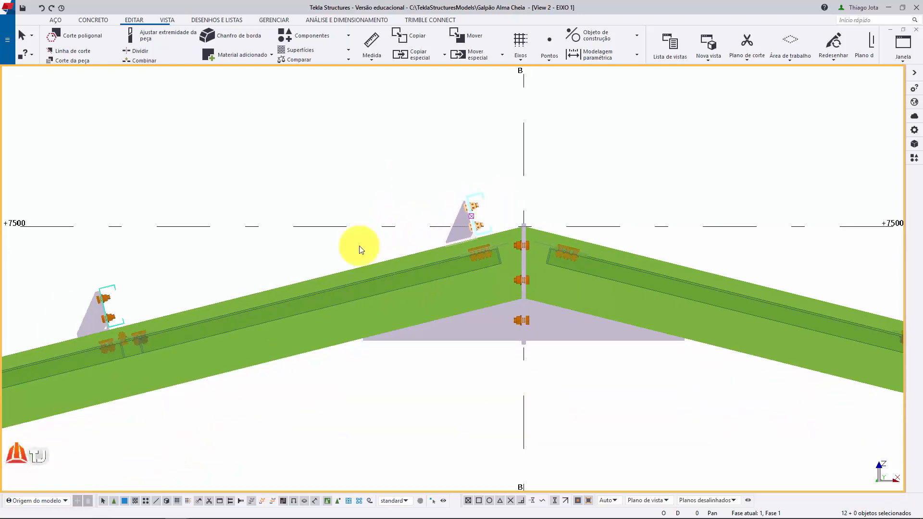
{"action": "middle_click_drag", "start_coordinate": [96, 294], "coordinate": [283, 254]}
{"action": "left_click_drag", "start_coordinate": [305, 212], "coordinate": [250, 285], "text": "shift"}
{"action": "scroll", "coordinate": [377, 226], "scroll_direction": "down", "scroll_amount": 2}
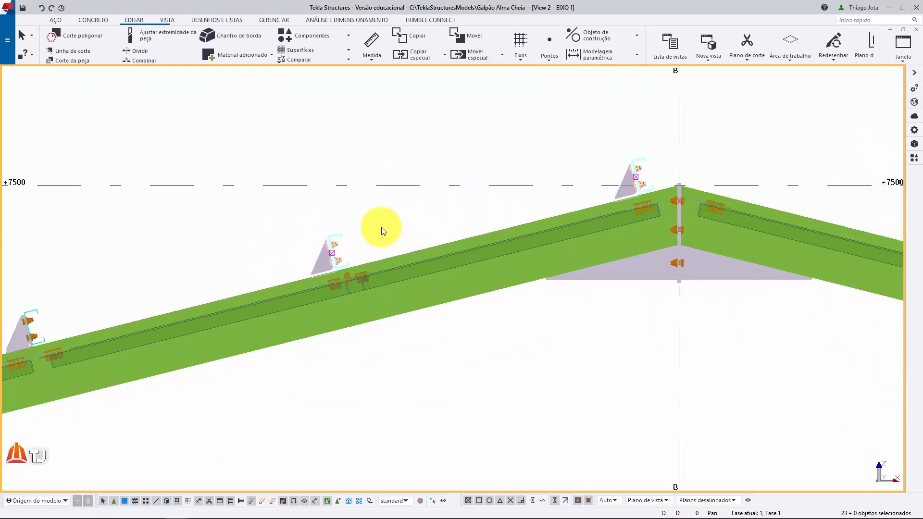
- Add the three remaining purlins down to the eave, with their connections, to the selection
{"action": "middle_click_drag", "start_coordinate": [377, 227], "coordinate": [416, 161]}
{"action": "scroll", "coordinate": [416, 159], "scroll_direction": "up", "scroll_amount": 6}
{"action": "left_click_drag", "start_coordinate": [409, 164], "coordinate": [374, 204], "text": "shift"}
{"action": "scroll", "coordinate": [377, 202], "scroll_direction": "down", "scroll_amount": 7}
{"action": "middle_click_drag", "start_coordinate": [232, 233], "coordinate": [430, 176]}
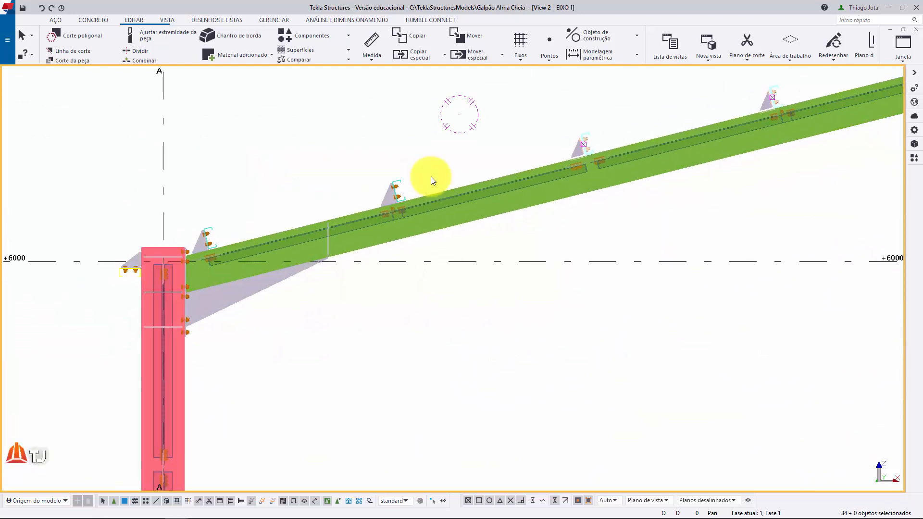
{"action": "scroll", "coordinate": [430, 176], "scroll_direction": "up", "scroll_amount": 5}
{"action": "left_click_drag", "start_coordinate": [381, 175], "coordinate": [359, 197], "text": "shift"}
{"action": "scroll", "coordinate": [358, 198], "scroll_direction": "down", "scroll_amount": 3}
{"action": "middle_click_drag", "start_coordinate": [197, 234], "coordinate": [413, 173]}
{"action": "scroll", "coordinate": [413, 173], "scroll_direction": "up", "scroll_amount": 3}
{"action": "left_click_drag", "start_coordinate": [399, 151], "coordinate": [376, 187], "text": "shift"}
- Add the two upper girts on the grid A column, with their connections, to the selection
{"action": "middle_click_drag", "start_coordinate": [261, 217], "coordinate": [341, 126]}
{"action": "scroll", "coordinate": [341, 125], "scroll_direction": "up", "scroll_amount": 3}
{"action": "left_click_drag", "start_coordinate": [315, 217], "coordinate": [259, 160], "text": "shift"}
{"action": "scroll", "coordinate": [324, 157], "scroll_direction": "down", "scroll_amount": 5}
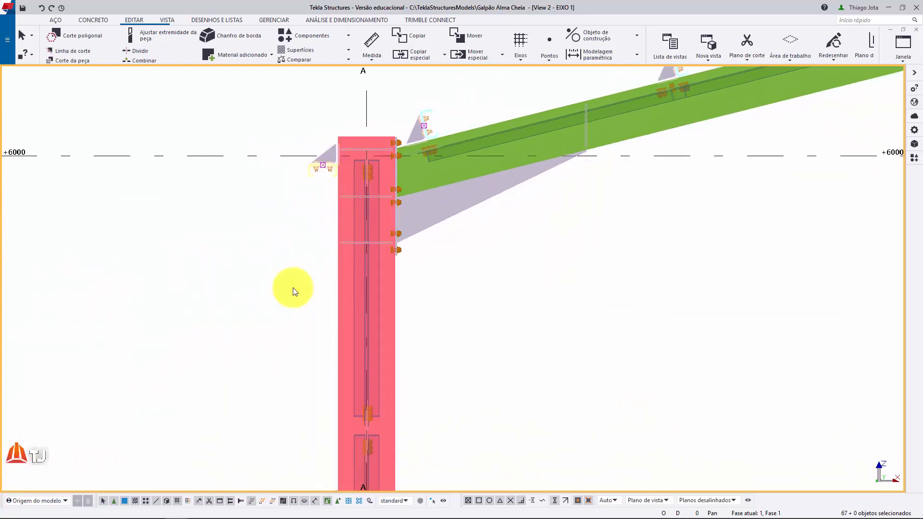
{"action": "middle_click_drag", "start_coordinate": [308, 423], "coordinate": [325, 175]}
{"action": "scroll", "coordinate": [345, 245], "scroll_direction": "up", "scroll_amount": 1}
{"action": "left_click_drag", "start_coordinate": [332, 234], "coordinate": [305, 282], "text": "shift"}
{"action": "scroll", "coordinate": [307, 284], "scroll_direction": "down", "scroll_amount": 6}
- Add the two lower girts on the grid A column, with their connections, to the selection
{"action": "middle_click_drag", "start_coordinate": [311, 319], "coordinate": [310, 153]}
{"action": "scroll", "coordinate": [307, 371], "scroll_direction": "up", "scroll_amount": 5}
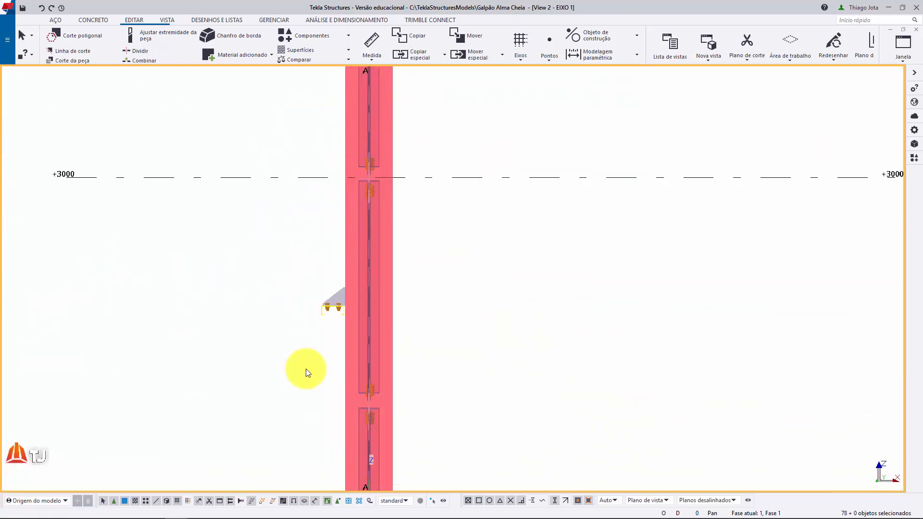
{"action": "left_click_drag", "start_coordinate": [341, 333], "coordinate": [307, 271], "text": "shift"}
{"action": "scroll", "coordinate": [307, 270], "scroll_direction": "down", "scroll_amount": 6}
{"action": "middle_click_drag", "start_coordinate": [318, 360], "coordinate": [298, 189]}
{"action": "scroll", "coordinate": [309, 362], "scroll_direction": "up", "scroll_amount": 5}
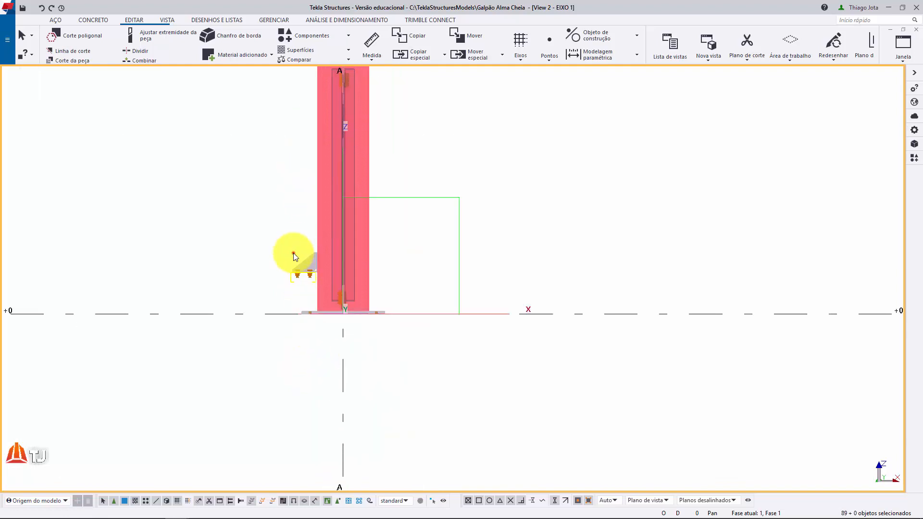
{"action": "left_click_drag", "start_coordinate": [293, 253], "coordinate": [282, 281], "text": "shift"}
{"action": "scroll", "coordinate": [313, 269], "scroll_direction": "down", "scroll_amount": 10}
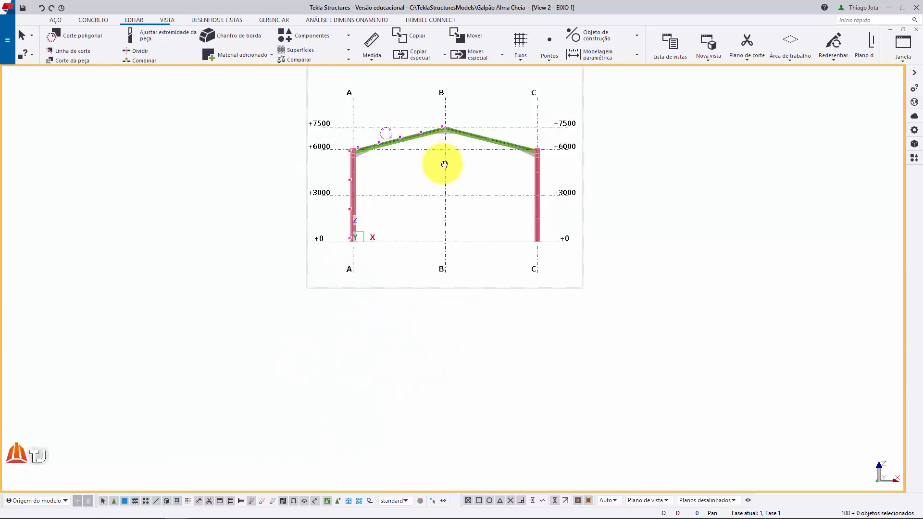
{"action": "middle_click_drag", "start_coordinate": [443, 162], "coordinate": [427, 237]}
{"action": "scroll", "coordinate": [434, 216], "scroll_direction": "up", "scroll_amount": 2}
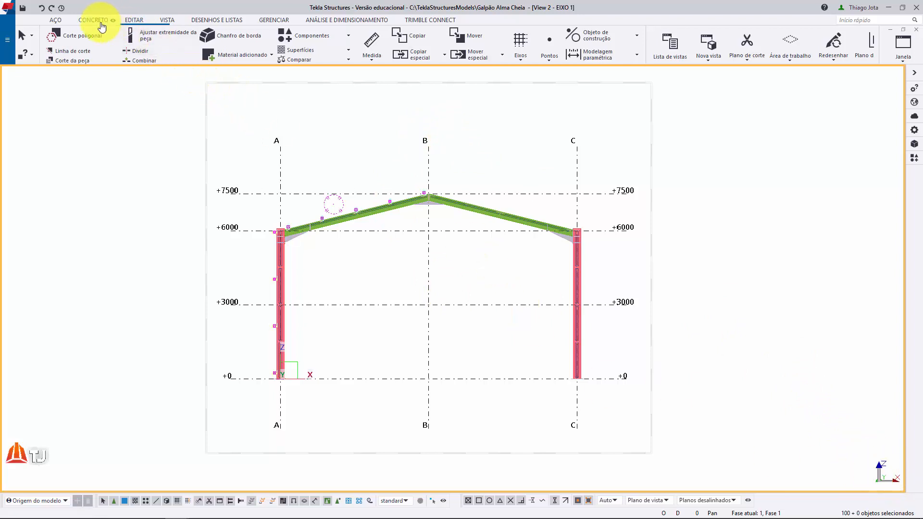
- Set the work plane to the plane of the EIXO 1 view, keeping the purlins and girts selected
{"action": "left_click", "coordinate": [168, 19]}
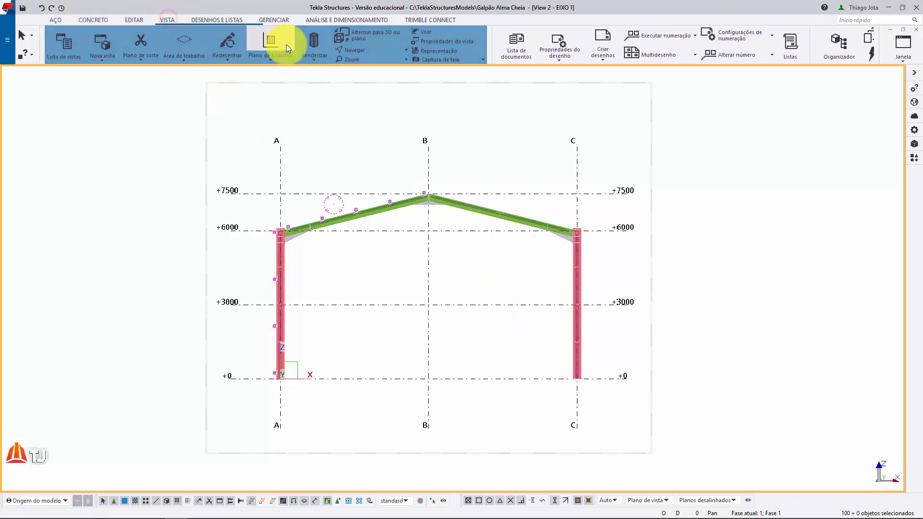
{"action": "left_click", "coordinate": [282, 59]}
{"action": "left_click", "coordinate": [291, 227]}
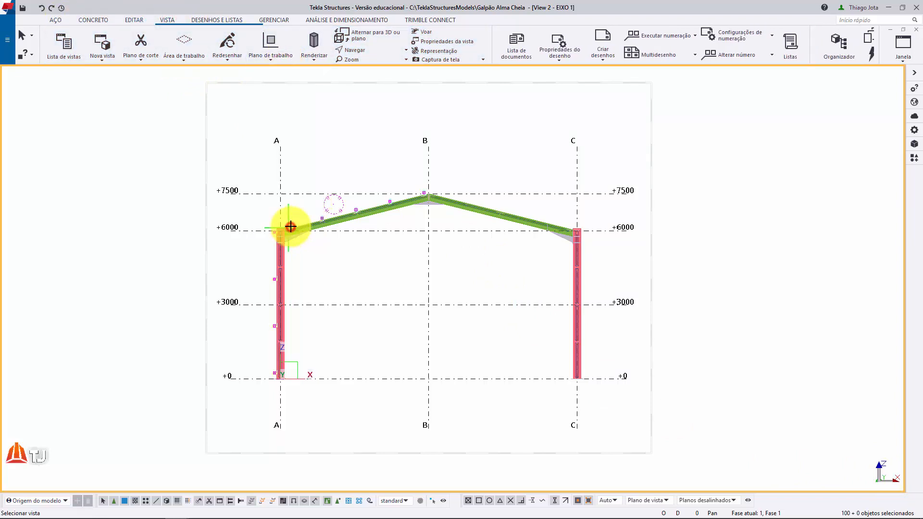
{"action": "left_click", "coordinate": [382, 101]}
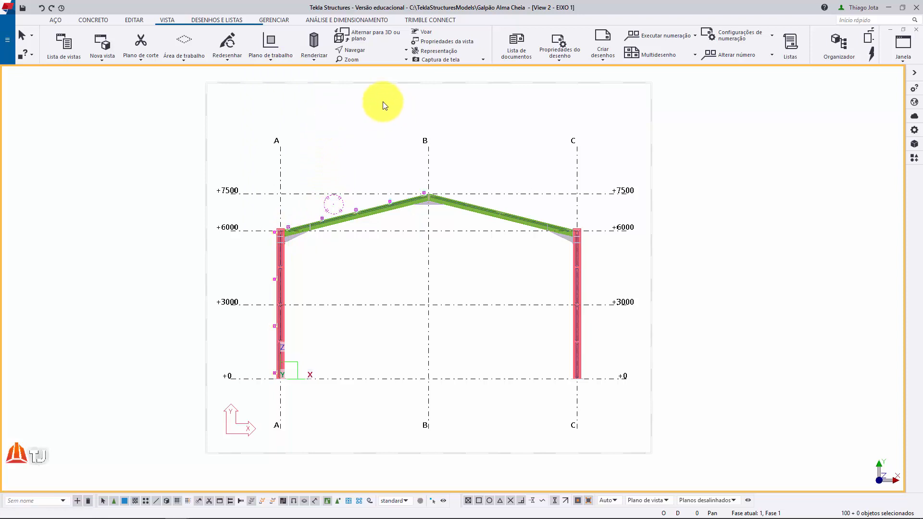
- Mirror-copy the selected purlins, girts and connections about grid line B with the Espelhar option
{"action": "right_click", "coordinate": [381, 100]}
{"action": "mouse_move", "coordinate": [405, 131]}
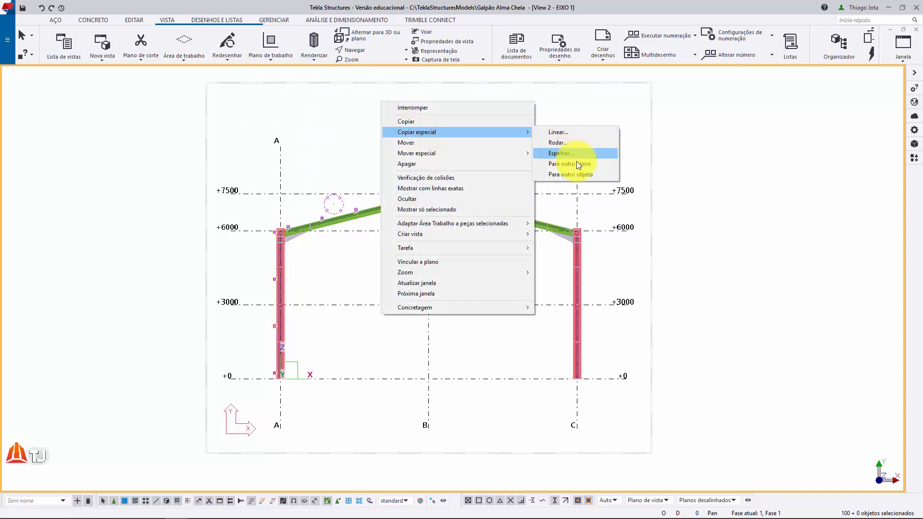
{"action": "left_click", "coordinate": [567, 153]}
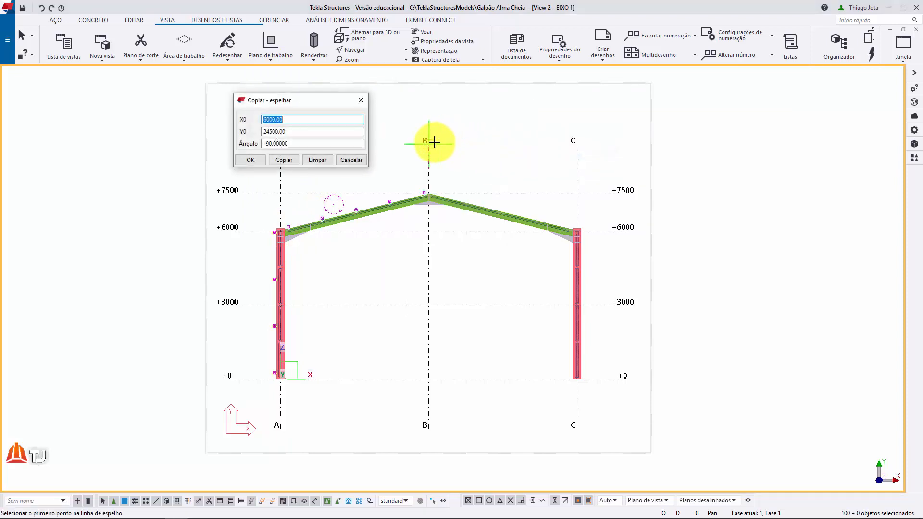
{"action": "left_click", "coordinate": [434, 142]}
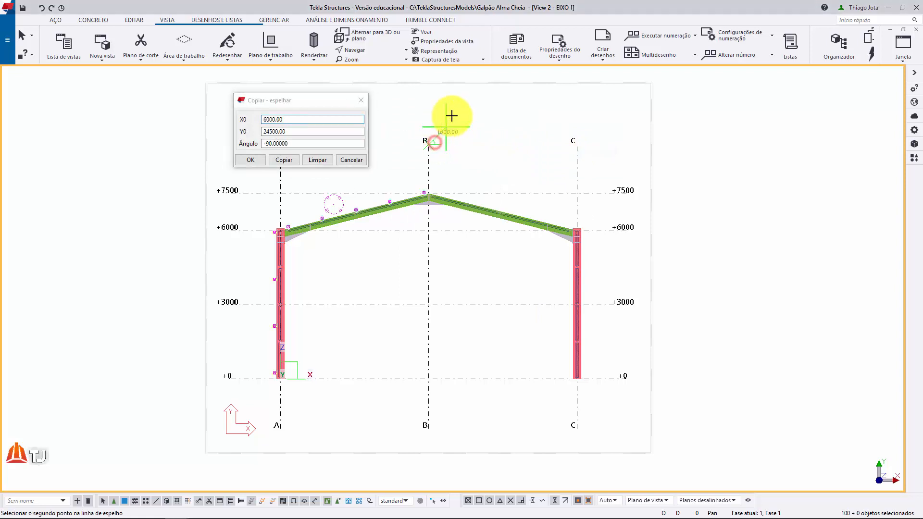
{"action": "left_click", "coordinate": [428, 404]}
{"action": "left_click", "coordinate": [289, 158]}
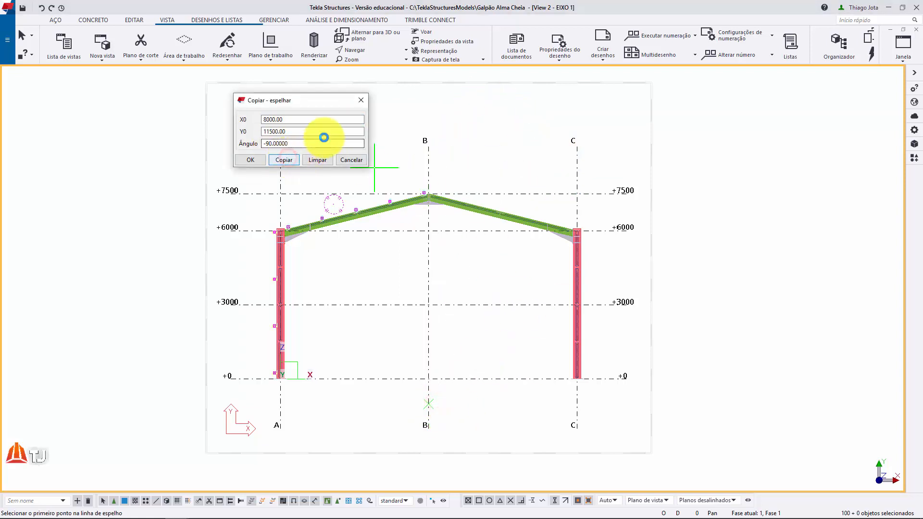
{"action": "left_click", "coordinate": [359, 100]}
- Bring up the 3D view and redraw it to clear the temporary graphics around the mirrored side
{"action": "key", "text": "ctrl+Tab"}
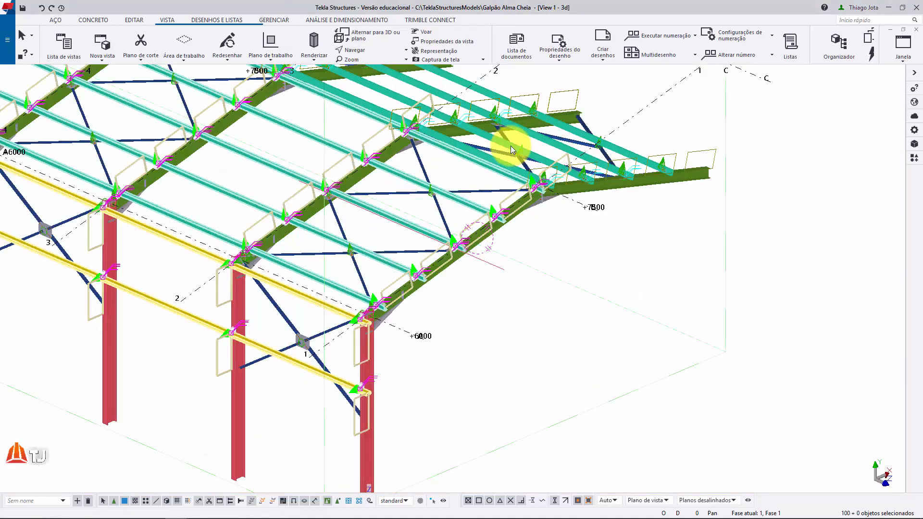
{"action": "scroll", "coordinate": [510, 145], "scroll_direction": "down", "scroll_amount": 6}
{"action": "right_click", "coordinate": [567, 149]}
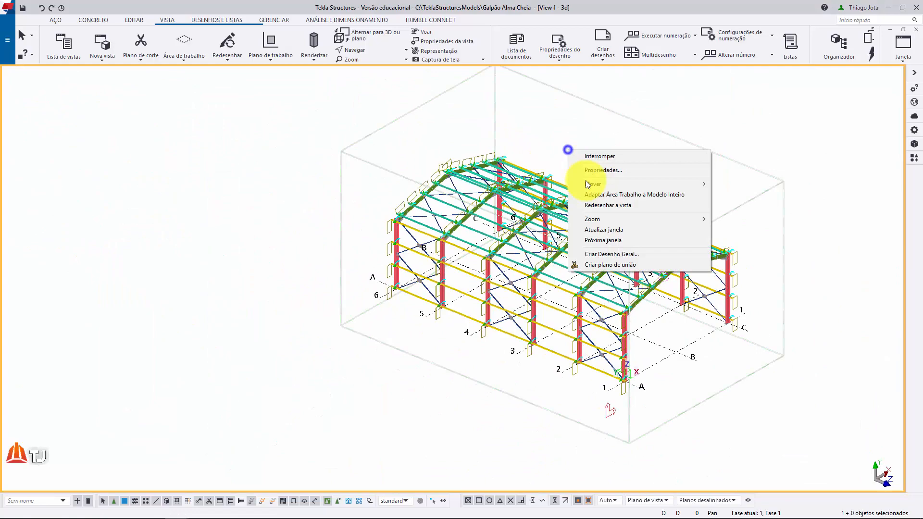
{"action": "left_click", "coordinate": [608, 205]}
{"action": "scroll", "coordinate": [555, 240], "scroll_direction": "up", "scroll_amount": 8}
{"action": "middle_click_drag", "start_coordinate": [553, 228], "coordinate": [537, 182], "text": "ctrl"}
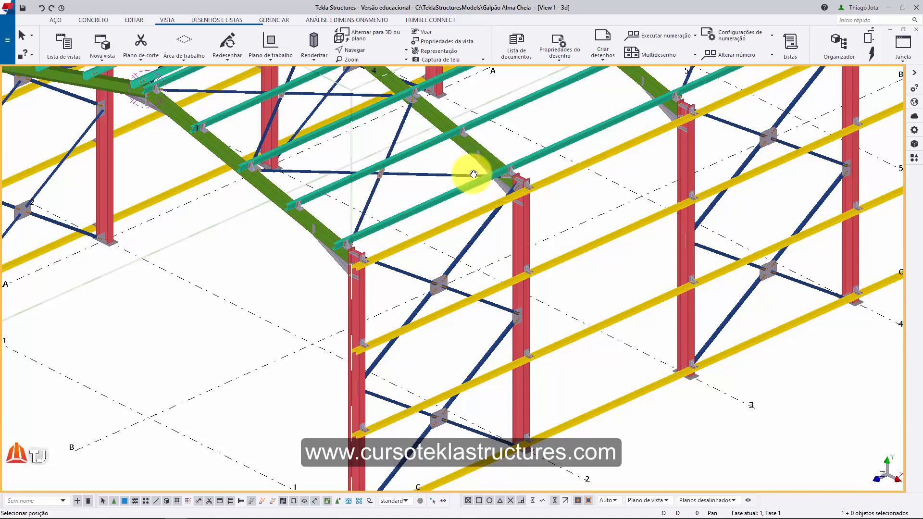
- Review the Estaios settings of a purlin's Sobreposição Laminado component and close its properties
{"action": "scroll", "coordinate": [466, 132], "scroll_direction": "up", "scroll_amount": 5}
{"action": "double_click", "coordinate": [465, 132]}
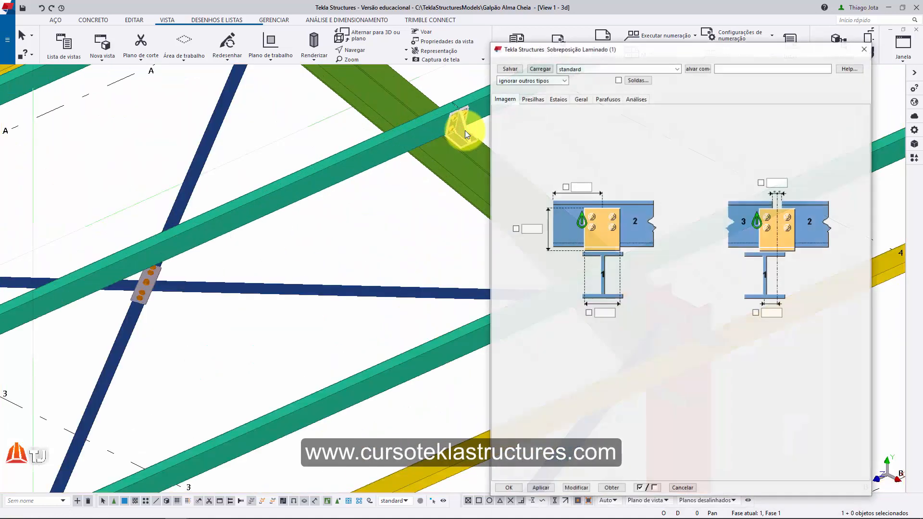
{"action": "left_click", "coordinate": [558, 100]}
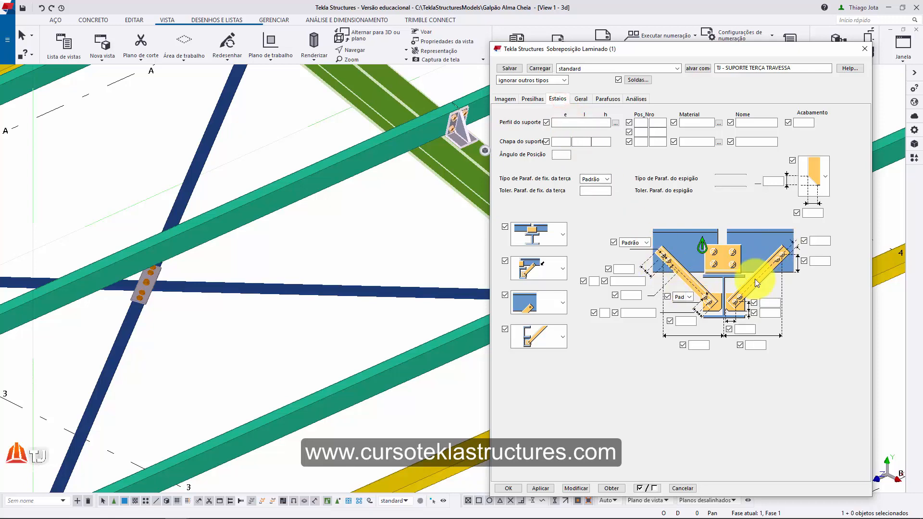
{"action": "left_click", "coordinate": [864, 48]}
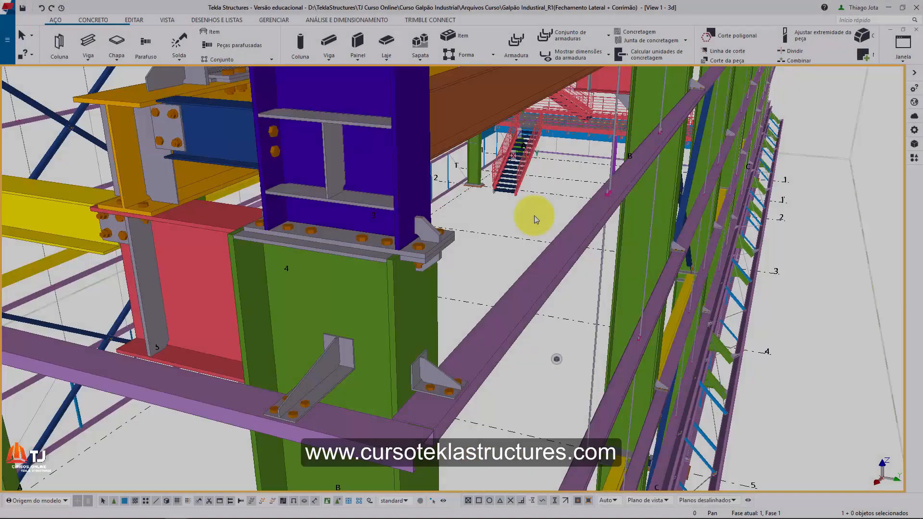
- Examine the diagonal braces between the rafters and purlins in the Galpão Industrial_R1 model
{"action": "scroll", "coordinate": [532, 216], "scroll_direction": "down", "scroll_amount": 10}
{"action": "scroll", "coordinate": [515, 183], "scroll_direction": "up", "scroll_amount": 10}
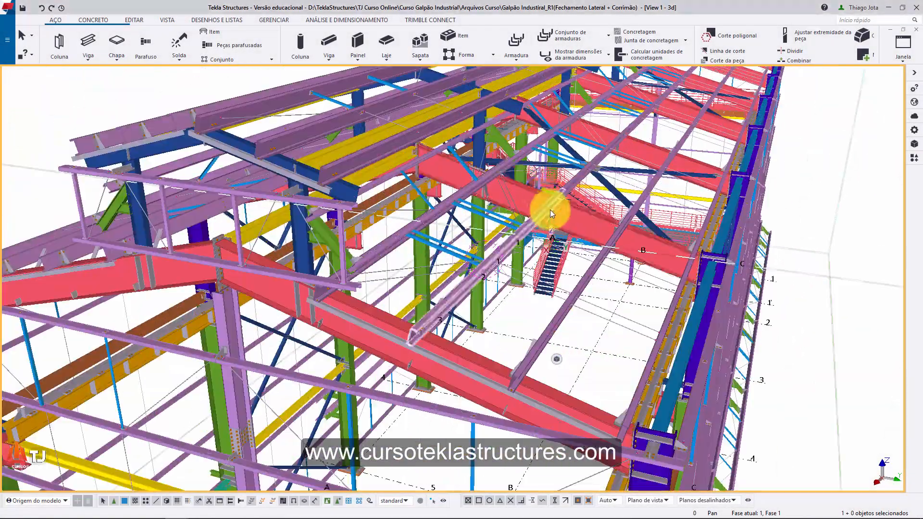
{"action": "scroll", "coordinate": [551, 214], "scroll_direction": "up", "scroll_amount": 5}
{"action": "middle_click_drag", "start_coordinate": [517, 244], "coordinate": [740, 212], "text": "ctrl"}
{"action": "middle_click_drag", "start_coordinate": [680, 204], "coordinate": [659, 204], "text": "ctrl"}
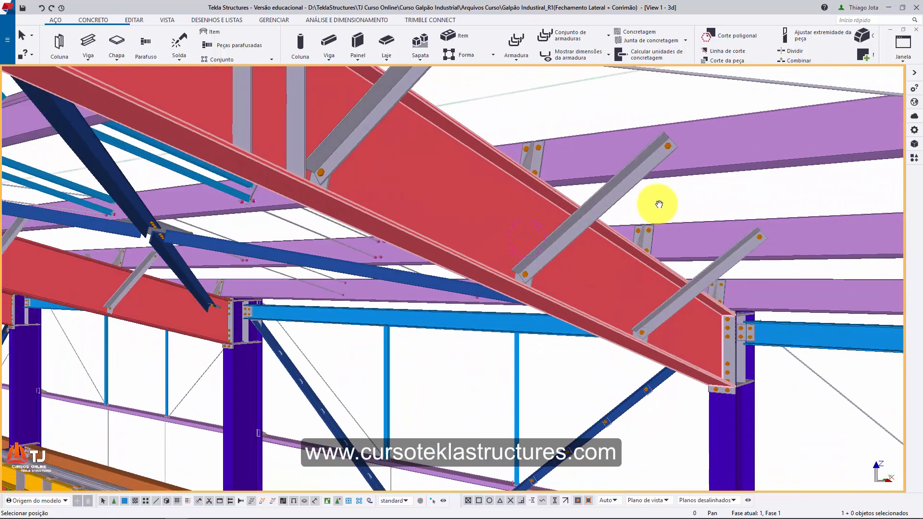
{"action": "scroll", "coordinate": [659, 204], "scroll_direction": "down", "scroll_amount": 3}
{"action": "scroll", "coordinate": [665, 190], "scroll_direction": "up", "scroll_amount": 3}
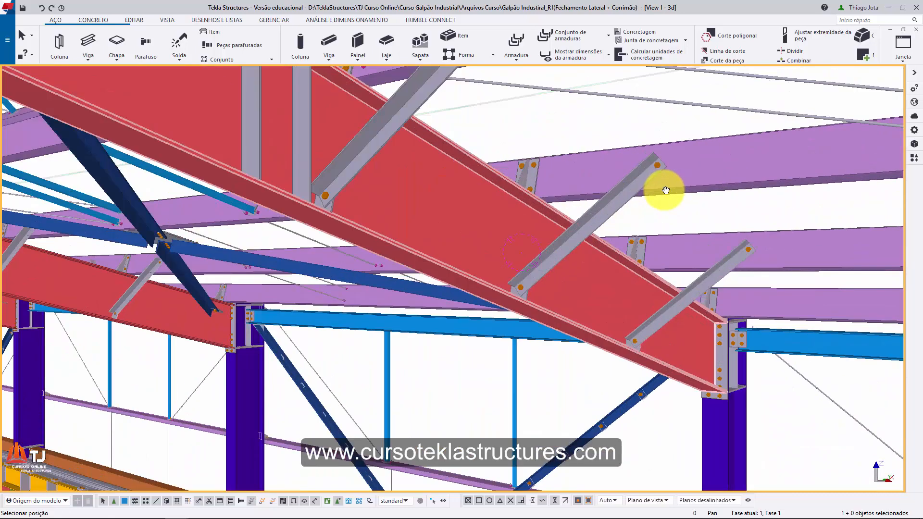